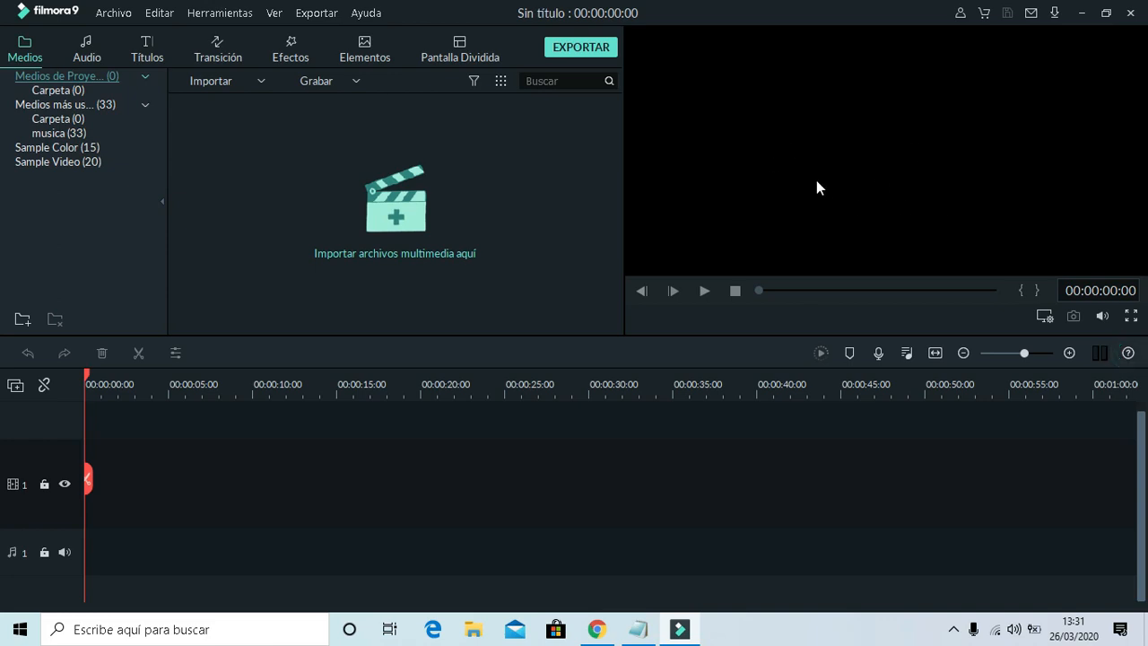
Import the video files _DSC0001, _DSC0002, _DSC0003 and _DSC0004 from the desktop into the project media
left_click(397, 223)
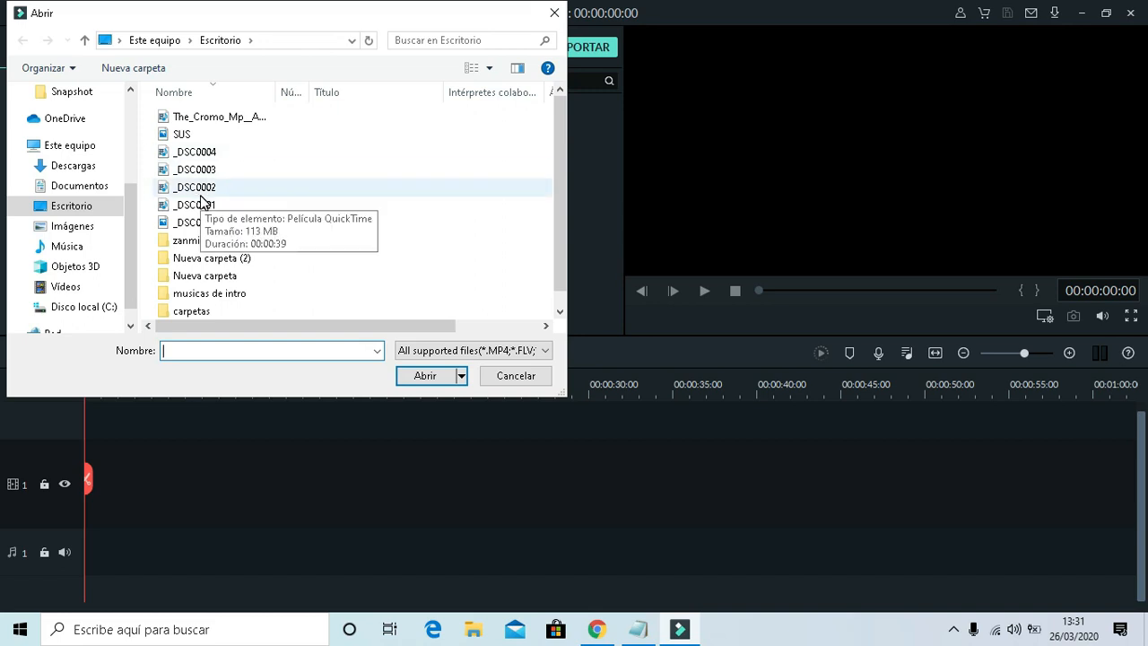
left_click(515, 377)
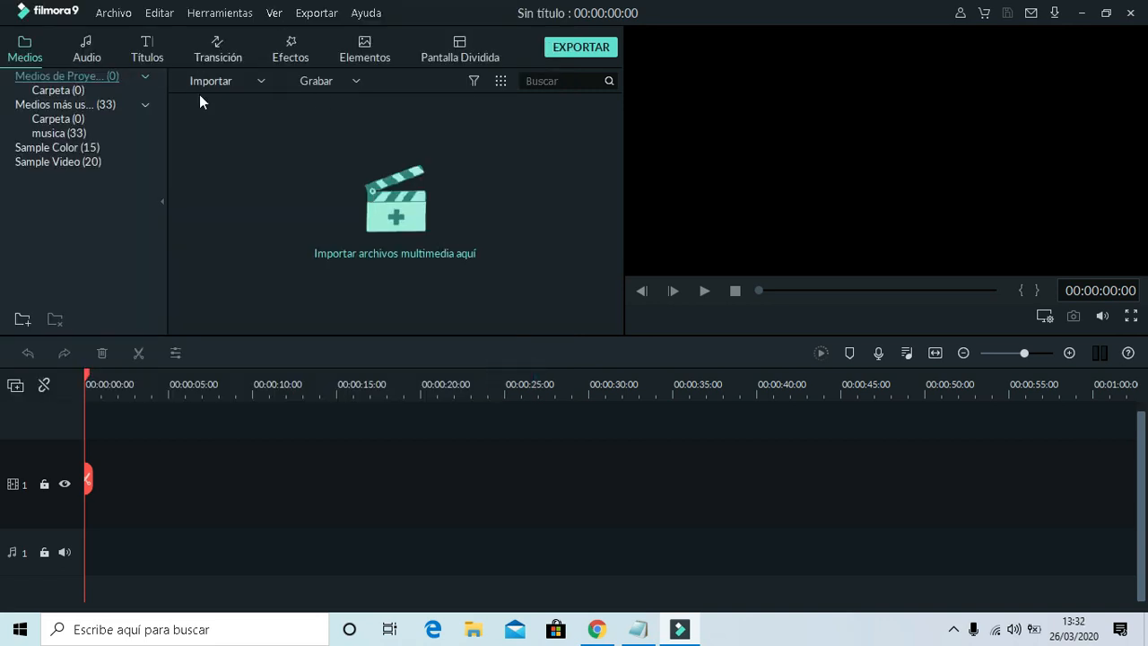
left_click(262, 82)
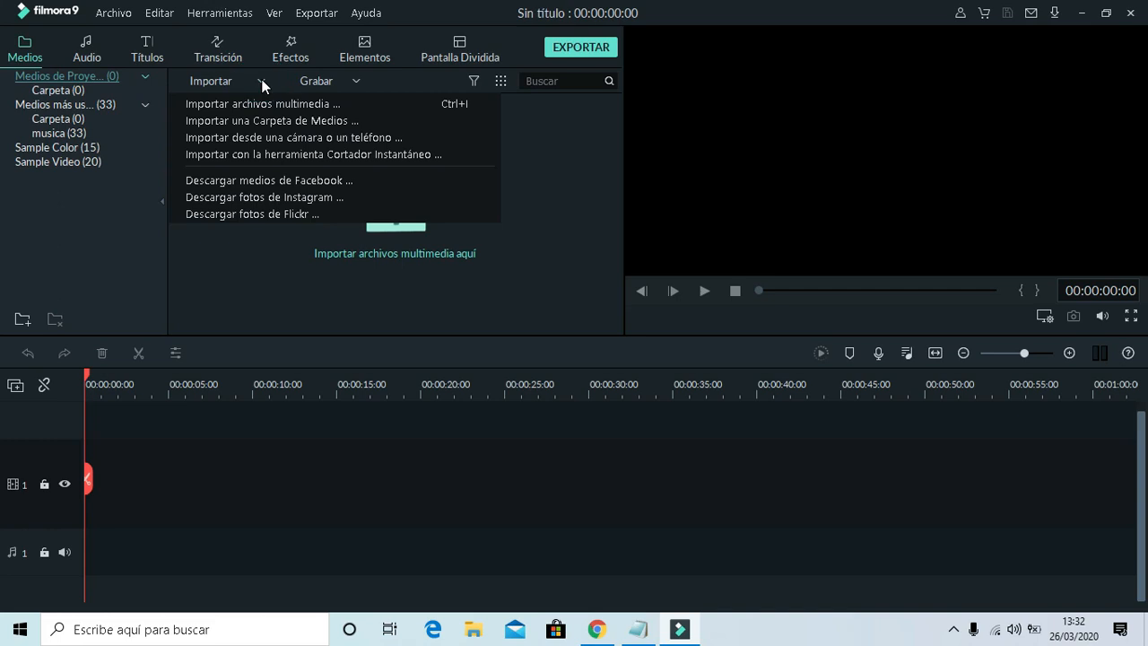
left_click(266, 104)
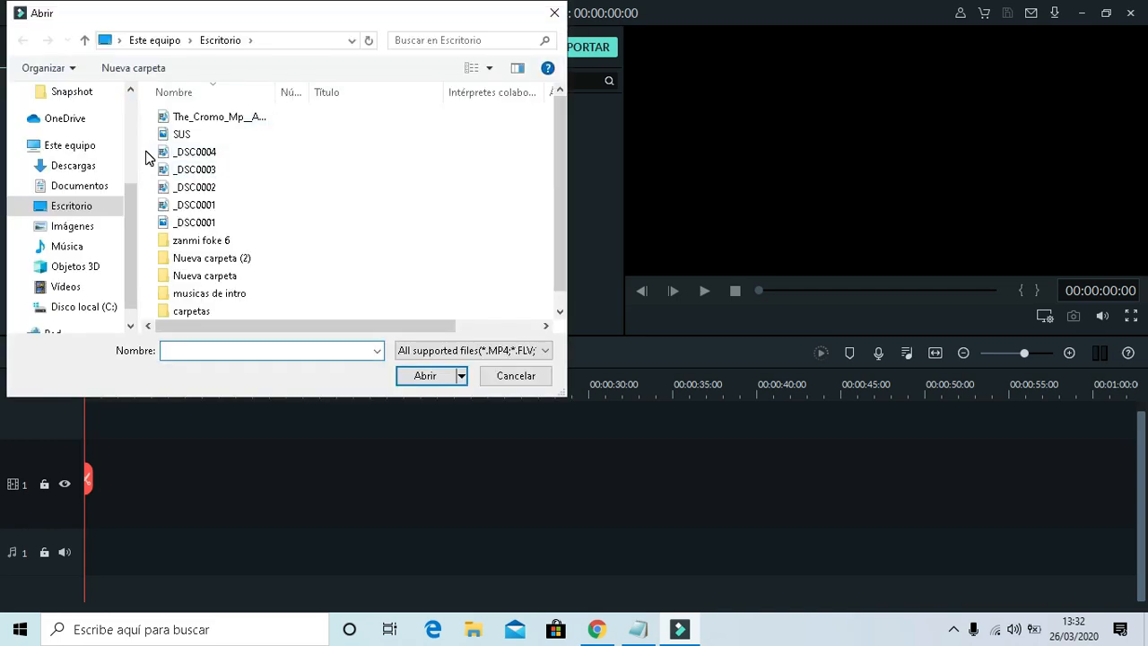
left_click_drag(146, 146, 223, 203)
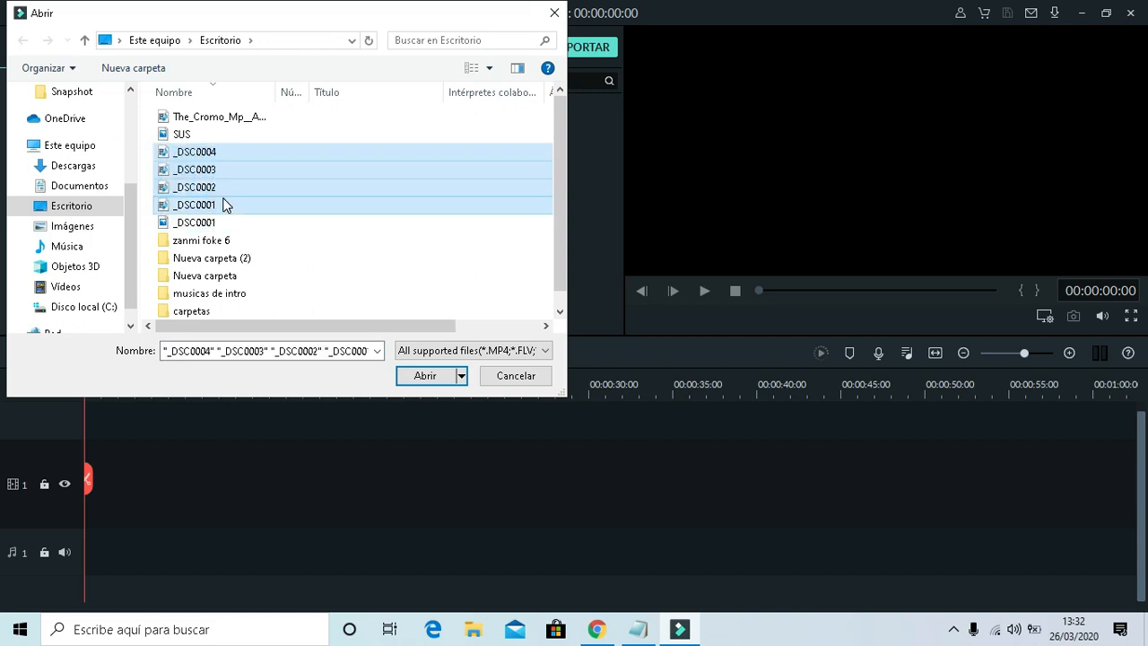
left_click(425, 375)
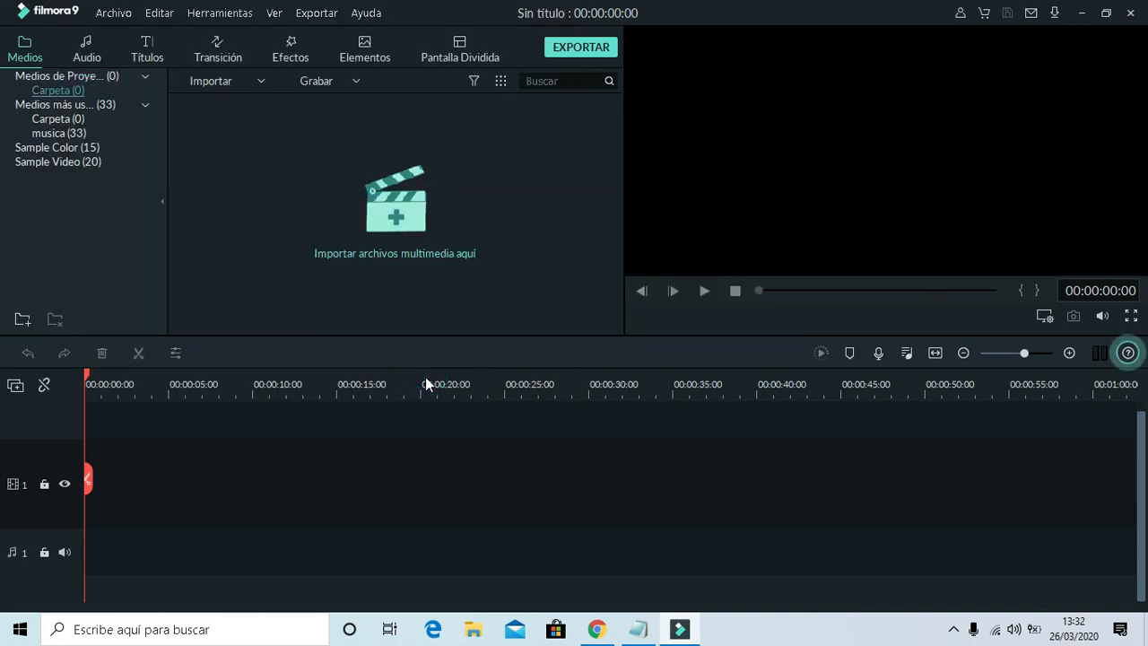
left_click(388, 272)
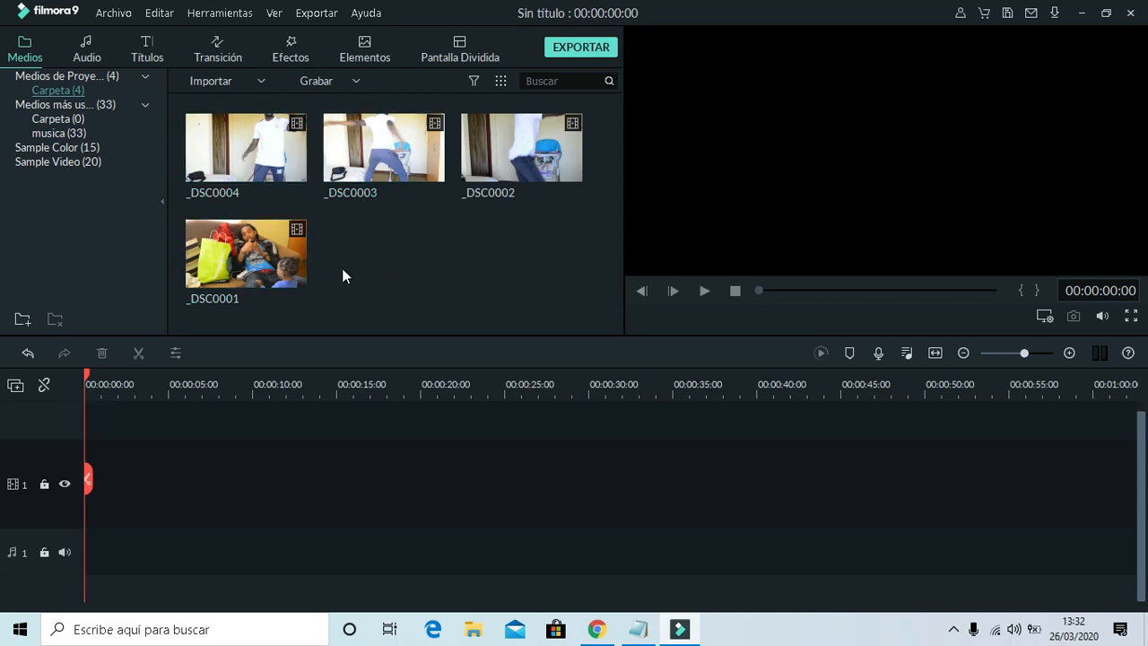
Place the _DSC0001 clip at the start of video track 1, matching the project settings to the media at 1920 x 1080 30fps
left_click(272, 268)
left_click_drag(276, 262, 77, 491)
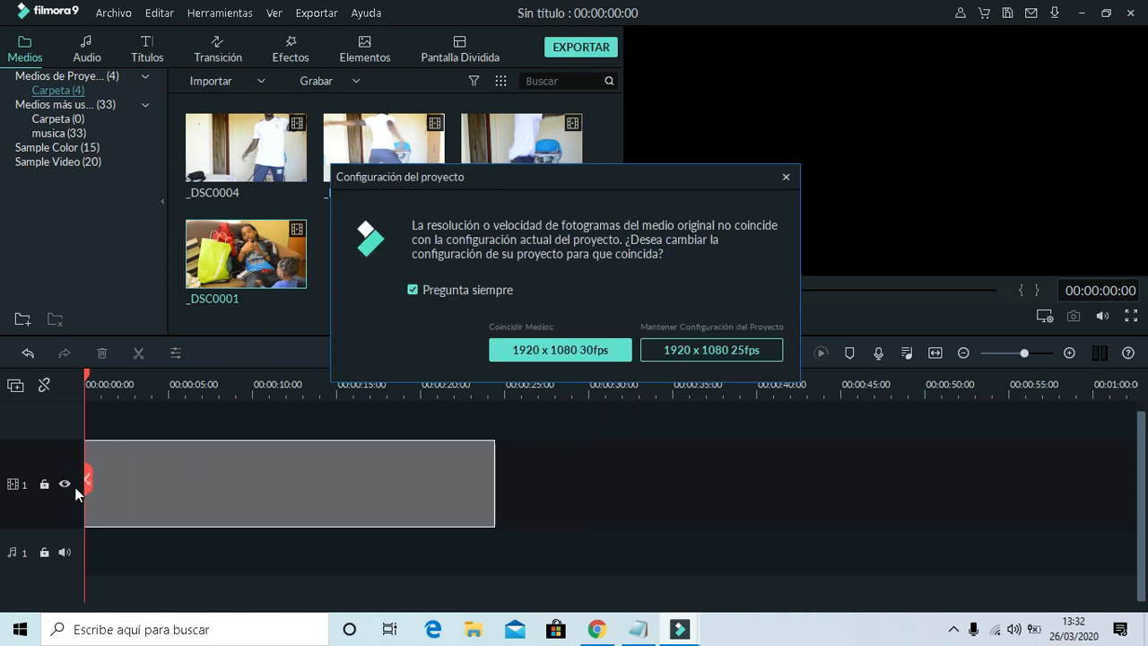
left_click(552, 350)
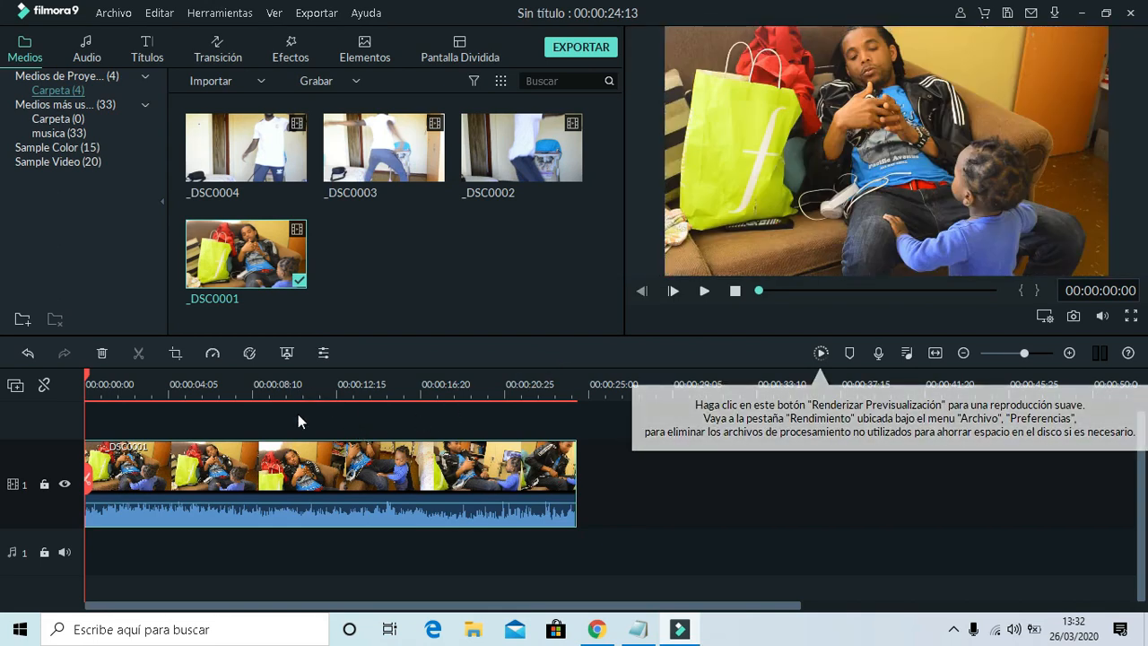
Delete the _DSC0001 clip from the timeline and add it again at the start of video track 1
left_click(293, 453)
key("Delete")
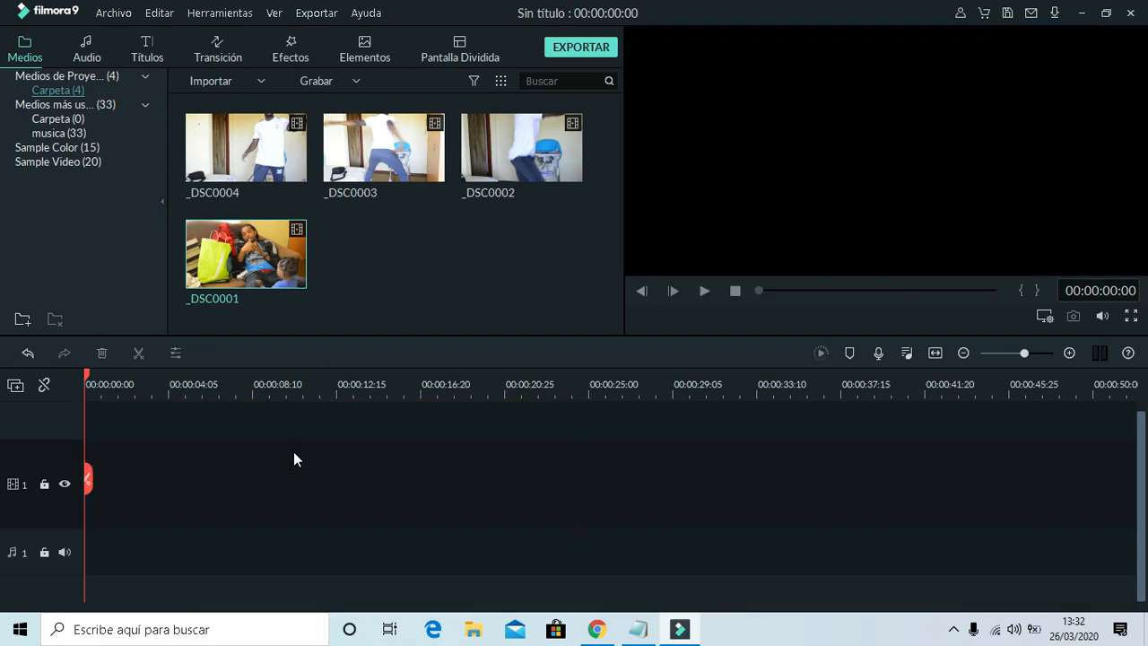
left_click(247, 258)
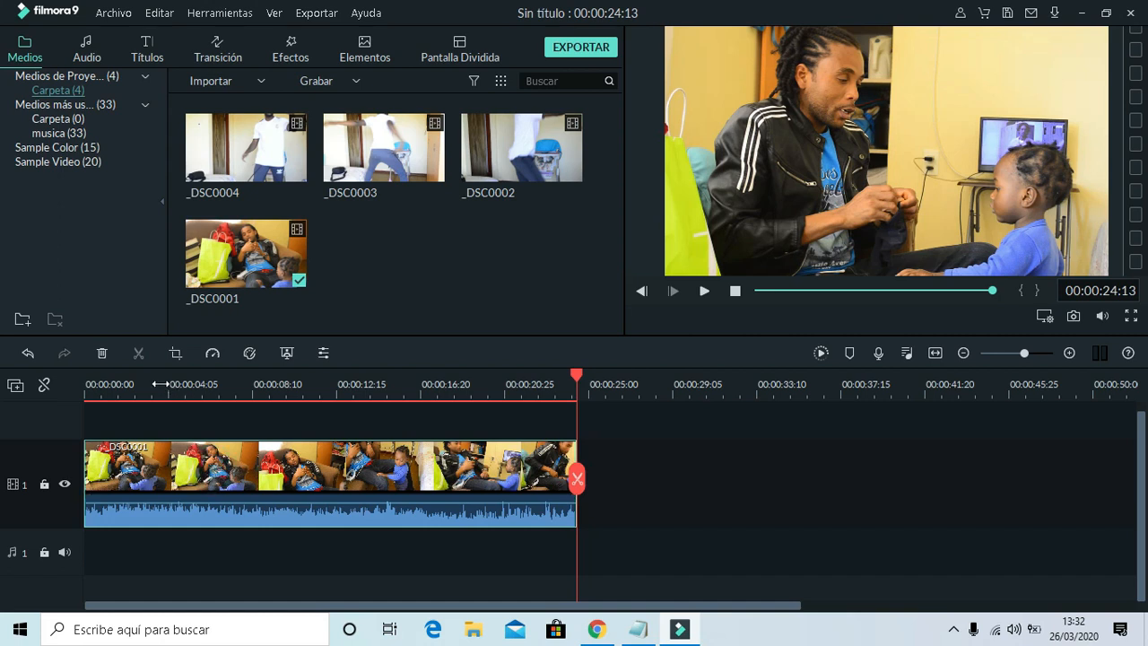
Lower the volume of the _DSC0001 clip to -30.00 dB on the timeline and play it to check the sound
left_click_drag(148, 503, 147, 508)
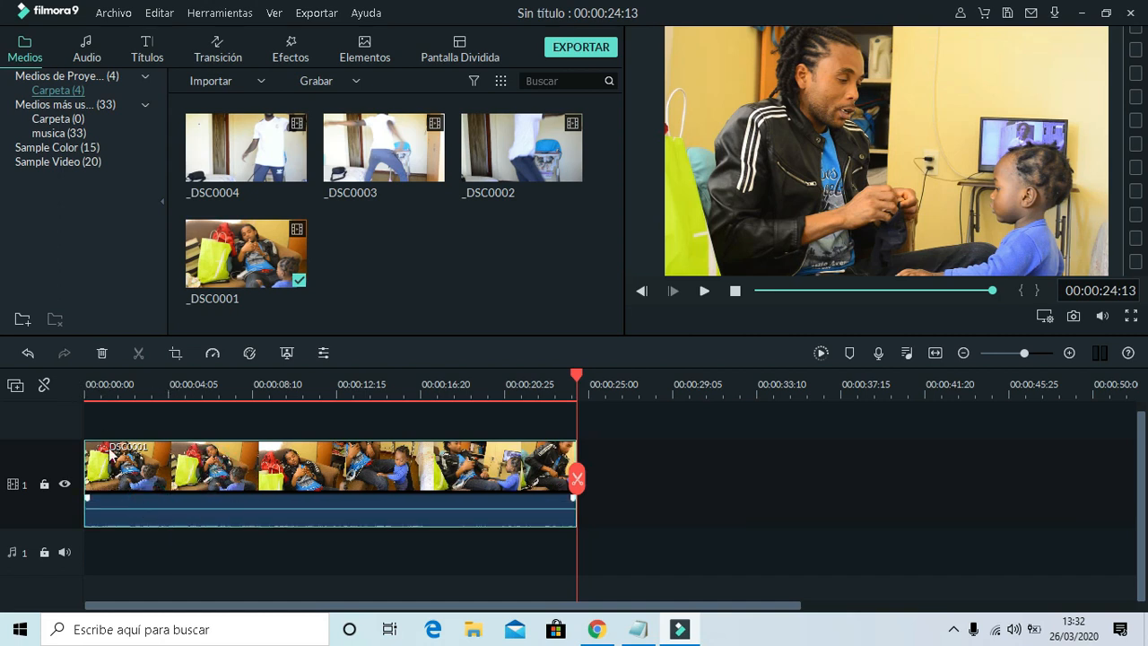
left_click(83, 392)
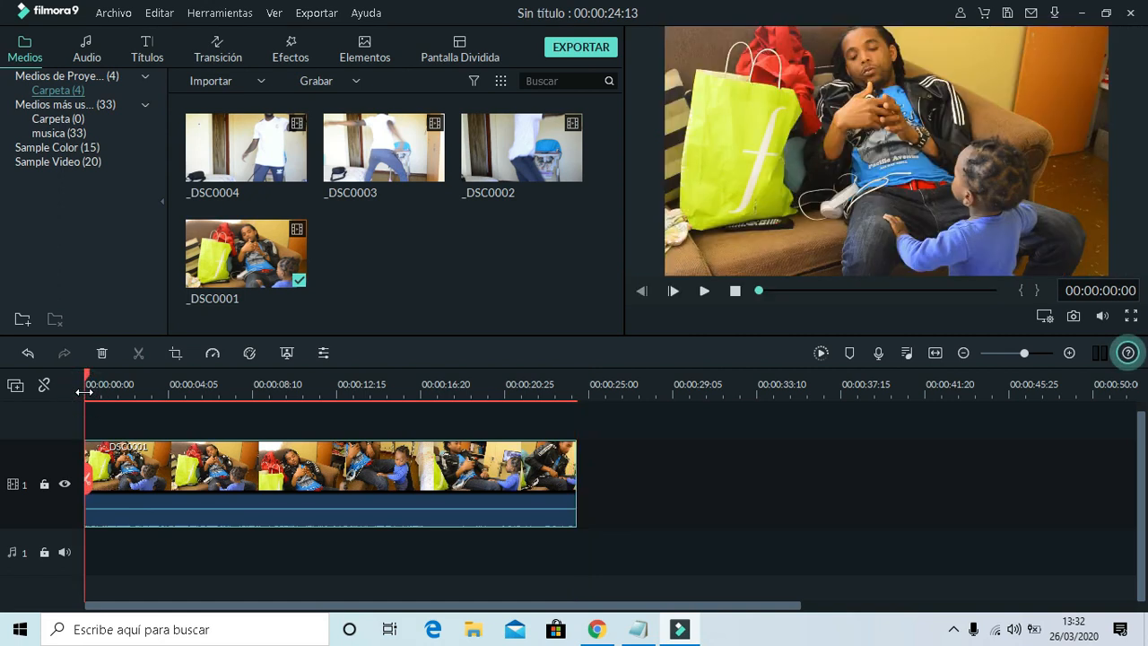
key("space")
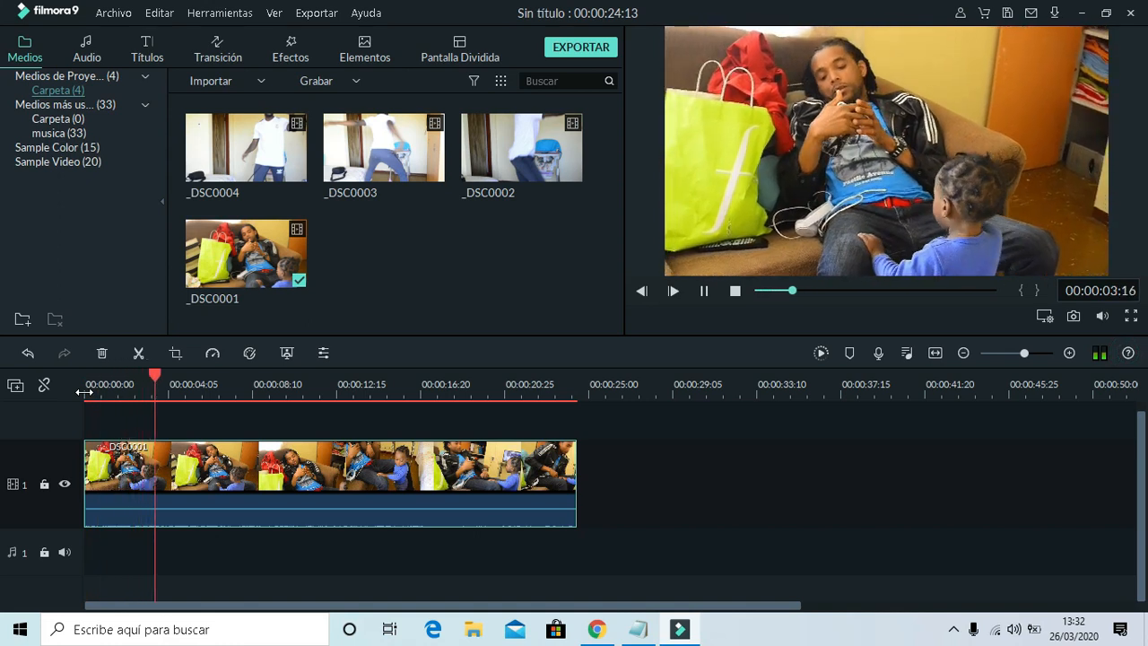
key("space")
left_click_drag(249, 509, 251, 513)
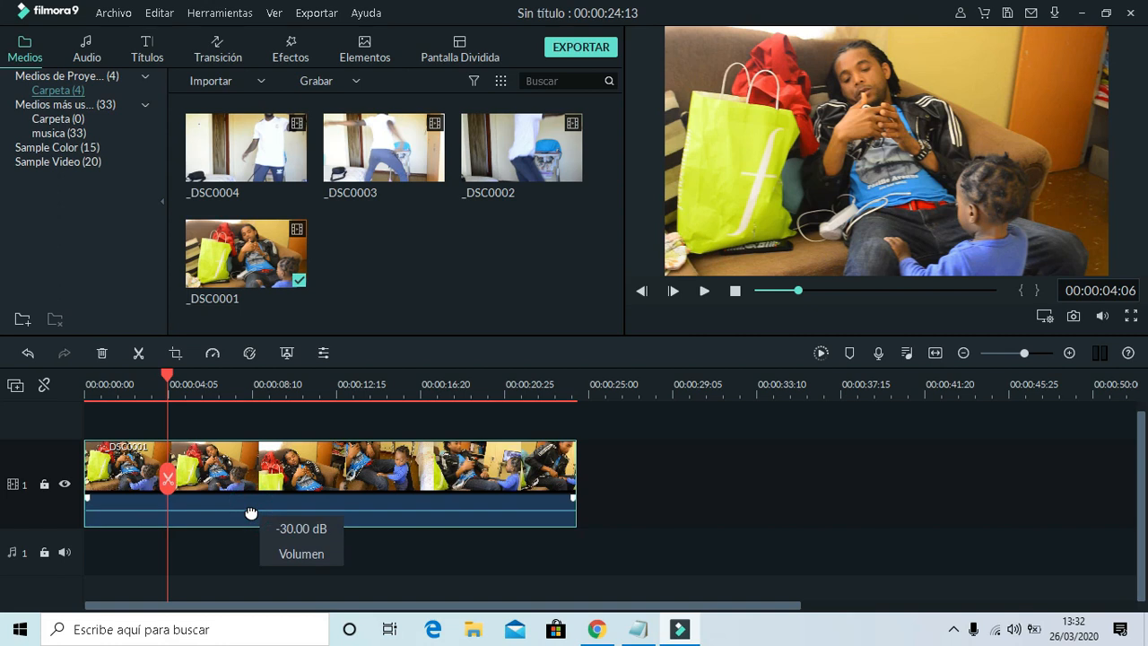
key("space")
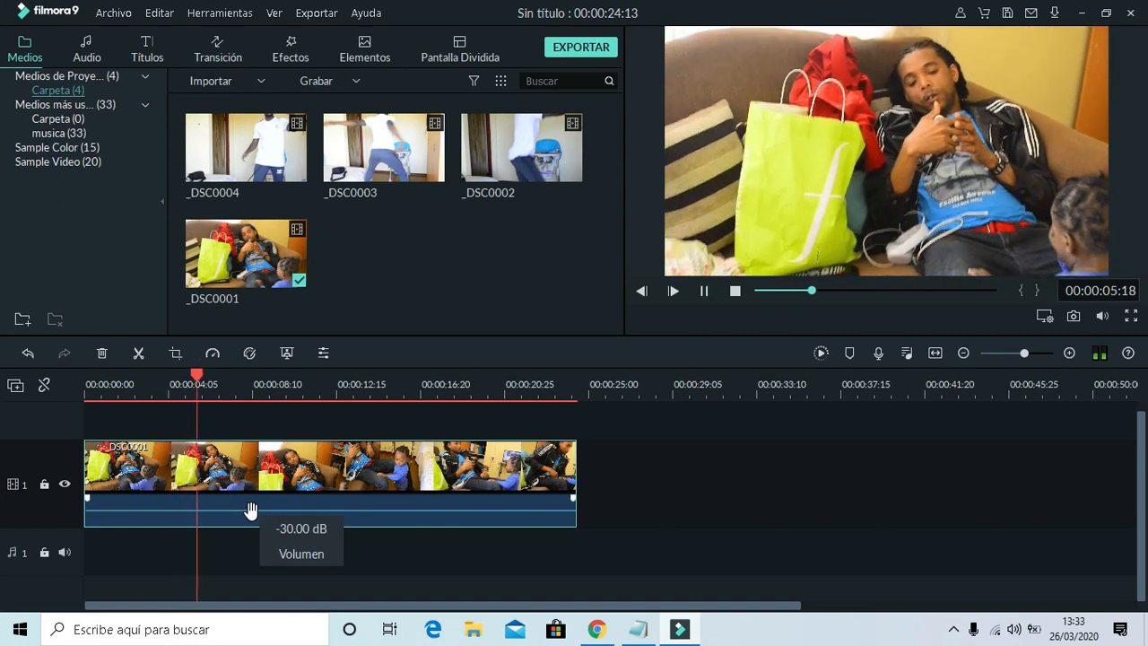
key("space")
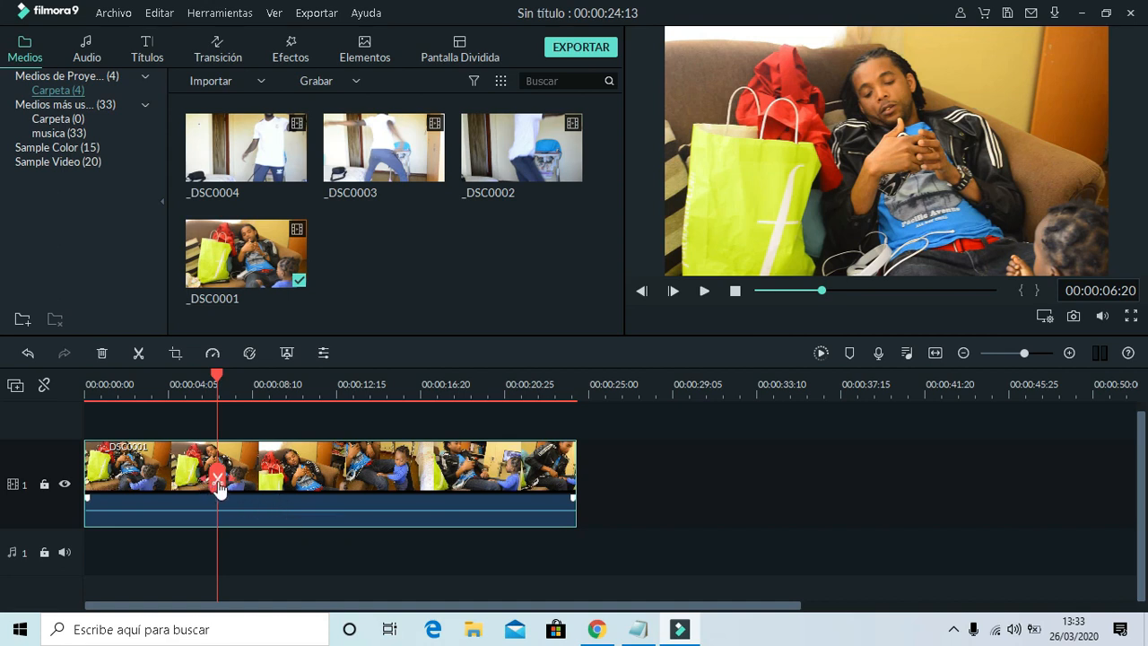
Split the _DSC0001 clip at 00:00:06:20 and try deleting the part after the cut, restoring it with an undo
left_click(219, 484)
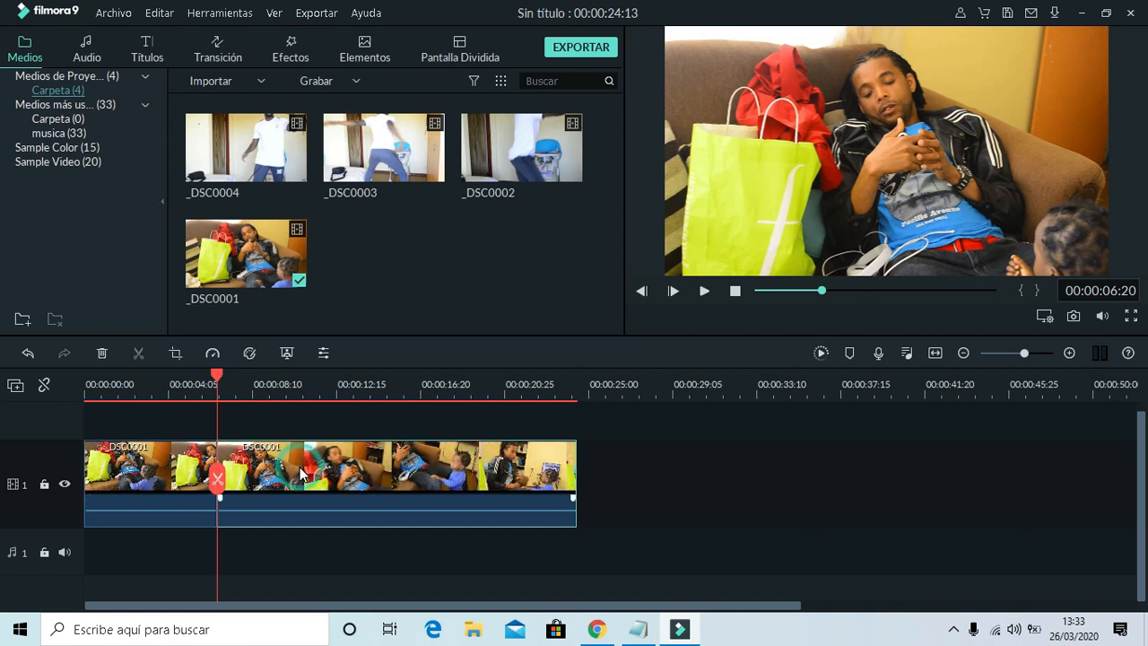
left_click(102, 355)
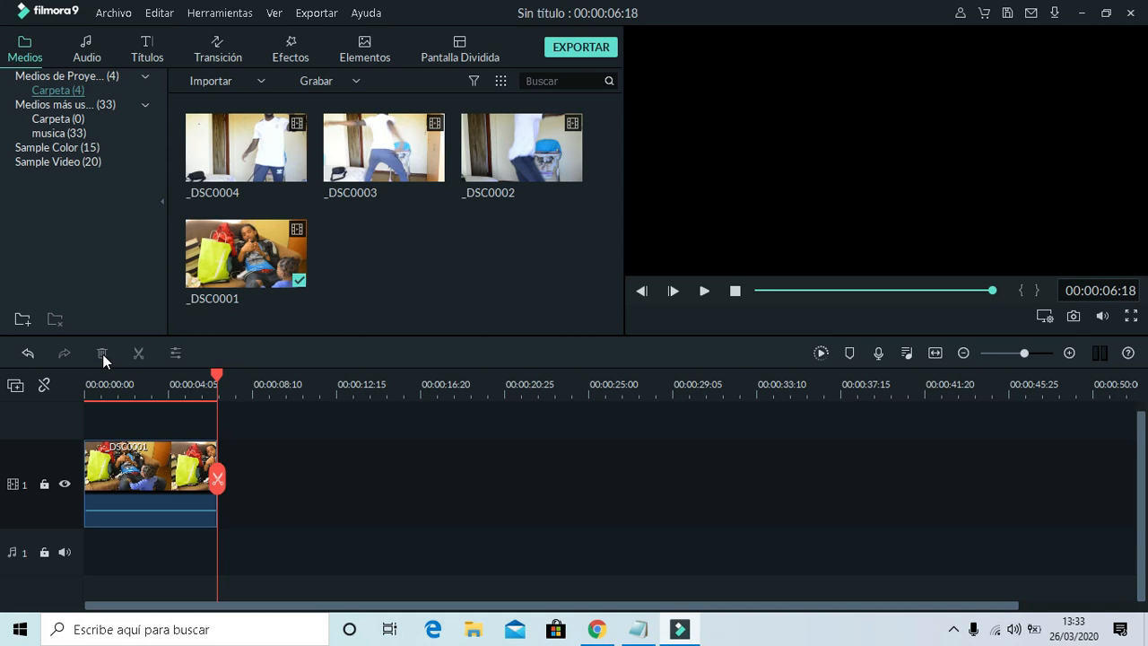
left_click(27, 354)
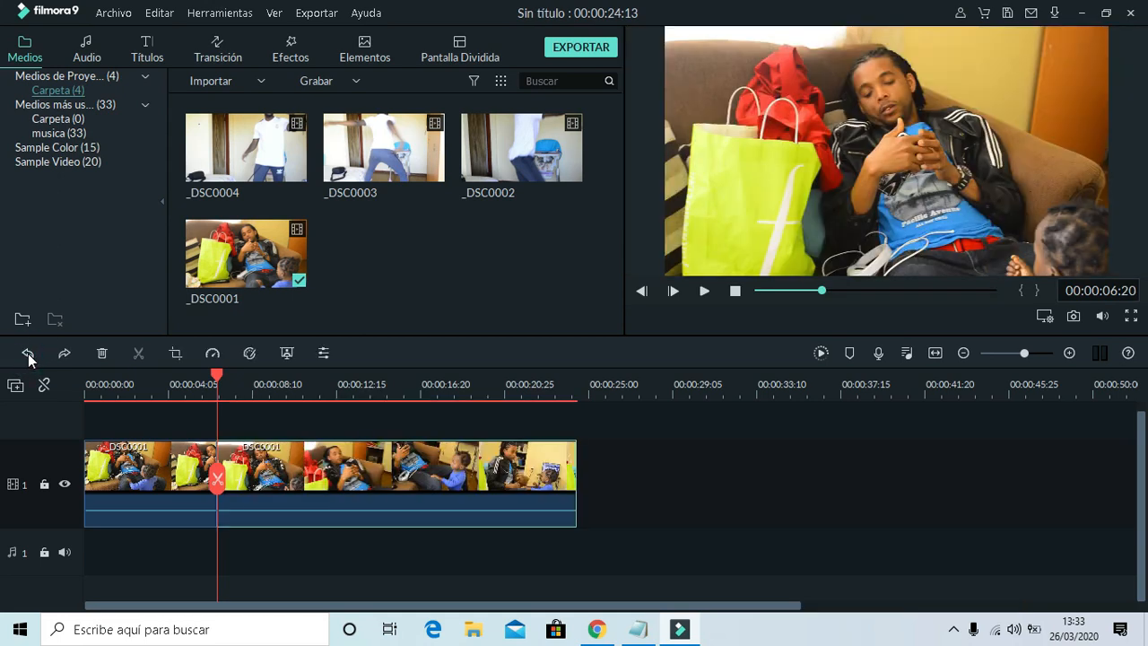
Try deleting the part before the cut, and undo both the deletion and the split
left_click(158, 479)
key("Delete")
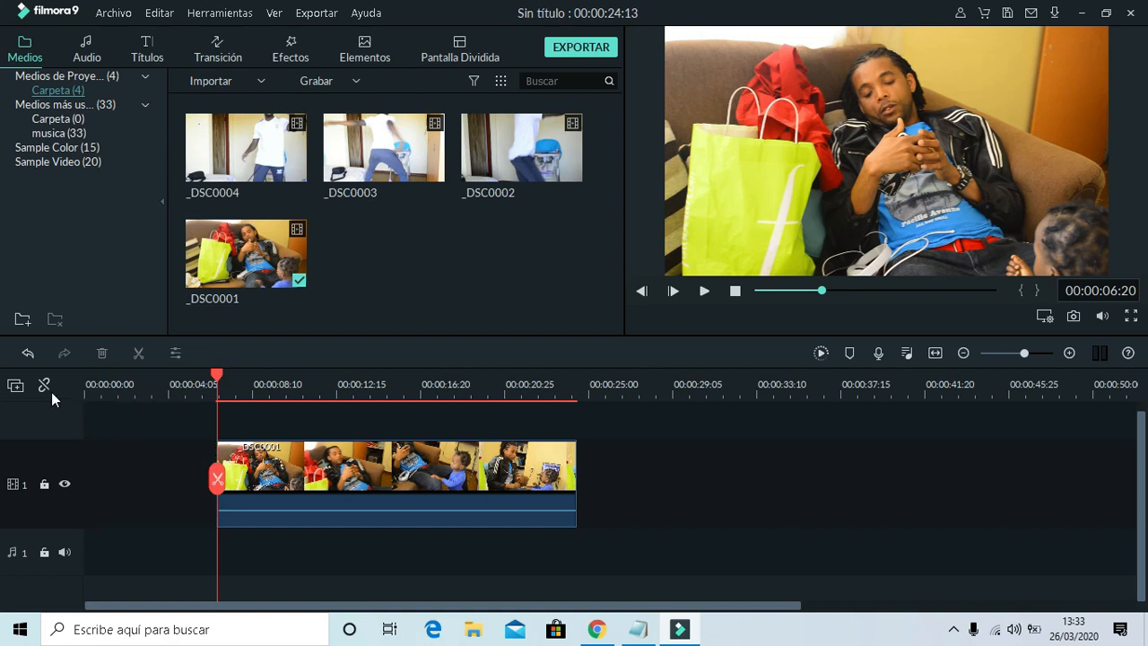
left_click(29, 354)
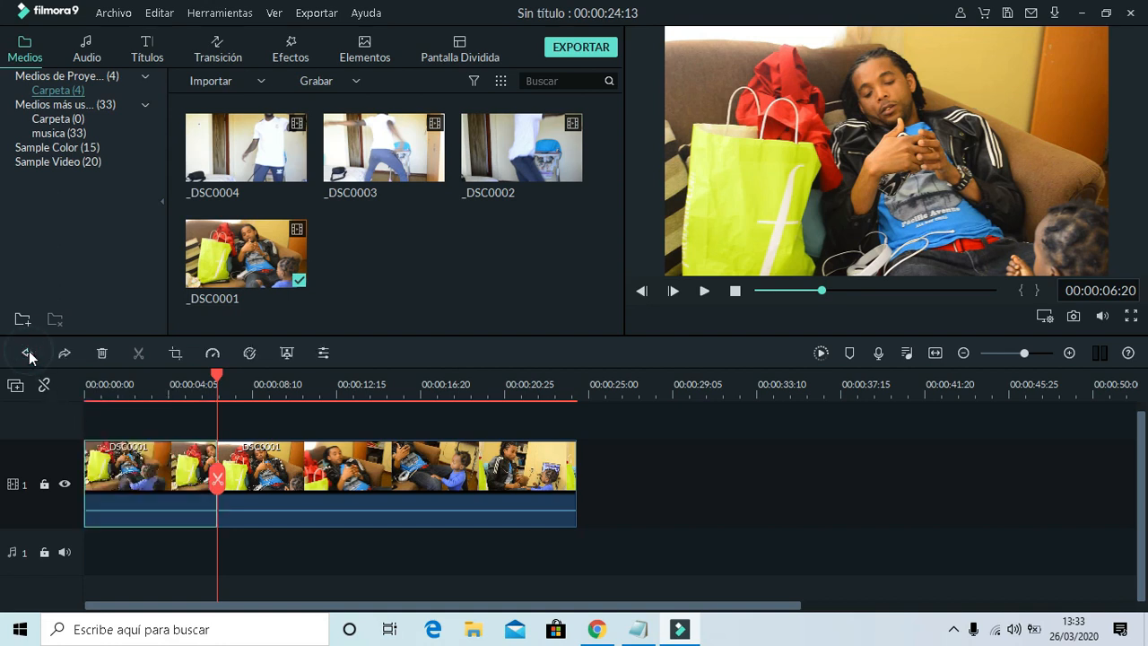
left_click(29, 354)
Play through the _DSC0001 clip to find the cut point and split it at 00:00:20:26
left_click_drag(216, 375, 189, 410)
key("space")
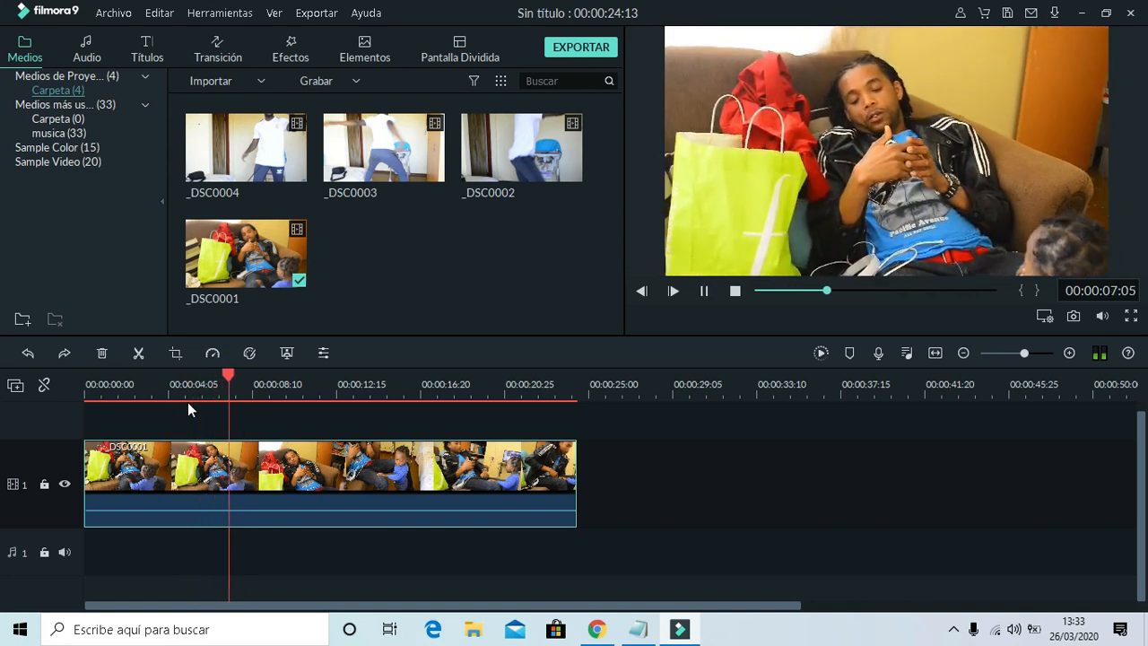
left_click_drag(246, 381, 328, 387)
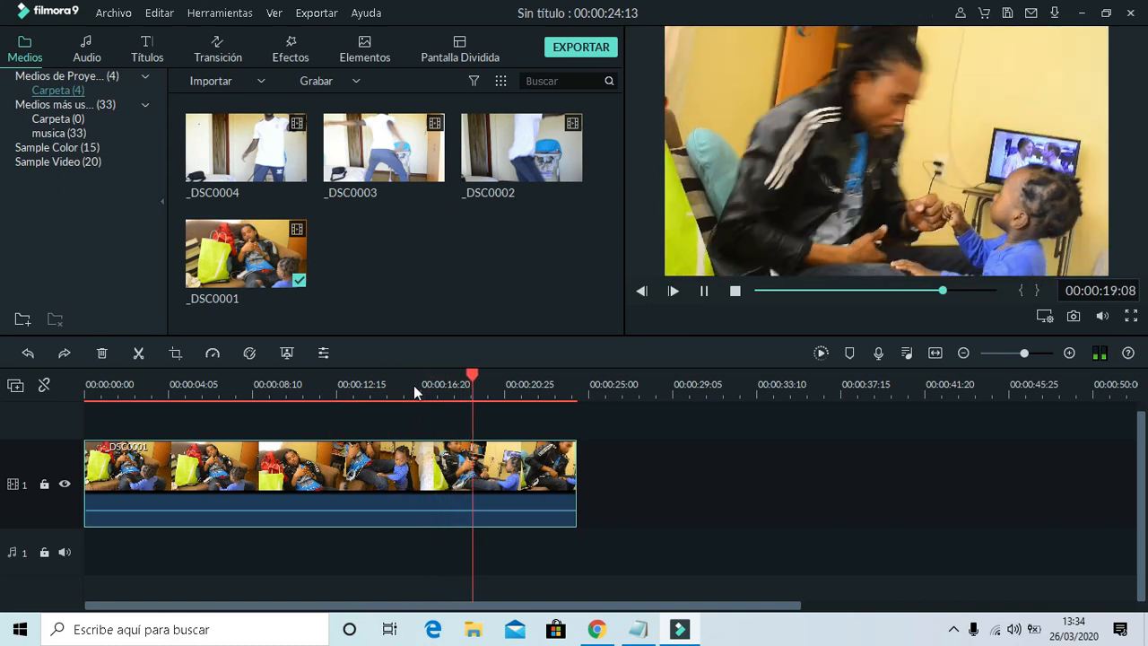
key("space")
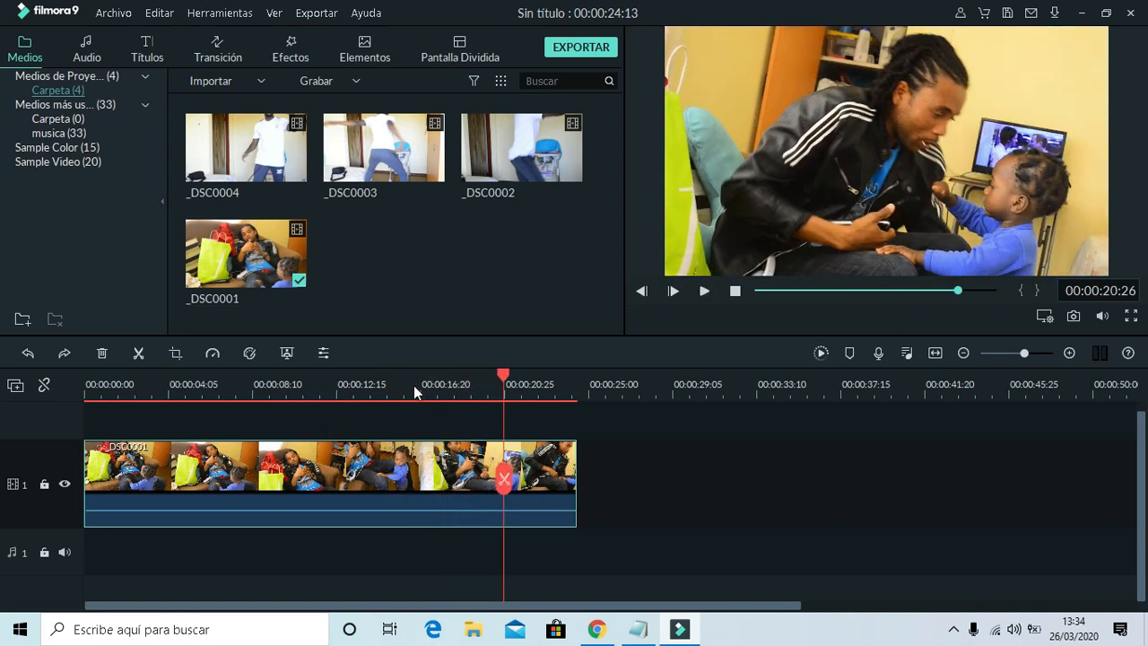
left_click(503, 482)
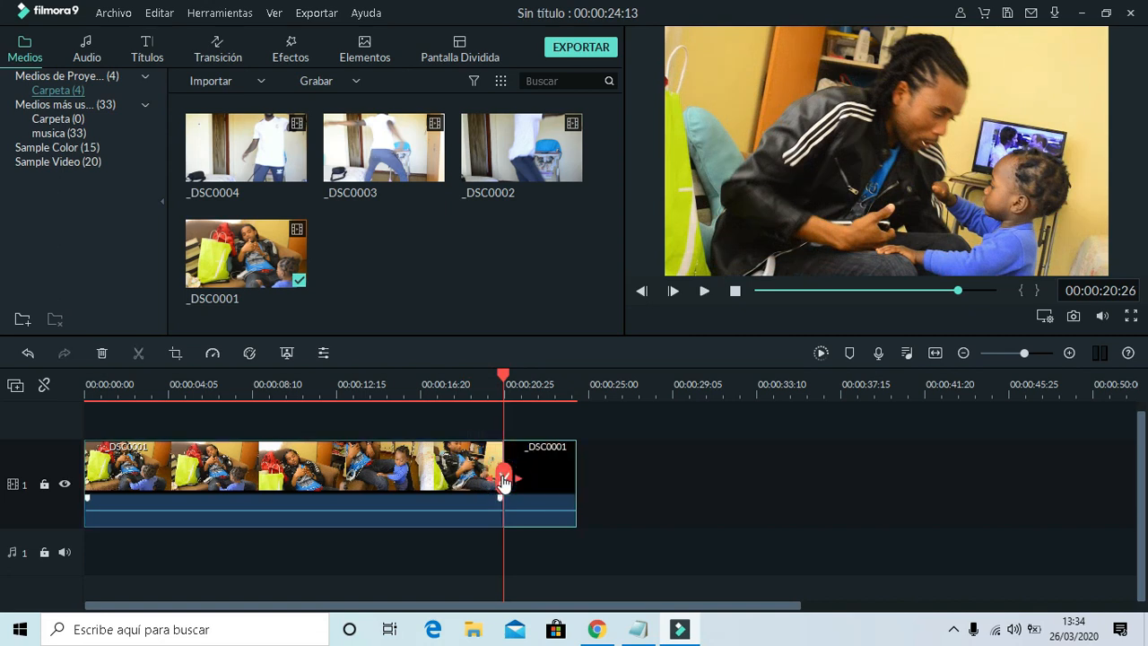
Delete the part of _DSC0001 before the cut and move the remaining piece to the start of video track 1
left_click(465, 481)
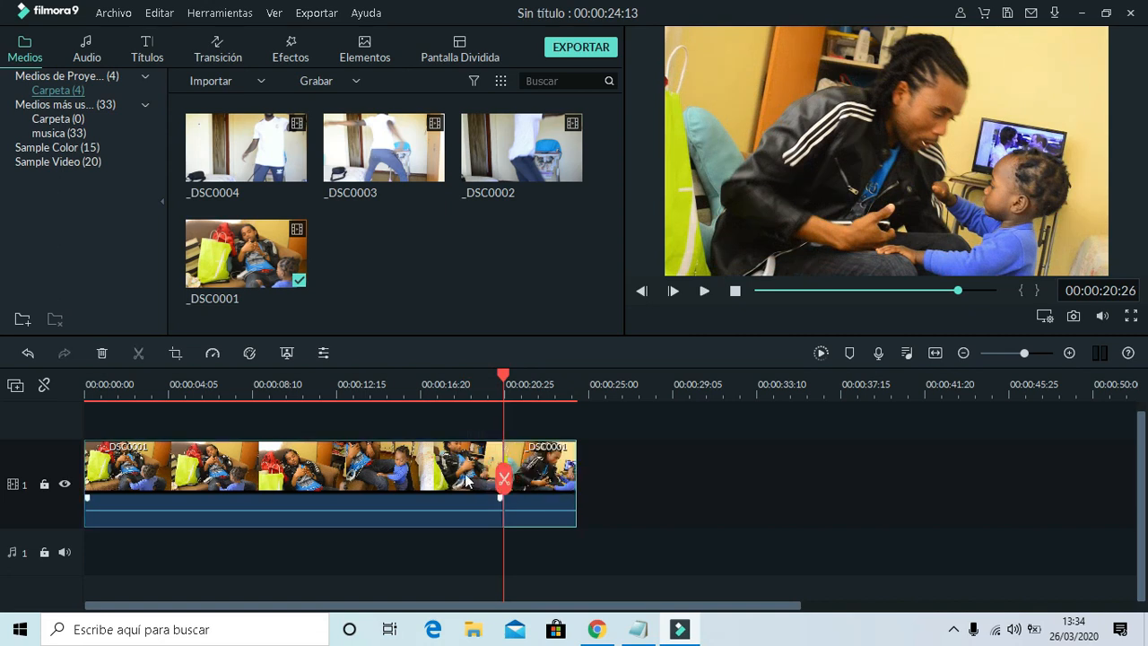
key("Delete")
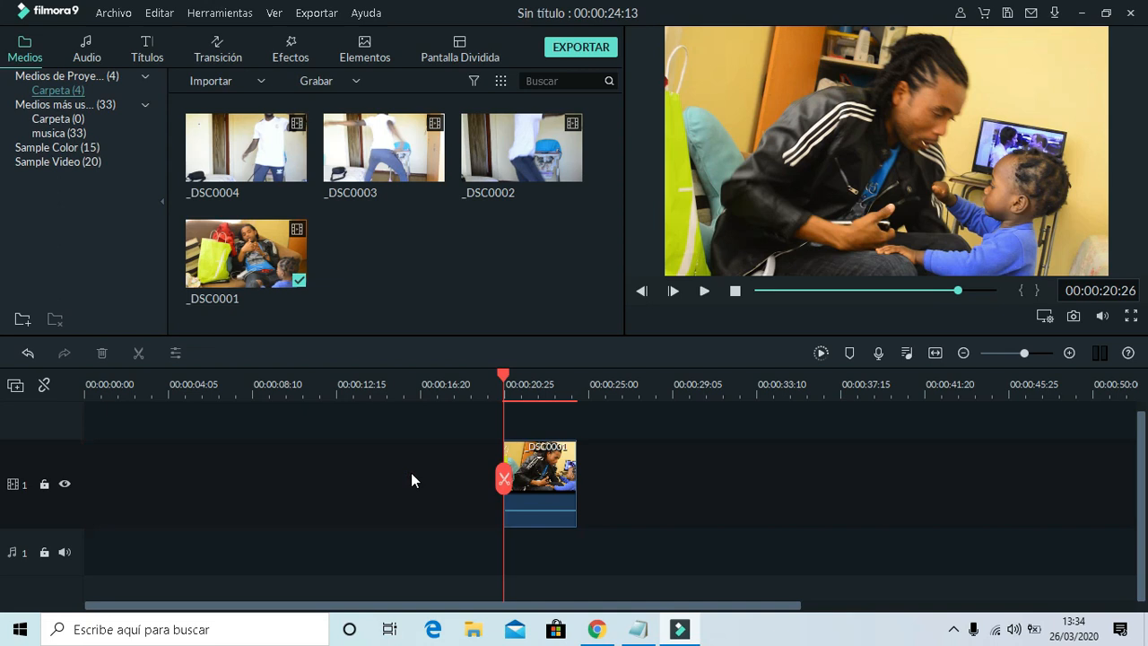
left_click_drag(560, 462, 128, 450)
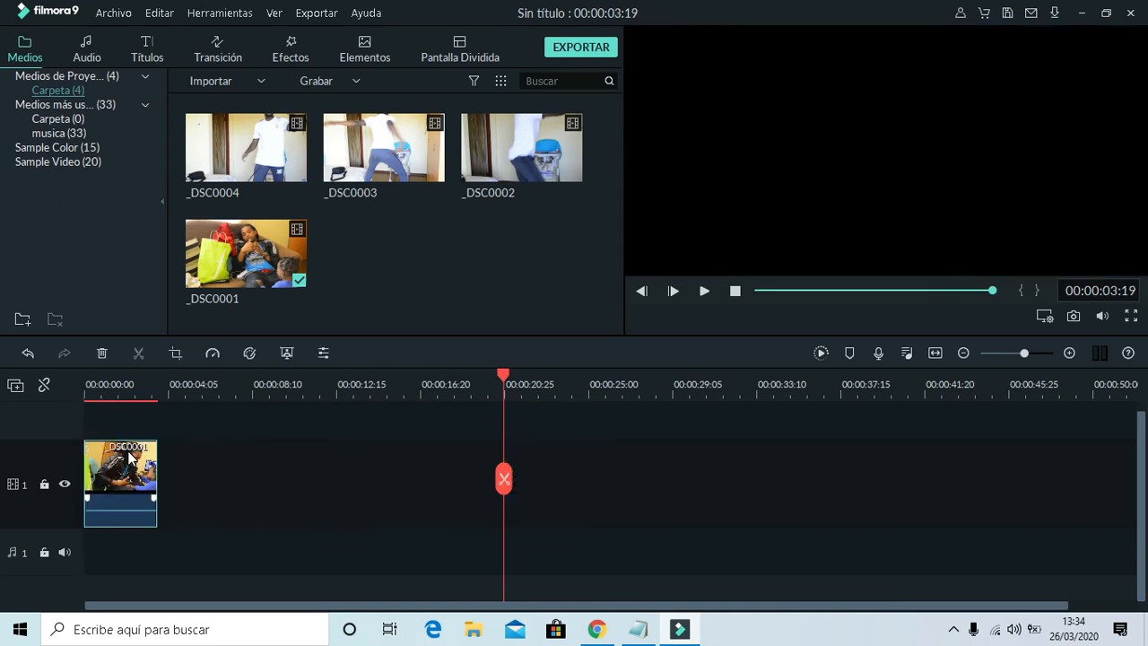
Play the remaining _DSC0001 piece from the start and lower its volume line all the way down
left_click(85, 390)
key("space")
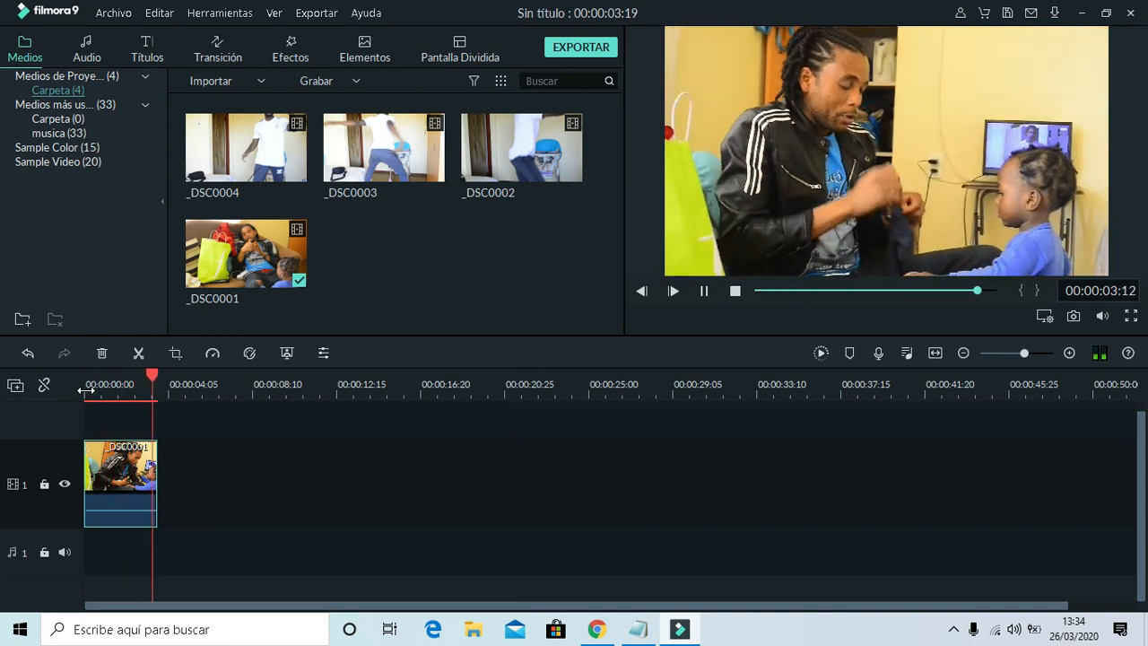
left_click_drag(90, 507, 97, 526)
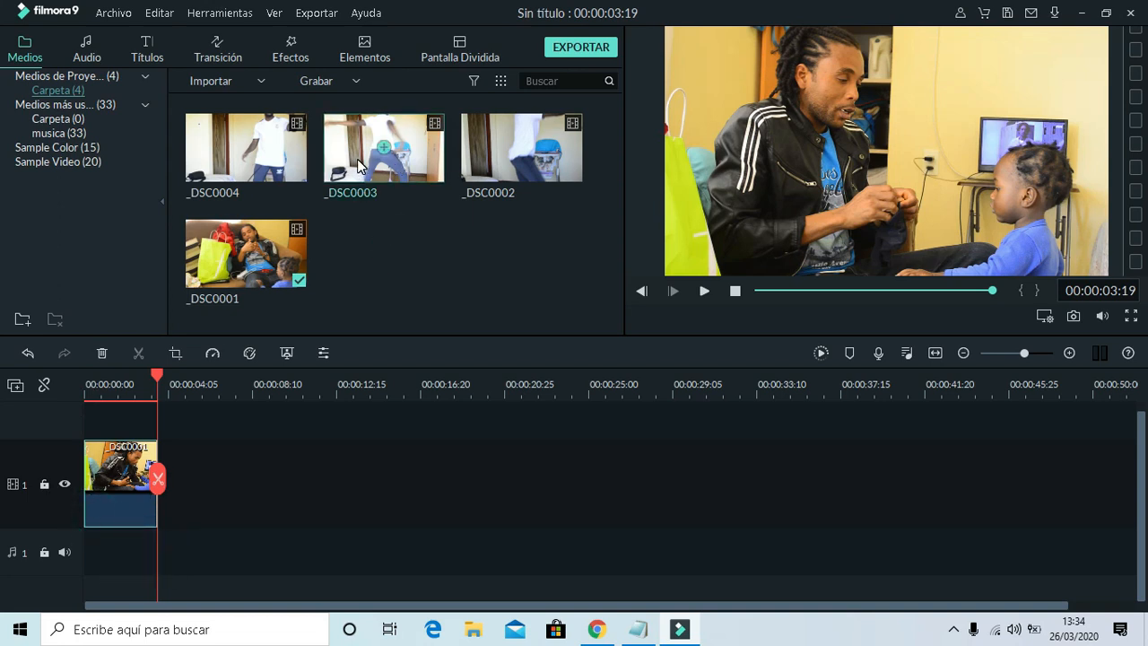
Place the _DSC0003 clip directly after the _DSC0001 piece on video track 1 and lower its volume to -∞ dB, checking playback
left_click_drag(358, 165, 161, 508)
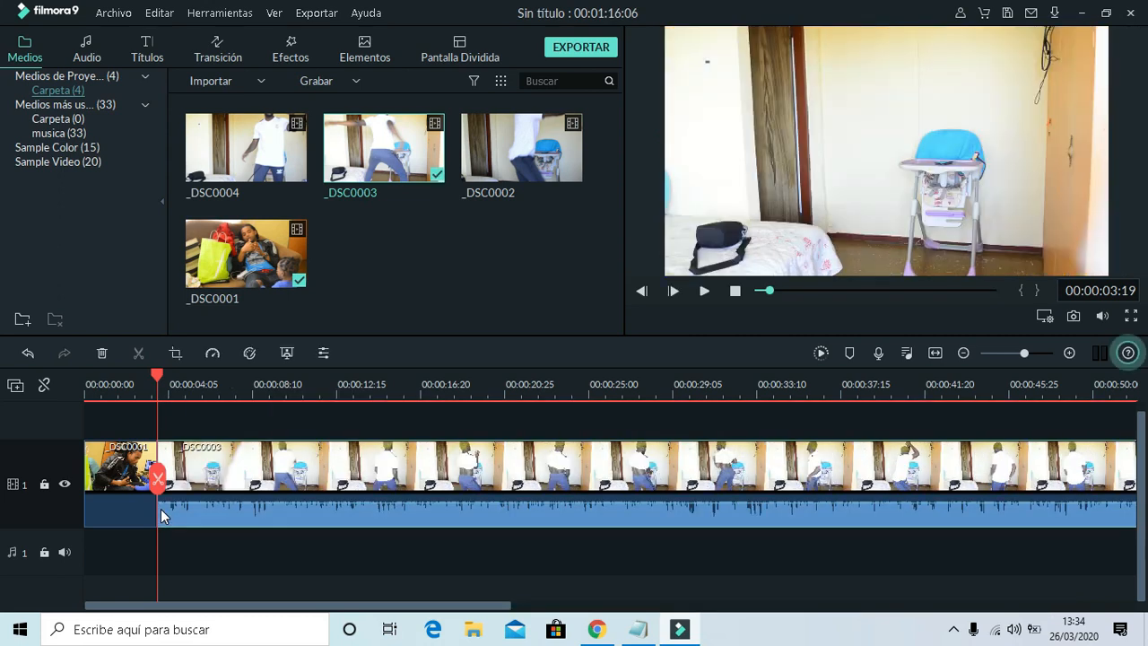
key("space")
key("space")
left_click_drag(221, 496, 225, 535)
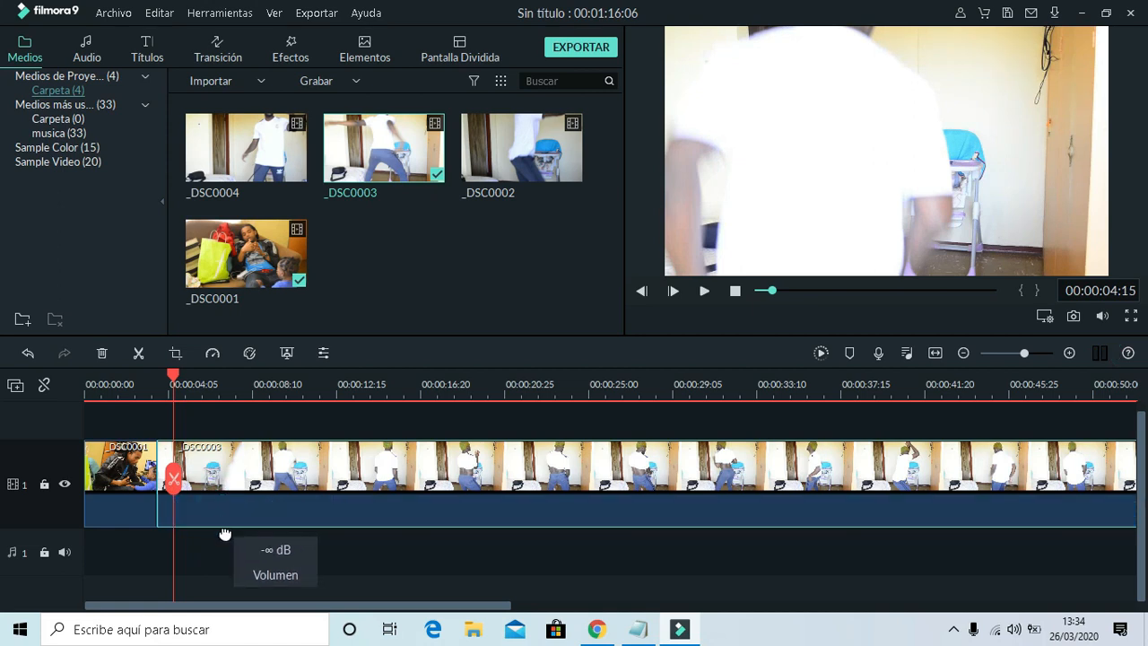
key("space")
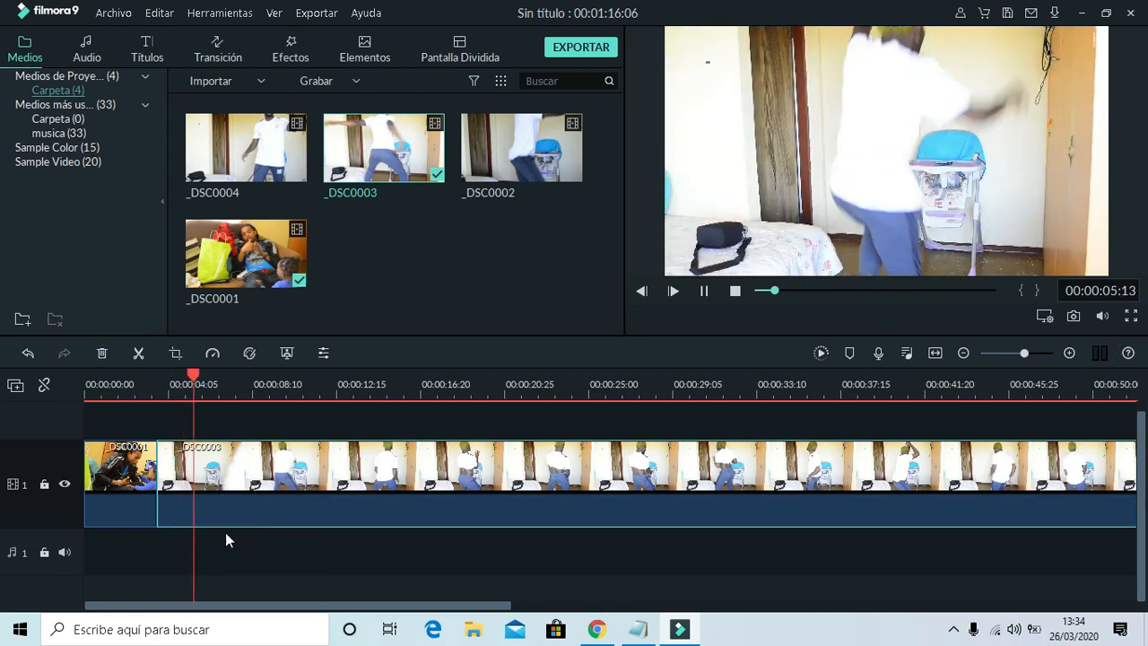
key("space")
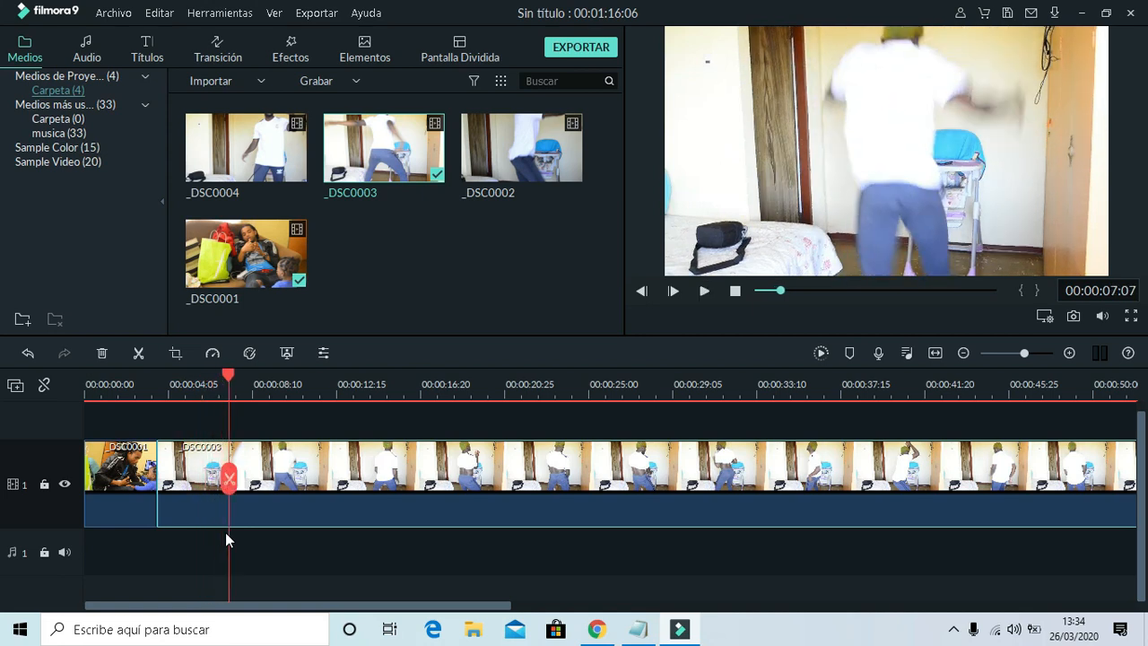
Split the _DSC0003 clip at 00:00:07:07, delete the part after the cut and play across the join with _DSC0001
left_click(228, 478)
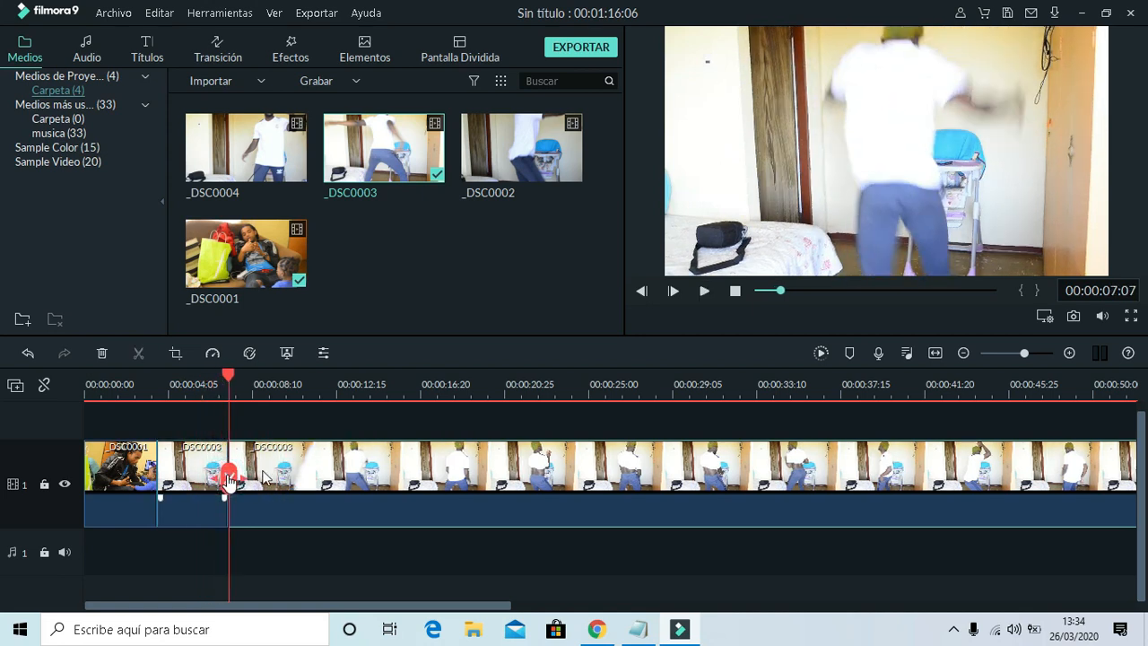
left_click(331, 462)
key("Delete")
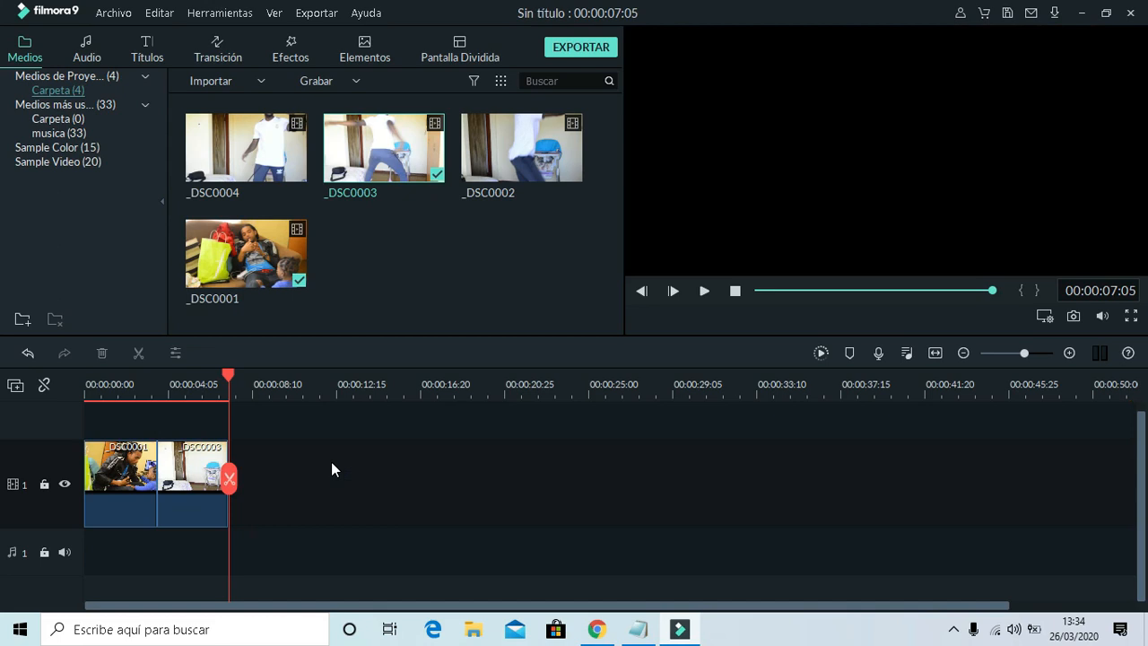
left_click(150, 393)
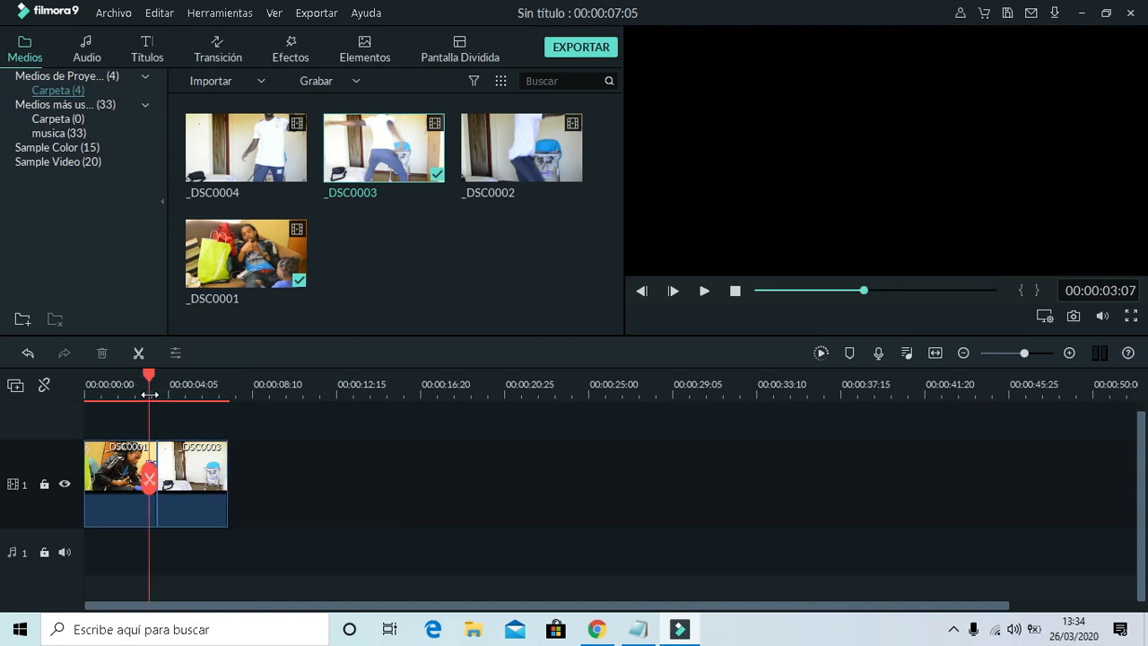
key("space")
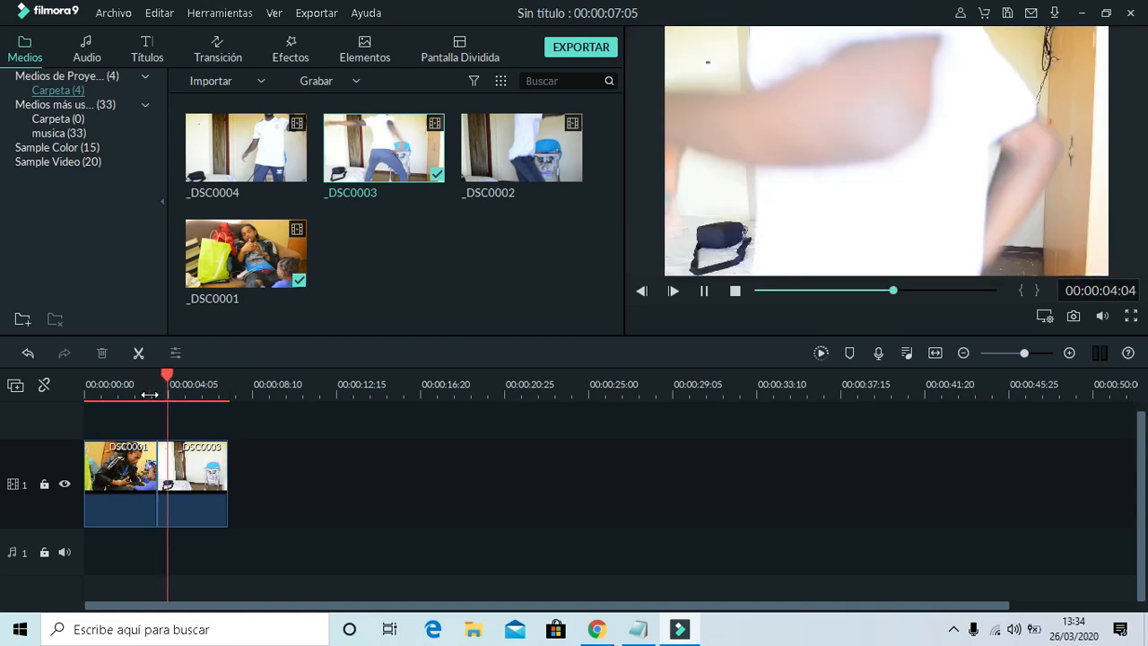
key("space")
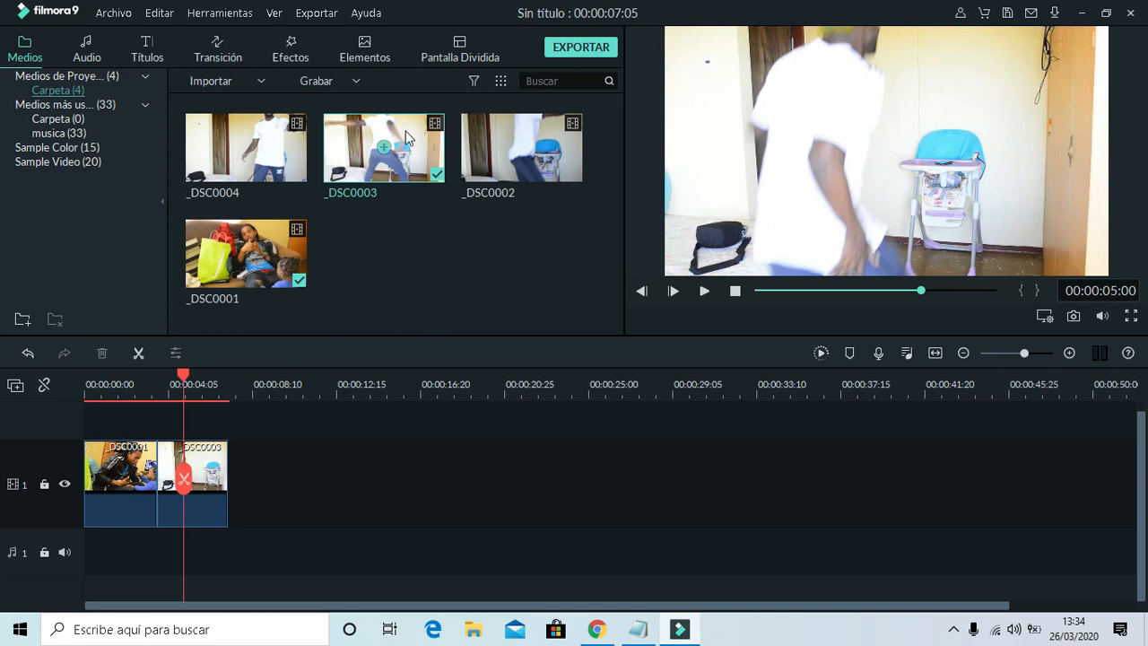
Add the Disolver transition at the join between the _DSC0001 and _DSC0003 clips
left_click(218, 56)
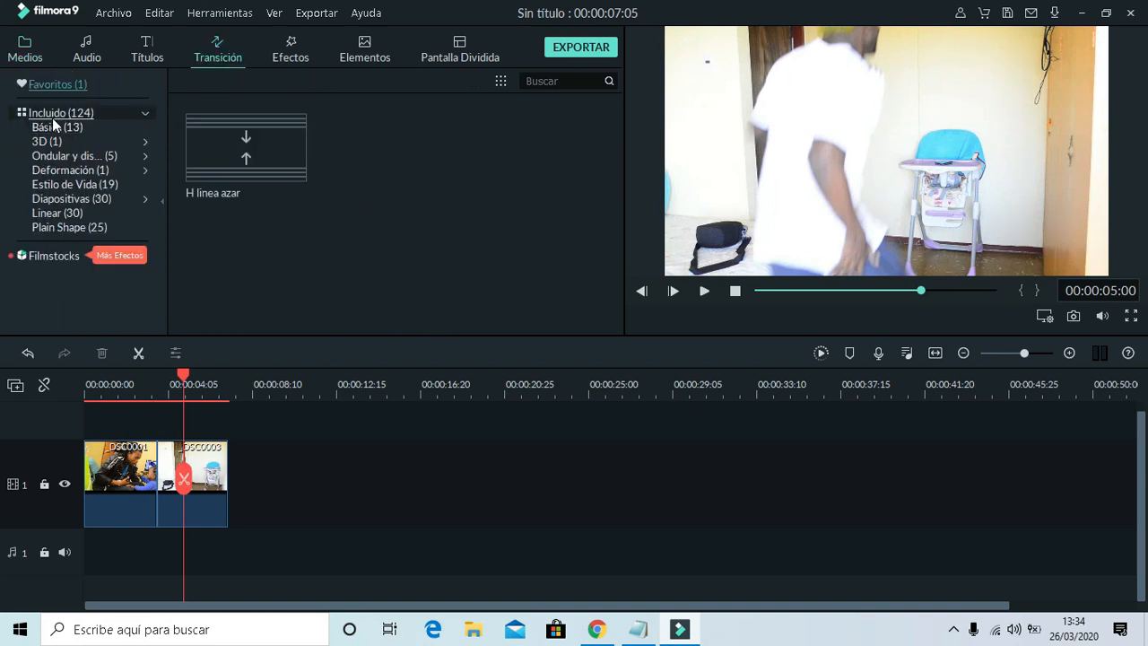
left_click(50, 114)
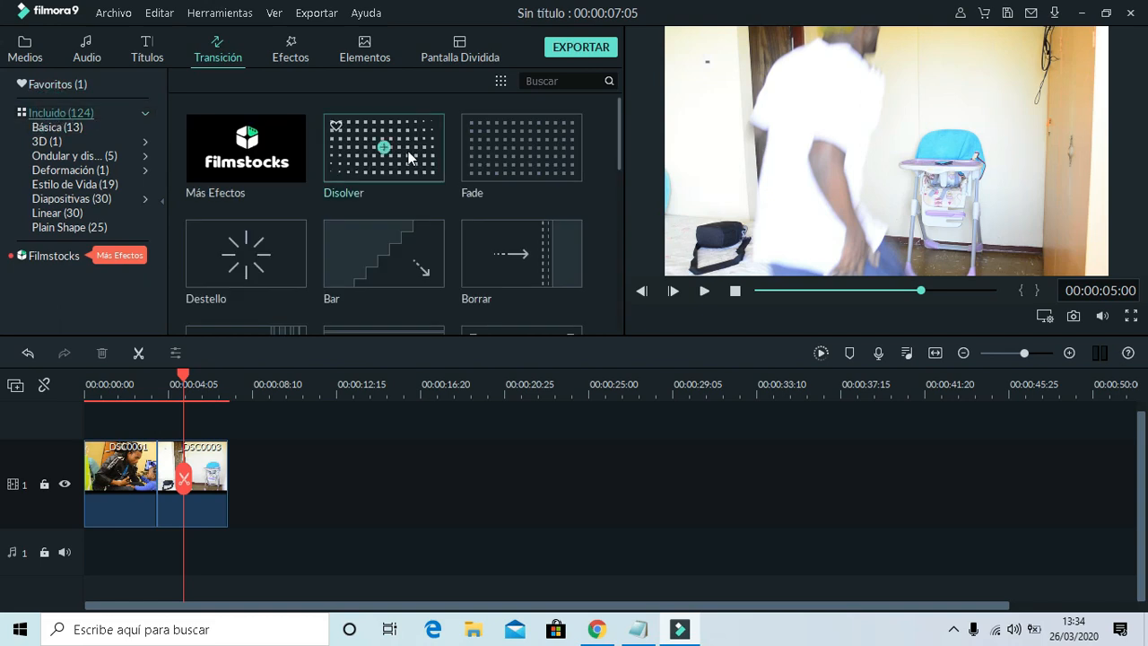
mouse_move(415, 152)
left_mouse_down()
mouse_move(197, 380)
mouse_move(170, 473)
mouse_move(158, 477)
left_mouse_up()
Browse the included transitions and the Deformación, Estilo de Vida, Diapositivas and Linear categories
left_click_drag(621, 138, 620, 323)
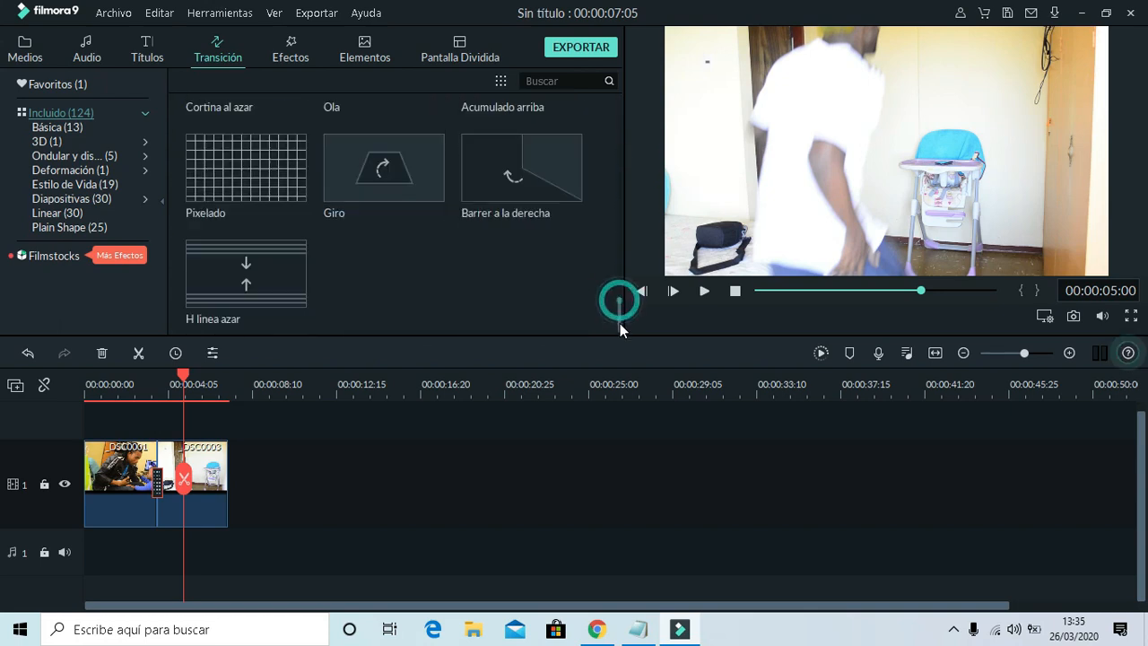
left_click(56, 170)
left_click(56, 171)
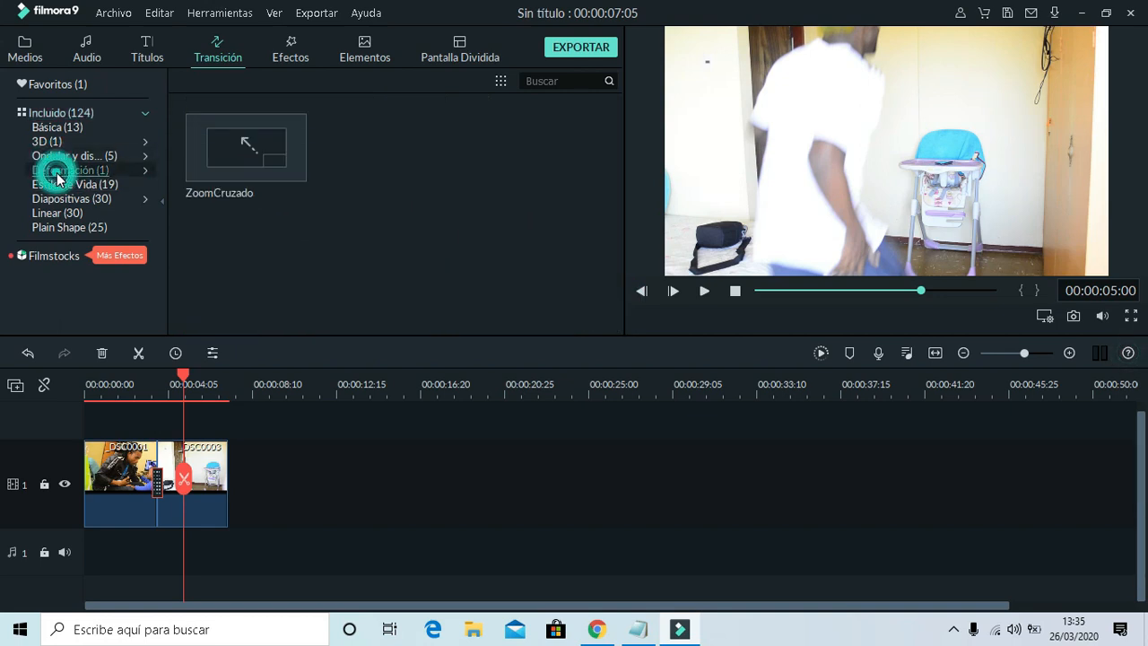
left_click(57, 183)
left_click(59, 199)
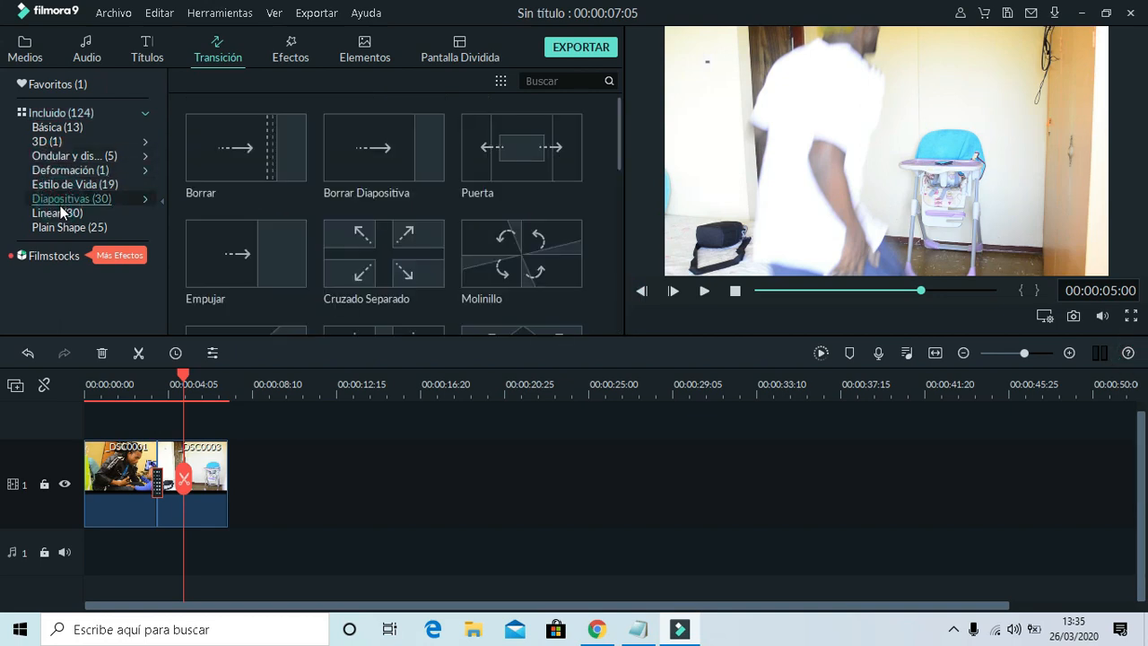
left_click(60, 211)
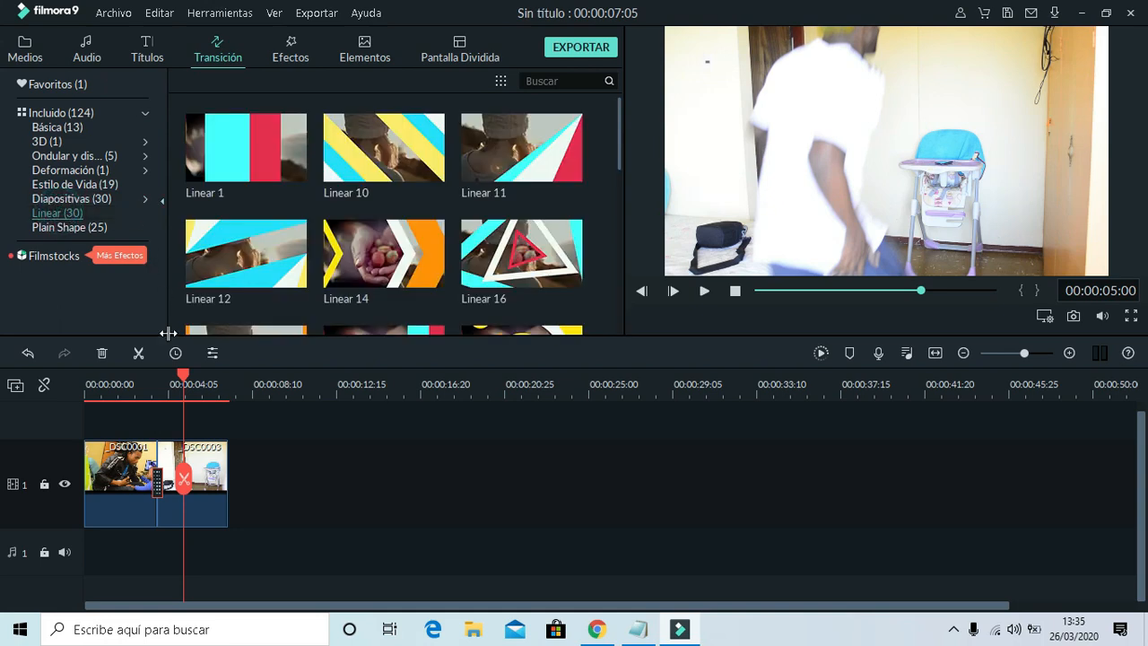
Play through the Disolver transition, lengthen it on the timeline and replay the join between the two clips
left_click(143, 394)
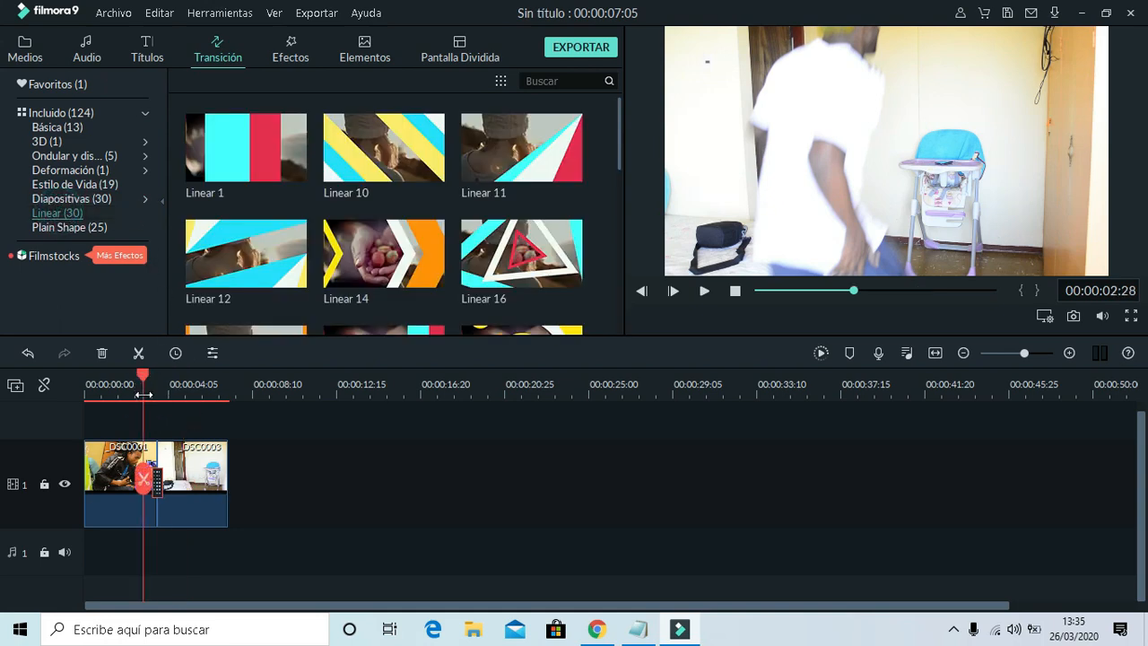
key("space")
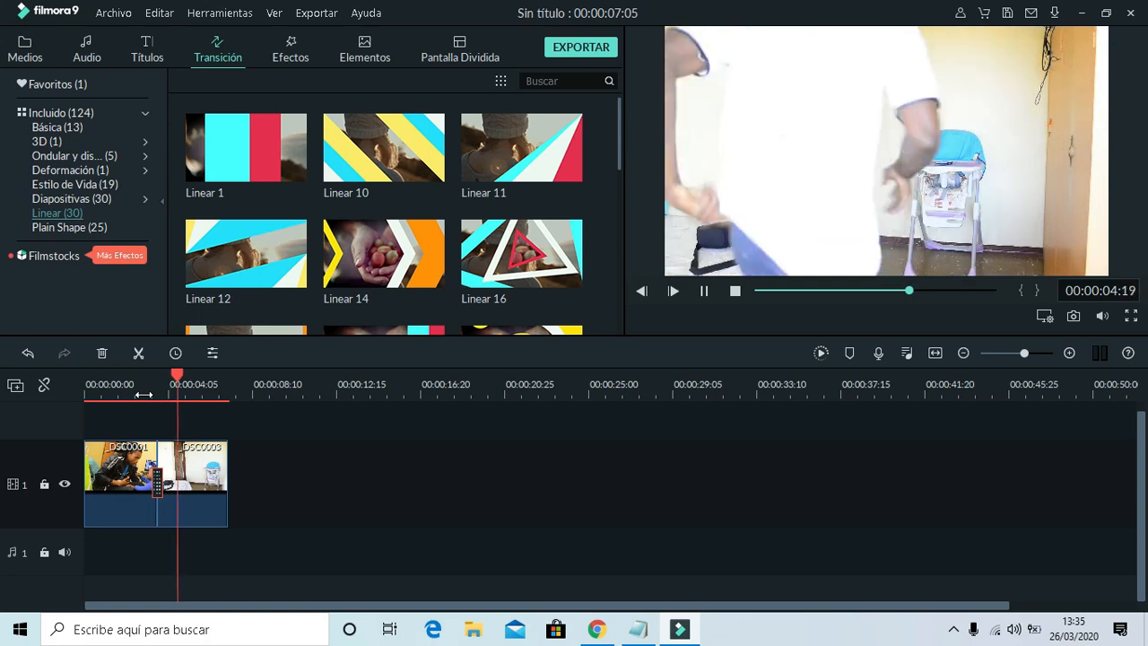
key("space")
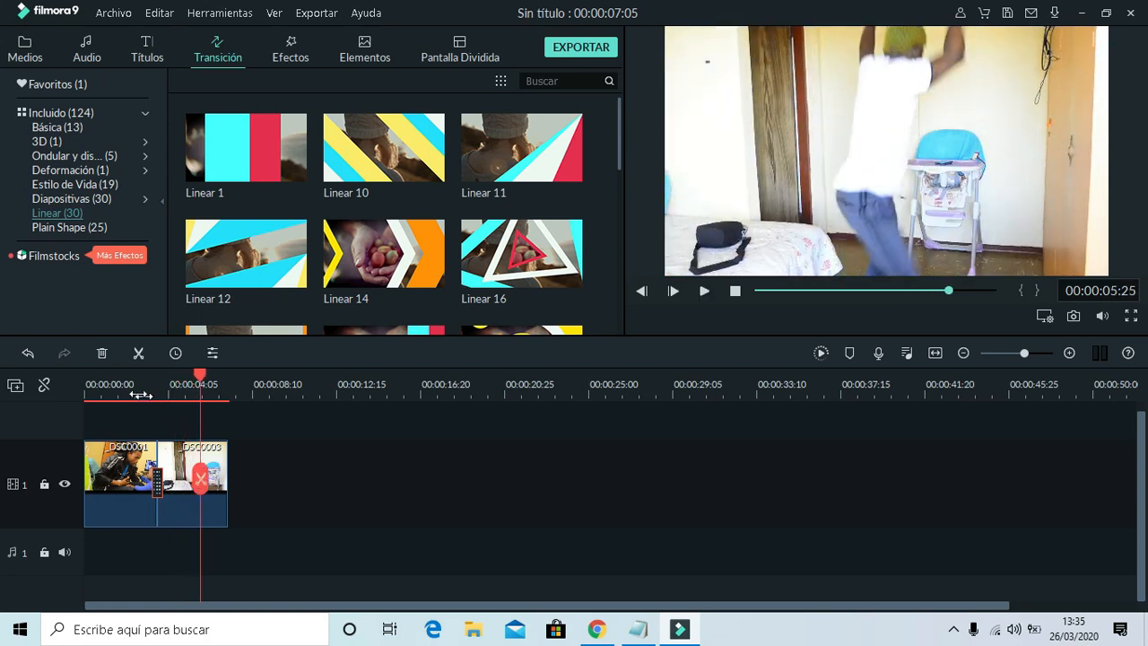
left_click(158, 487)
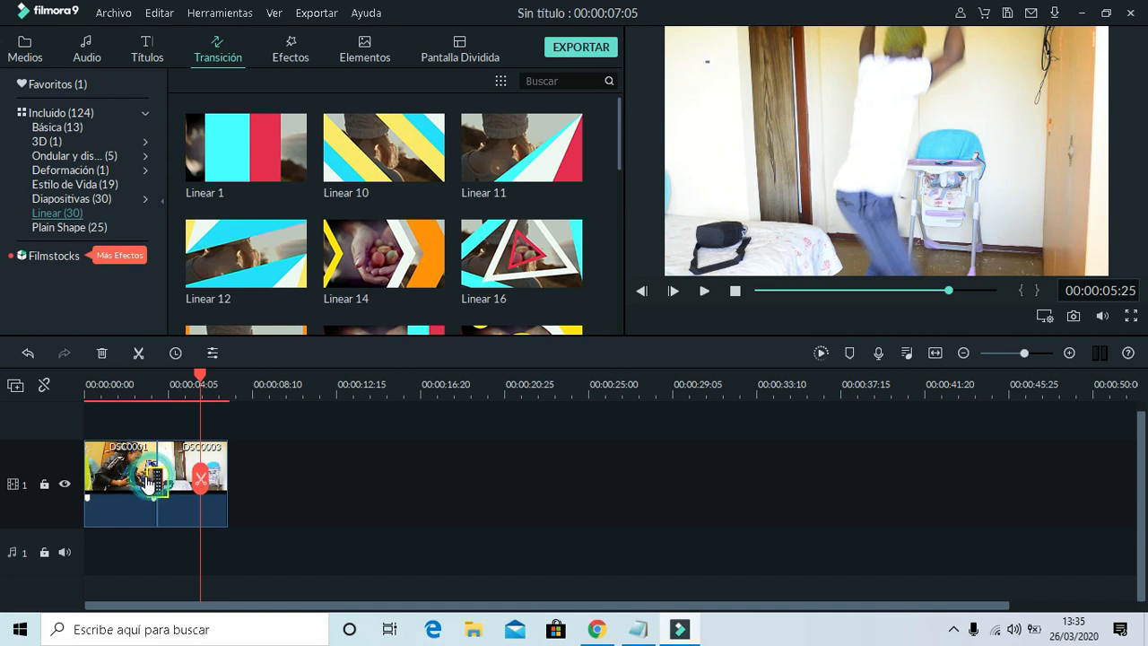
left_click(143, 396)
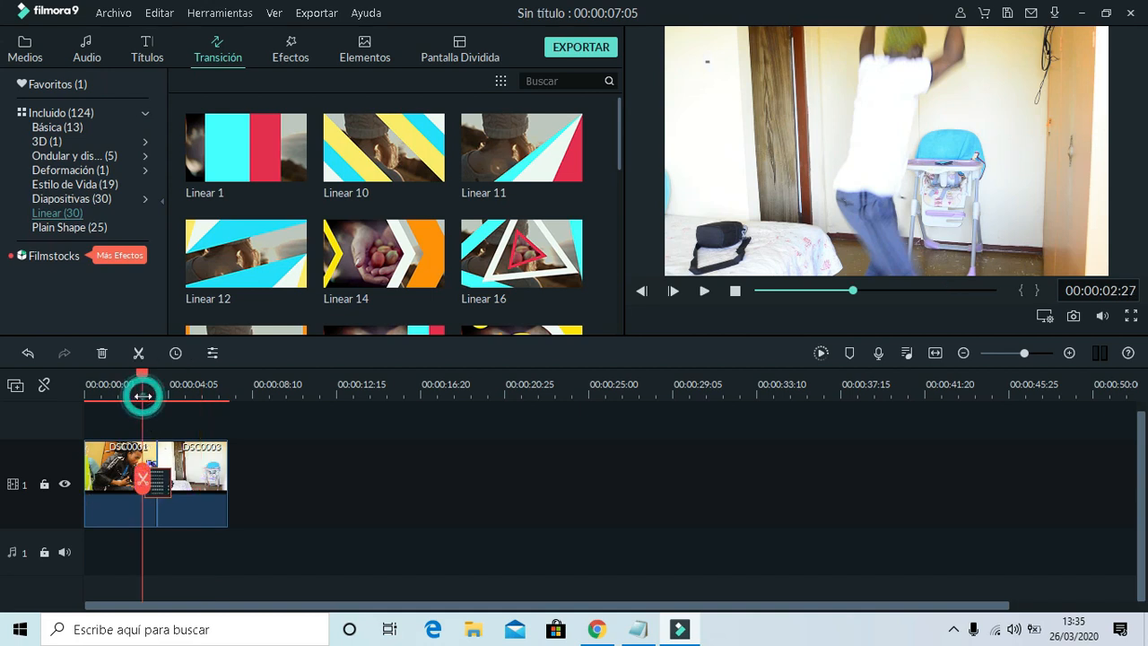
key("space")
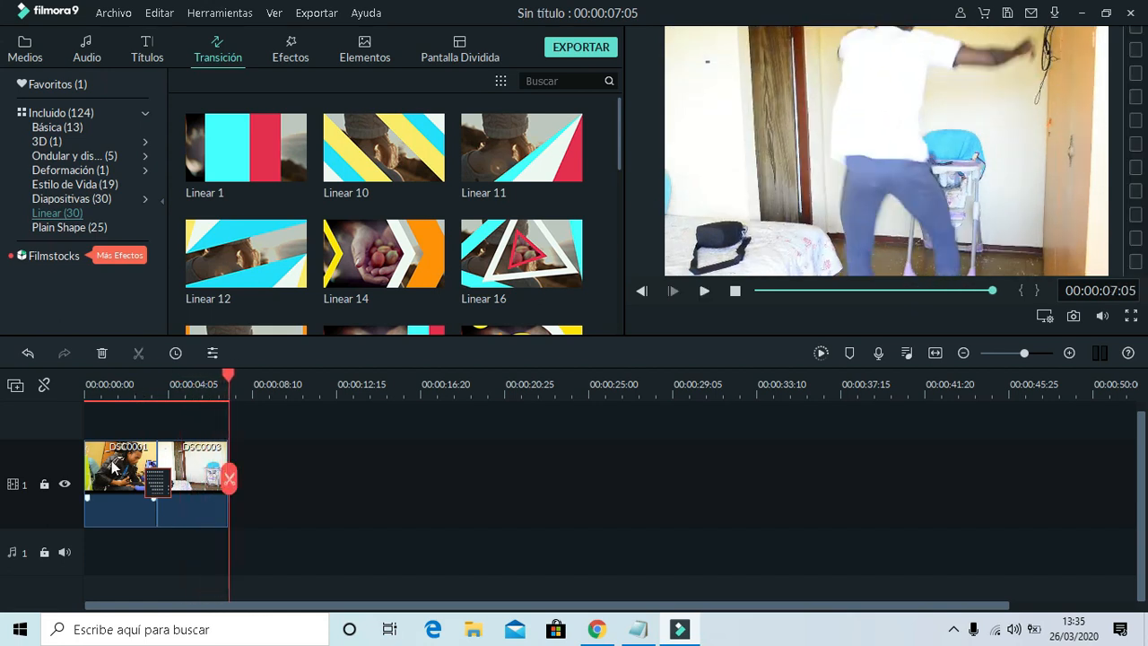
Apply the Muy cálido style to the _DSC0003 clip in the advanced color correction
double_click(191, 480)
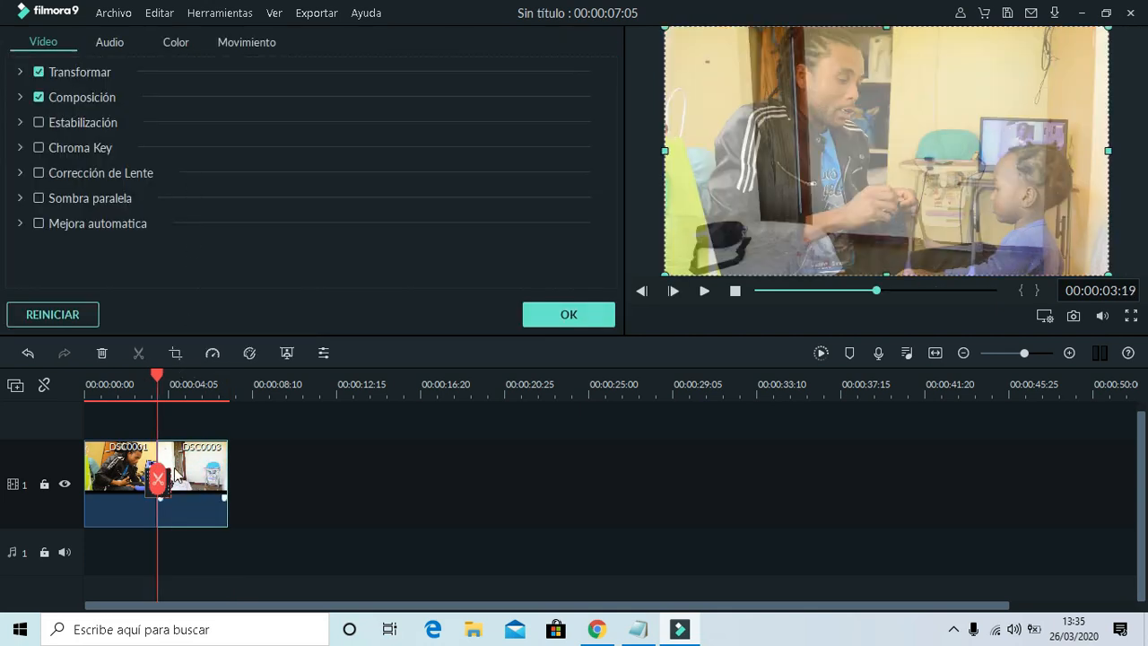
left_click(549, 319)
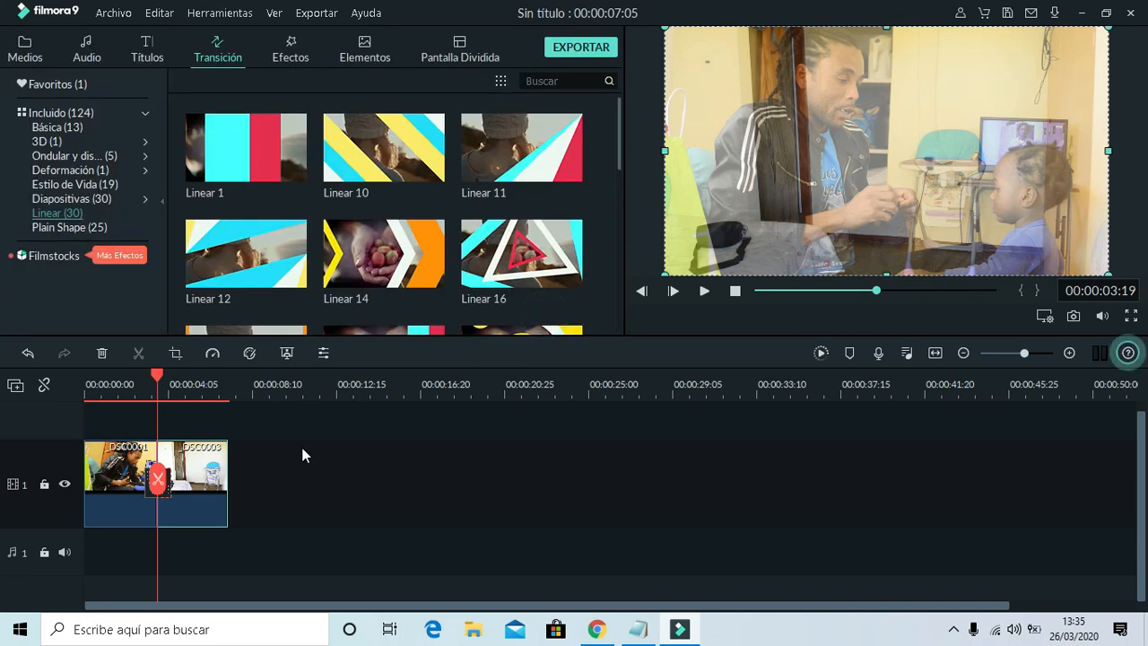
double_click(199, 473)
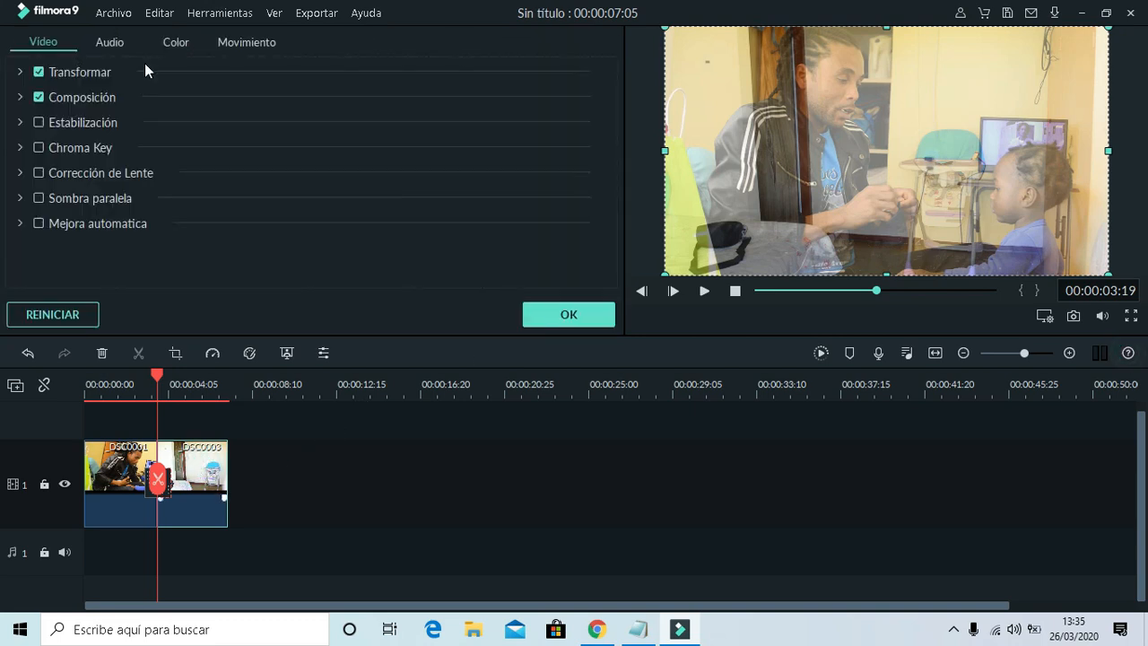
left_click(182, 45)
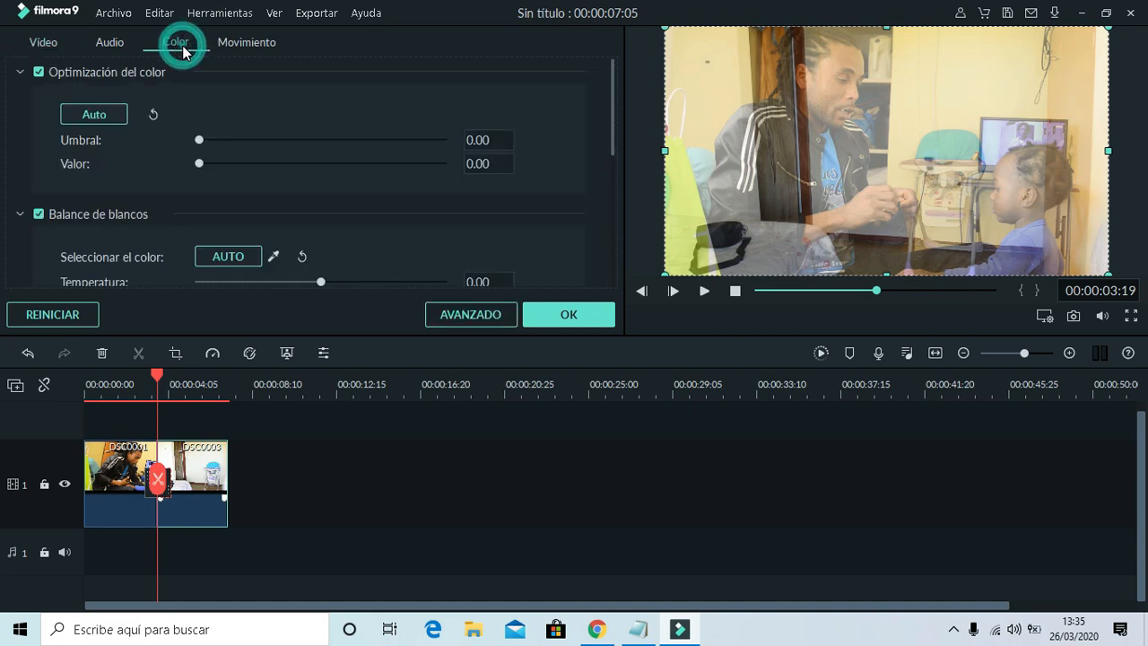
left_click(461, 314)
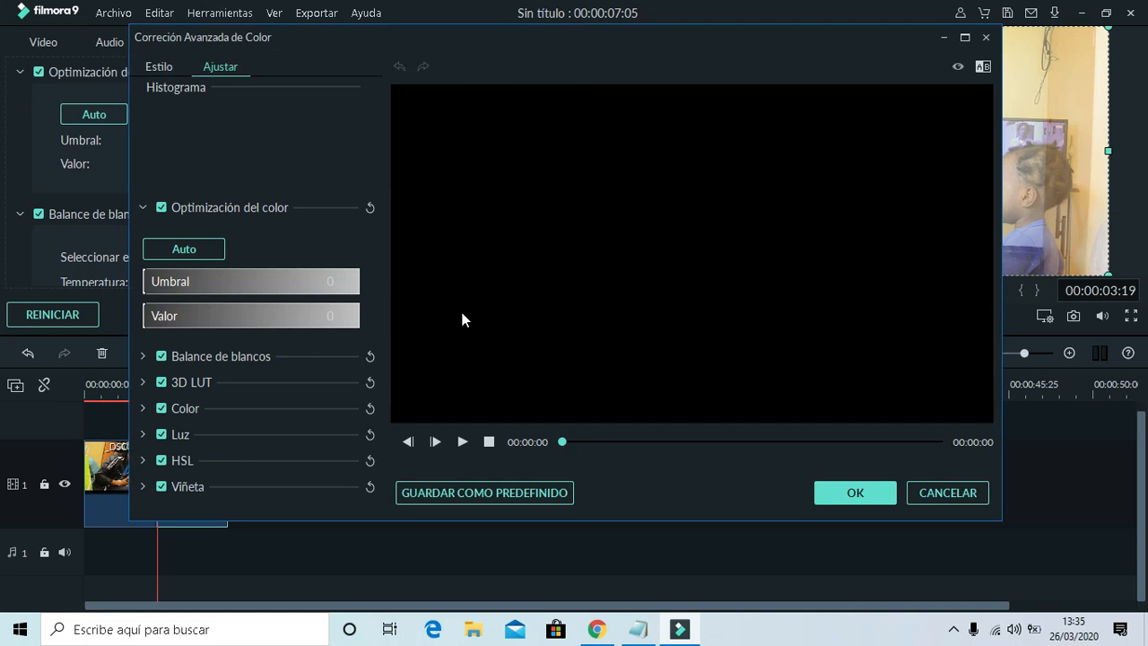
left_click(159, 68)
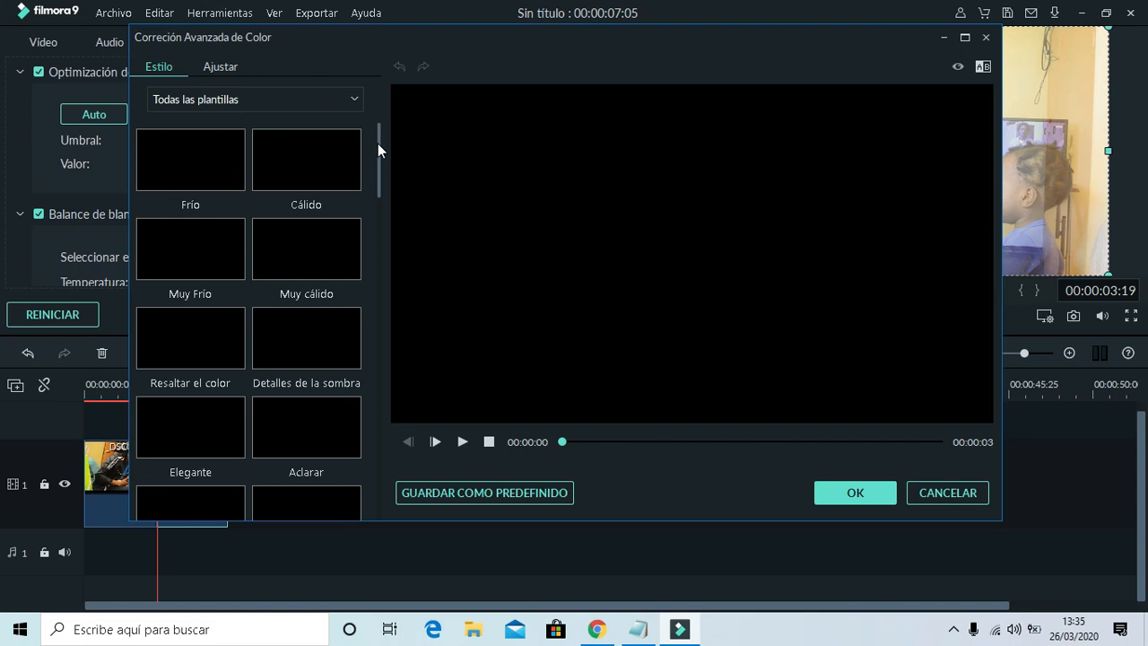
mouse_move(379, 142)
left_mouse_down()
mouse_move(381, 171)
mouse_move(377, 137)
left_mouse_up()
double_click(299, 260)
left_click(850, 497)
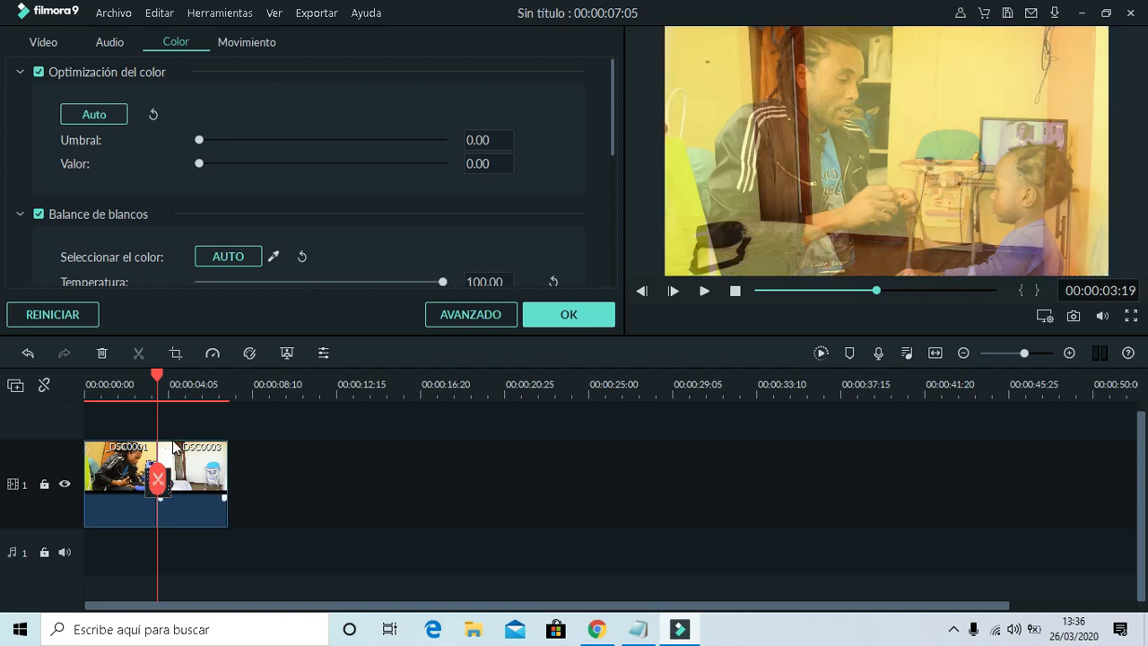
Play the color-corrected _DSC0003 clip, replay it from just before the transition and accept the color settings
key("space")
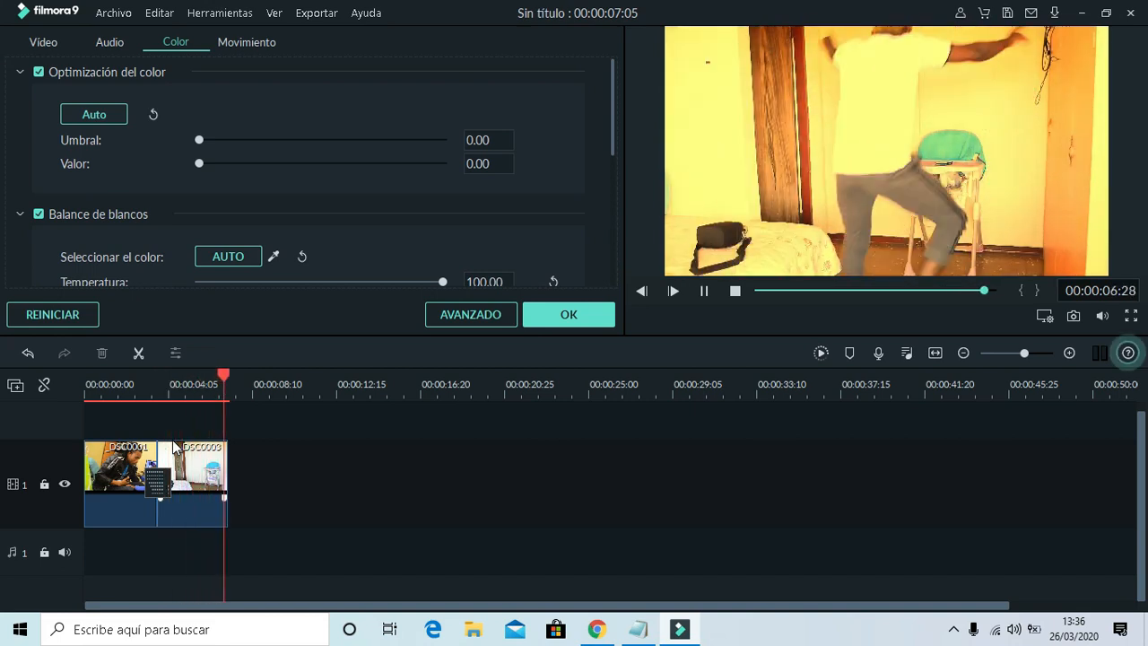
left_click(148, 383)
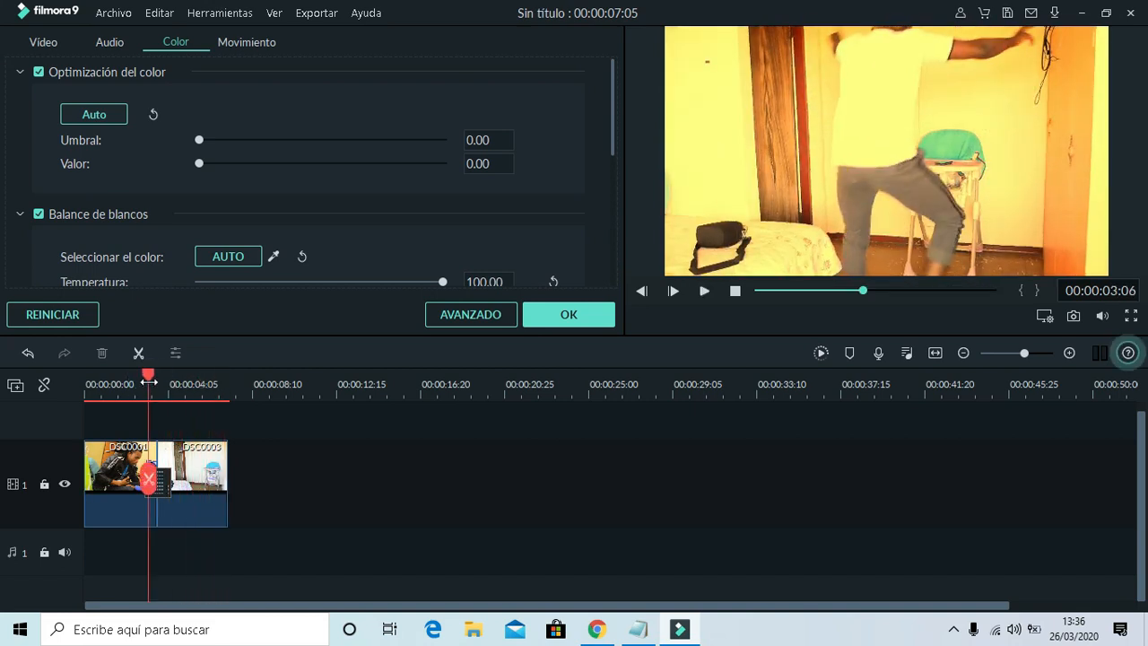
key("space")
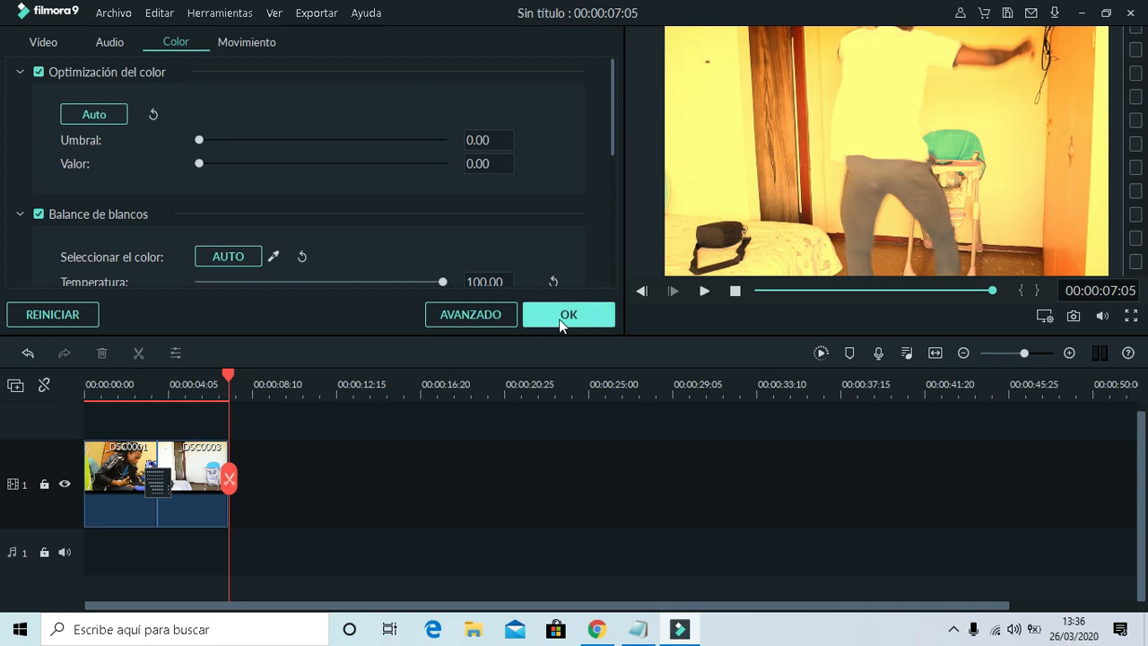
left_click(562, 316)
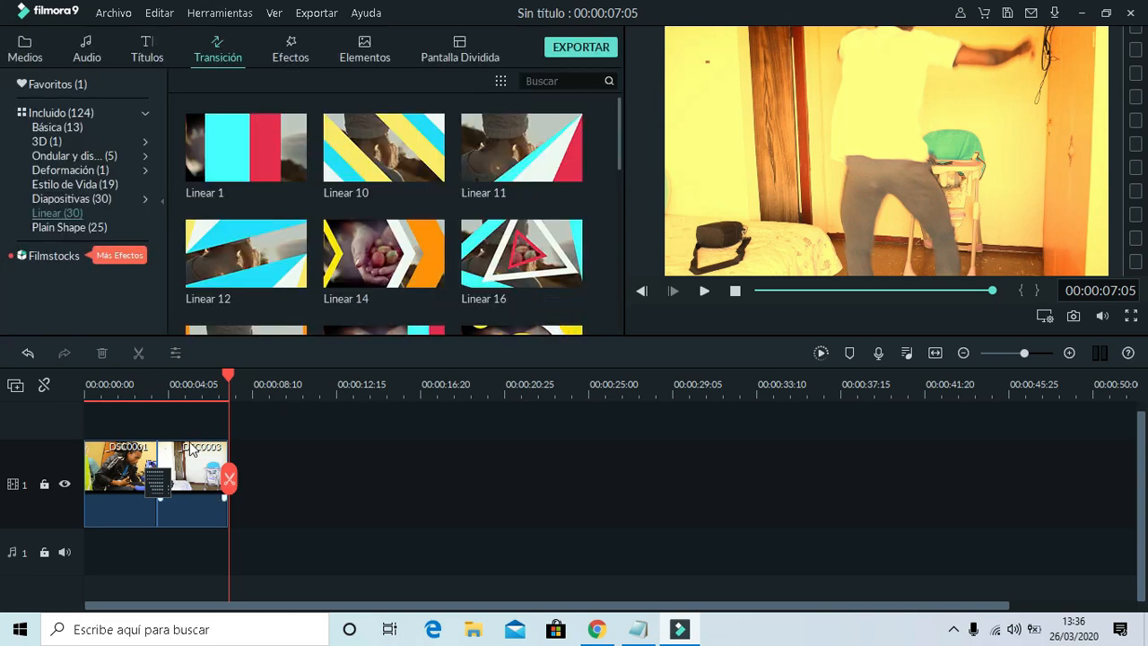
Preview the favorite music tracks Always Dreaming, Light Years - Take Off, Perfect Muse - Lucky Number and Simha The Man
left_click(89, 55)
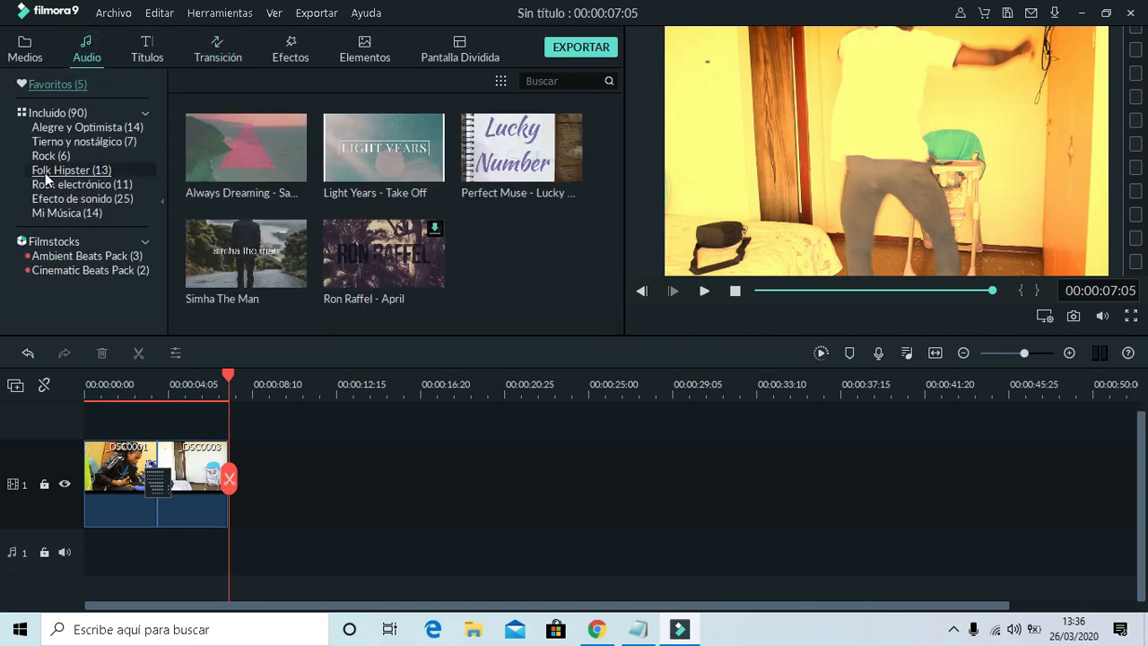
double_click(227, 167)
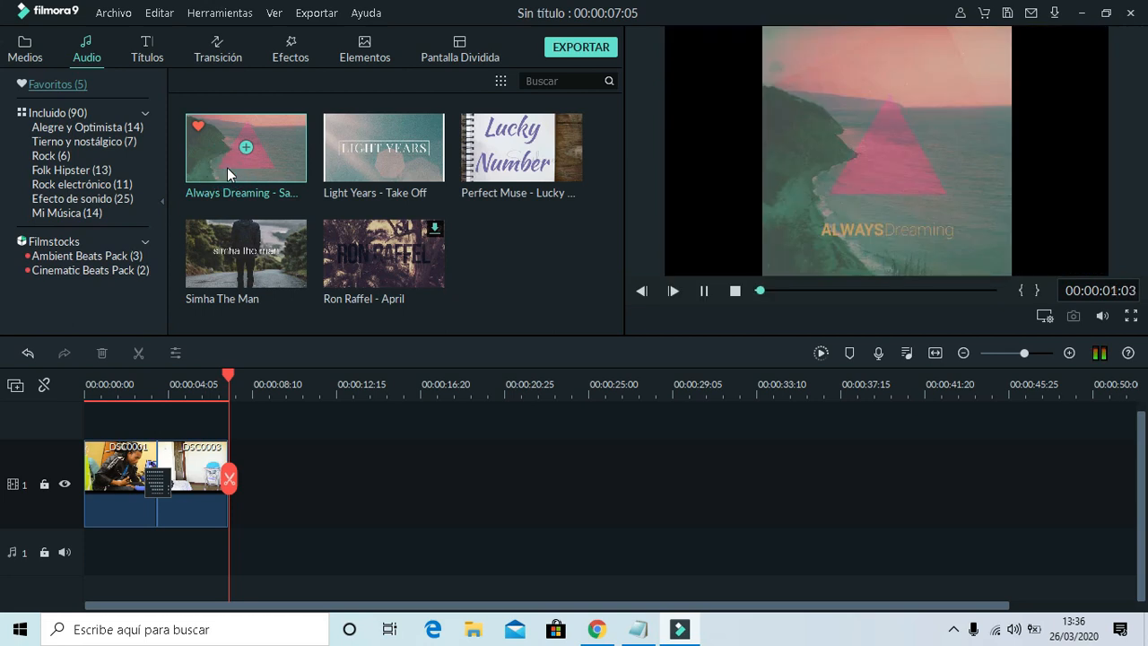
key("space")
double_click(408, 159)
double_click(489, 169)
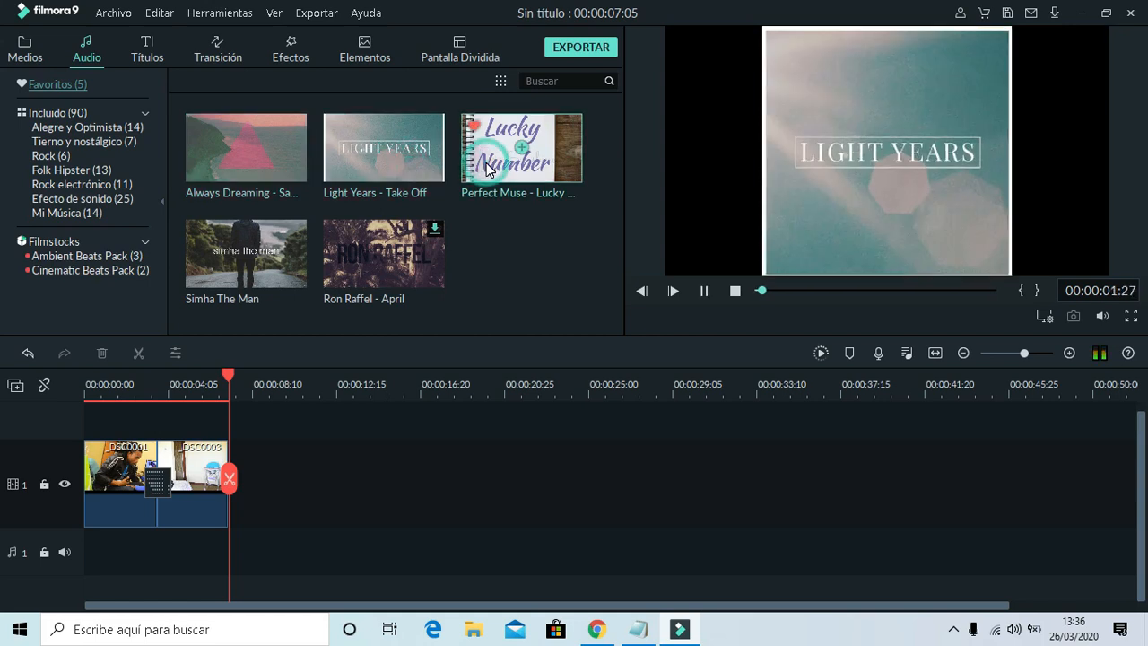
double_click(287, 265)
Preview the AmbientTimelapse track from the Mi Música collection, stopping it after a few seconds
left_click(68, 213)
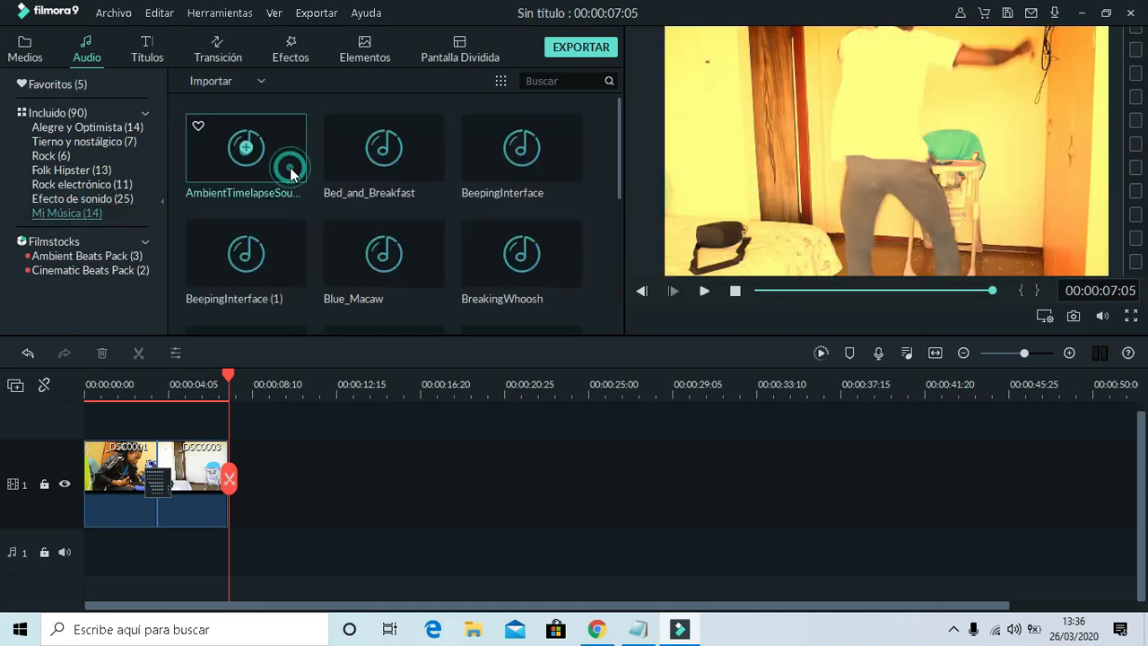
left_click(289, 167)
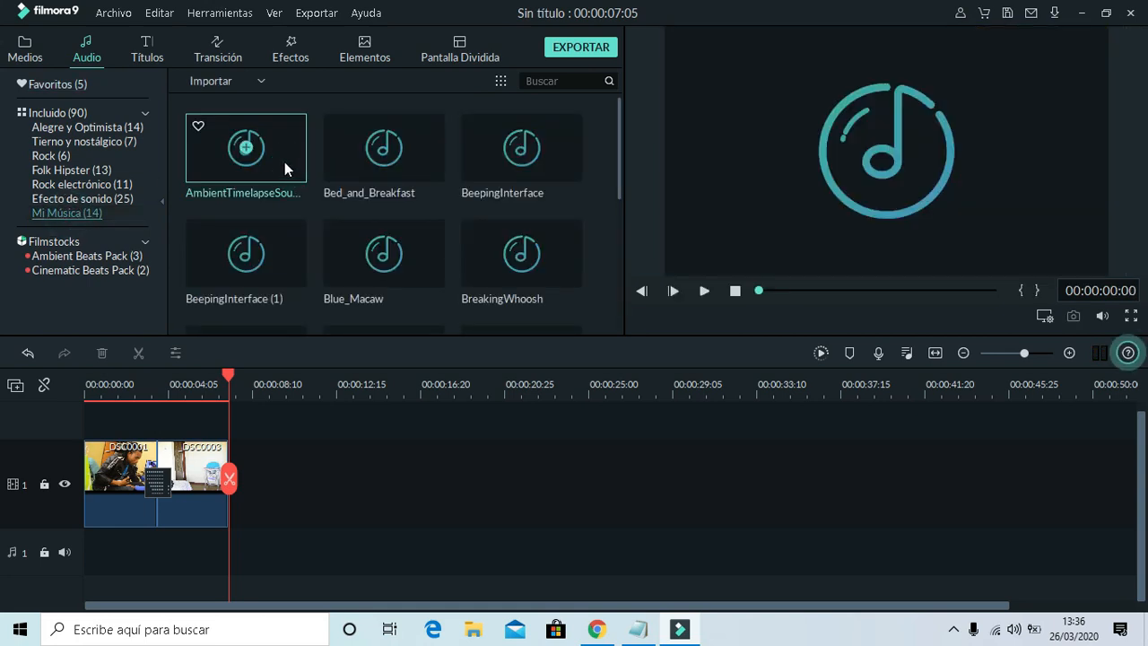
double_click(284, 162)
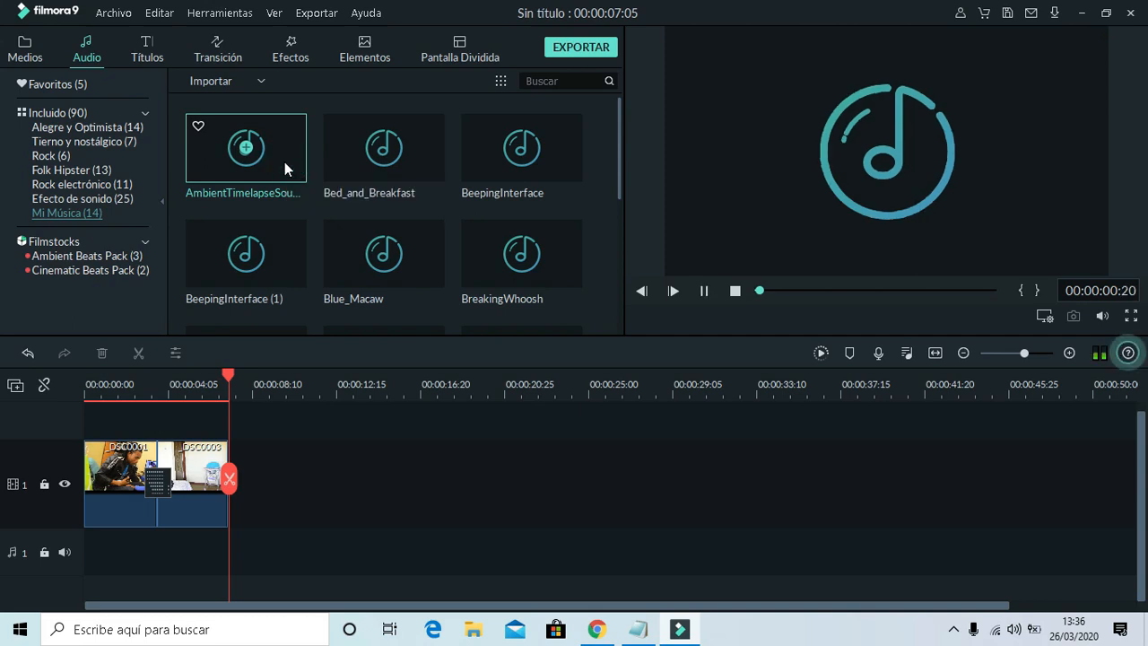
left_click(285, 164)
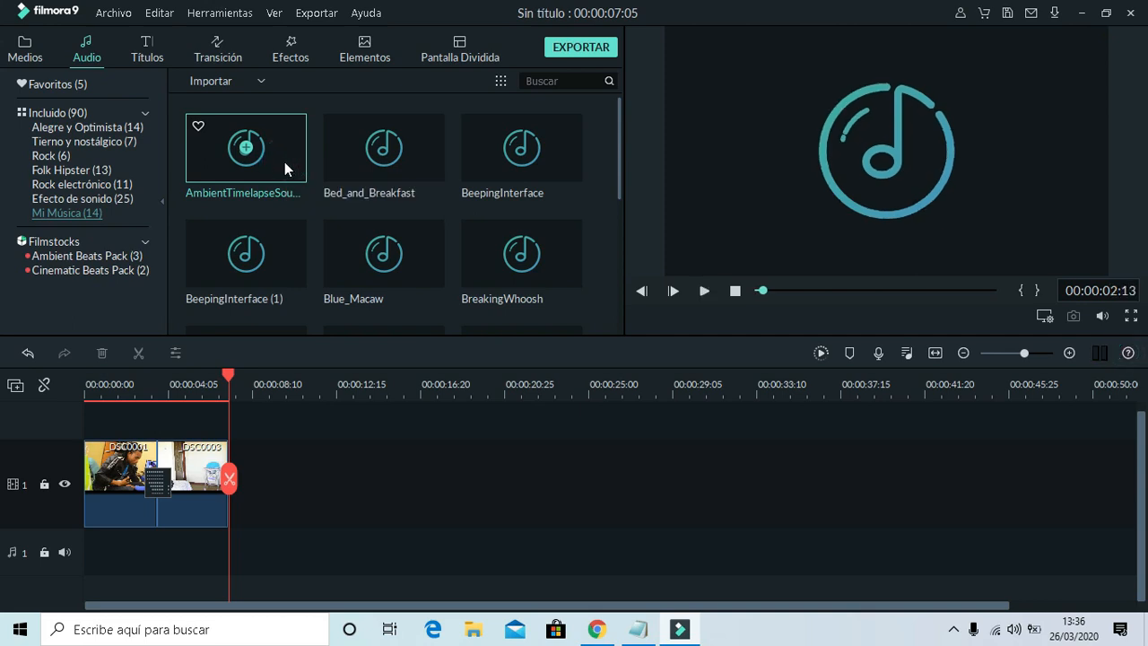
Preview the sound effects Bip-Bip, Bocina, Bomba atómica, Cuerno cinematográfico and Disparo láser from the Efecto de sonido collection
left_click(91, 199)
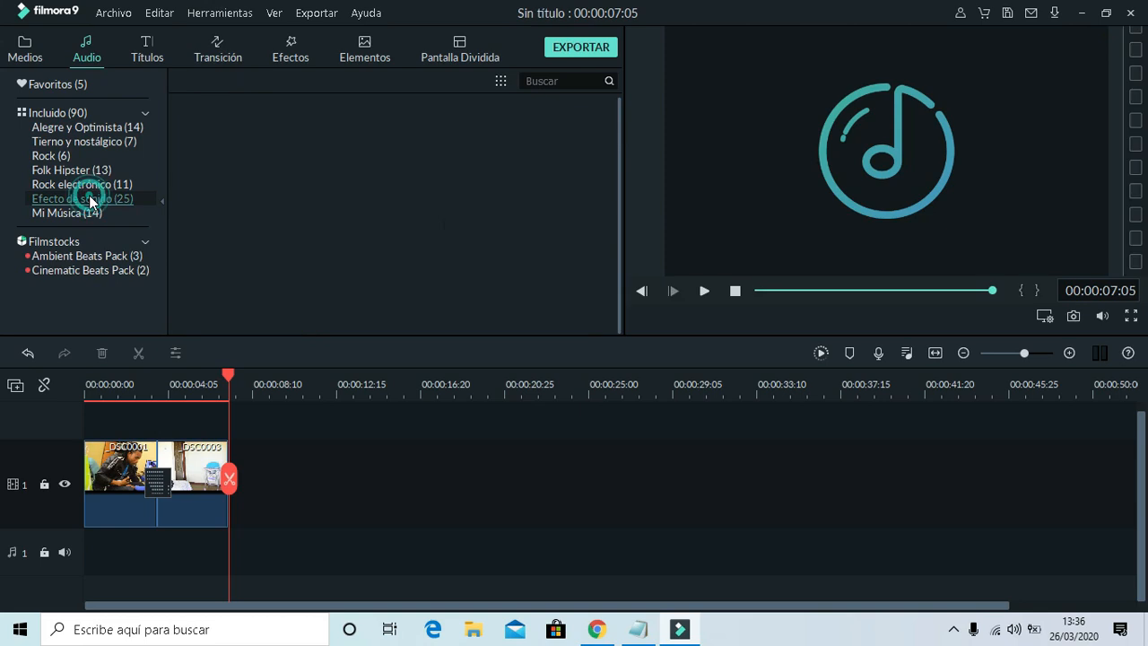
left_click(278, 163)
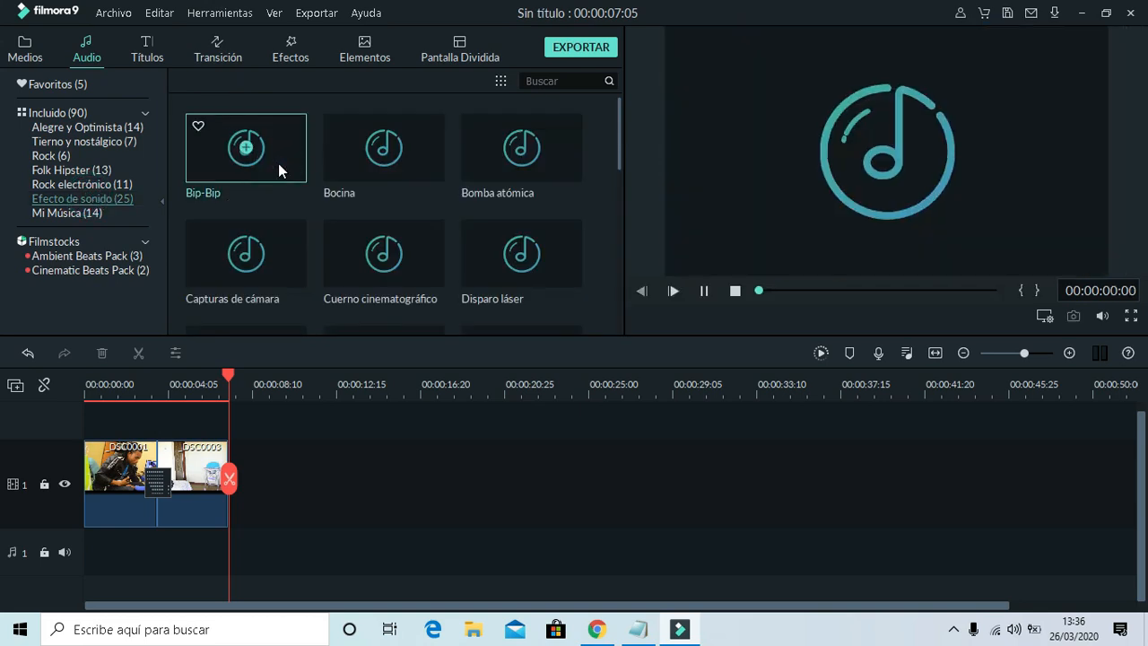
left_click(345, 176)
left_click(467, 167)
left_click(343, 262)
left_click(471, 264)
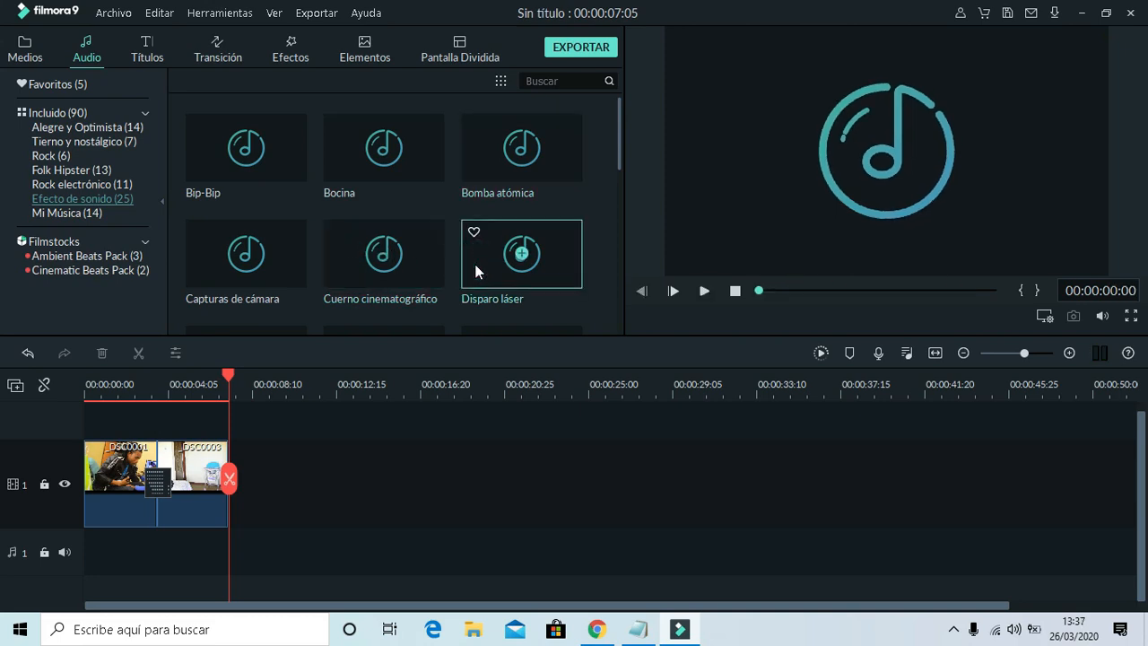
Preview the Always Dreaming and Manos Mars tracks from the Rock electrónico collection, stopping the second one
left_click(33, 186)
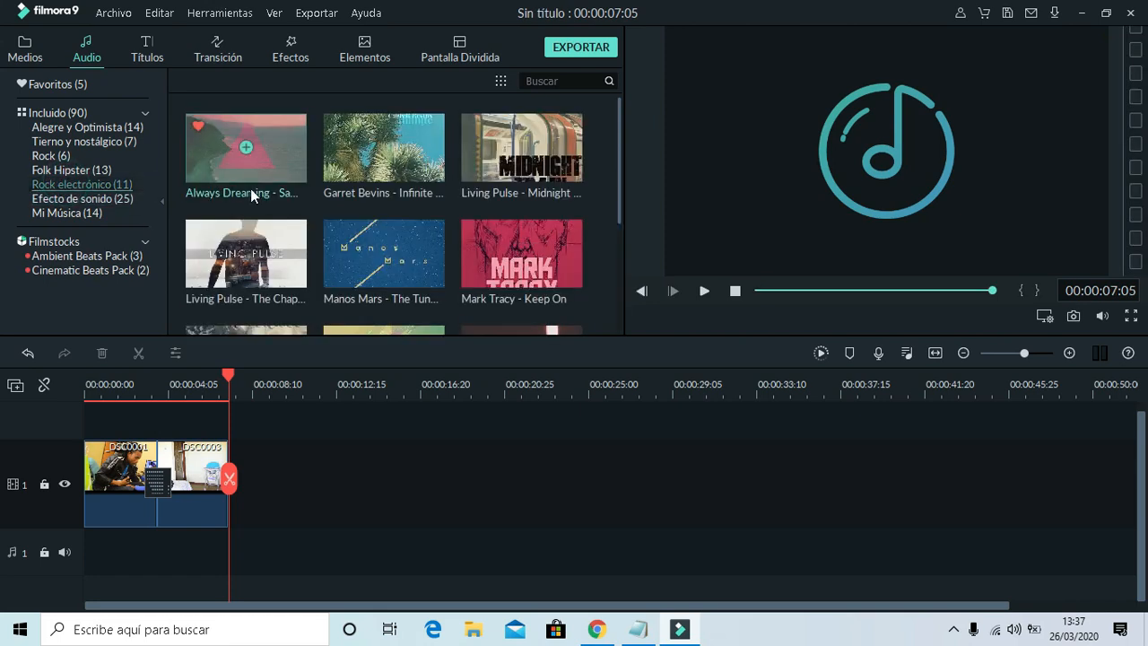
left_click(286, 162)
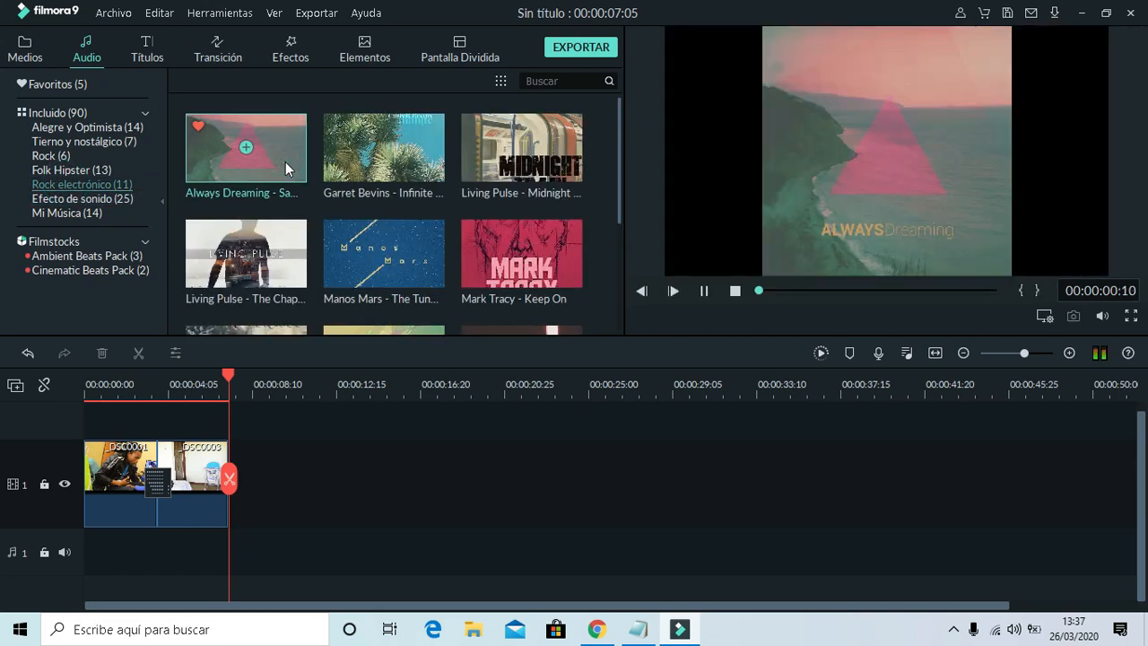
left_click(360, 250)
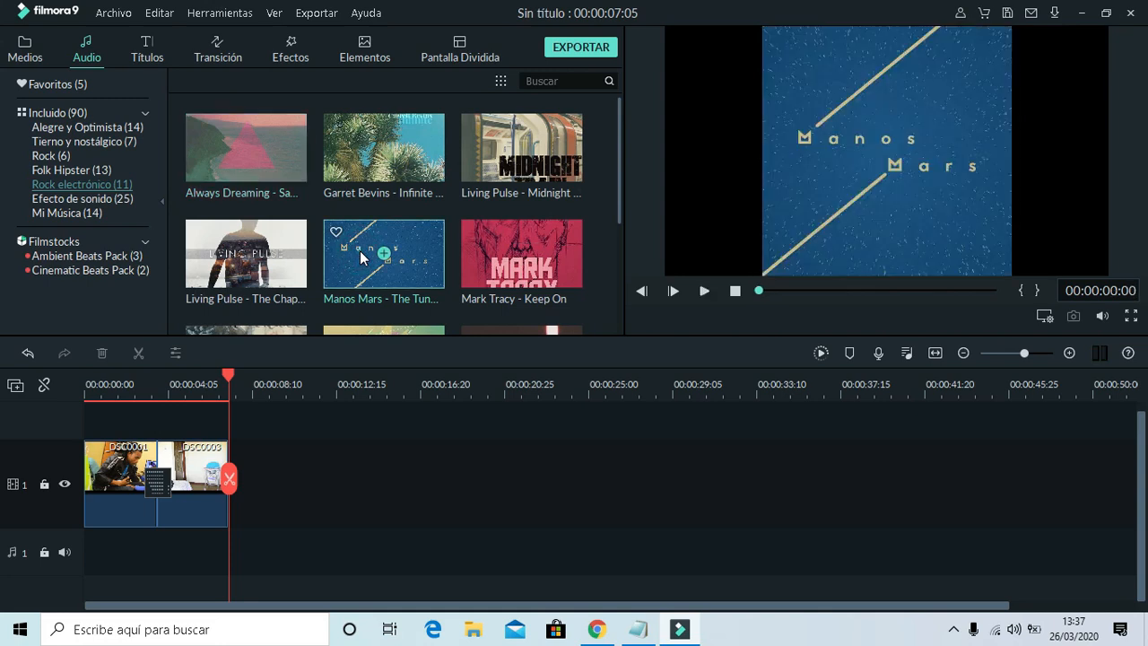
left_click(360, 250)
Place the Always Dreaming - Same Town Forever music at the start of audio track 1, below the video clips
mouse_move(287, 159)
left_click_drag(287, 159, 92, 554)
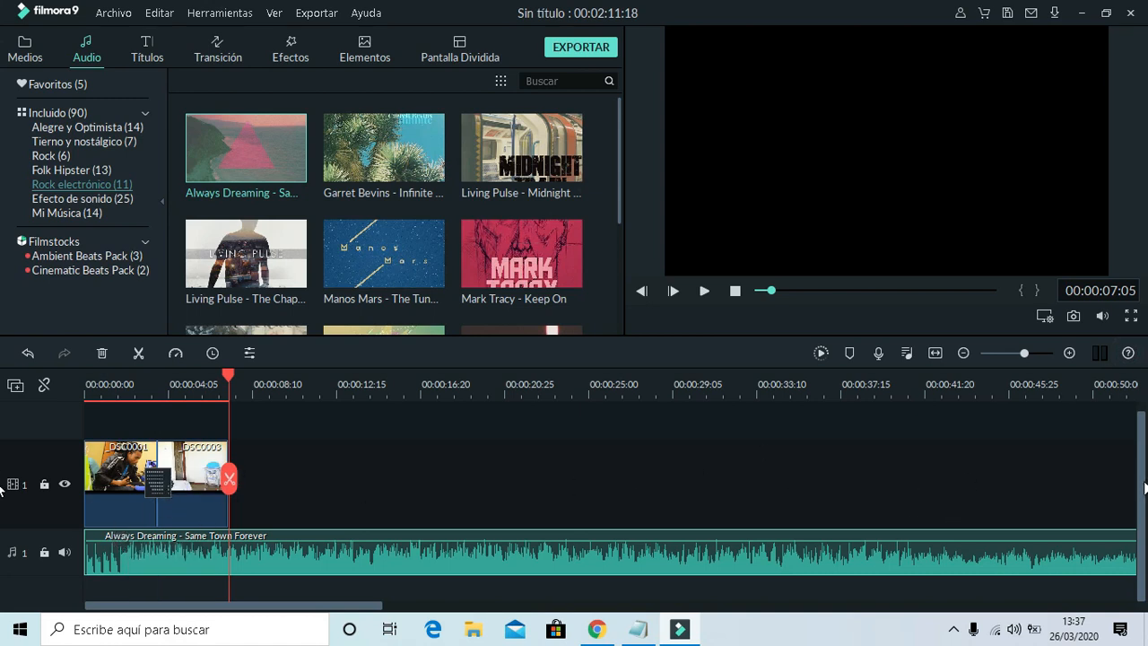
scroll(1145, 487, "up", 1)
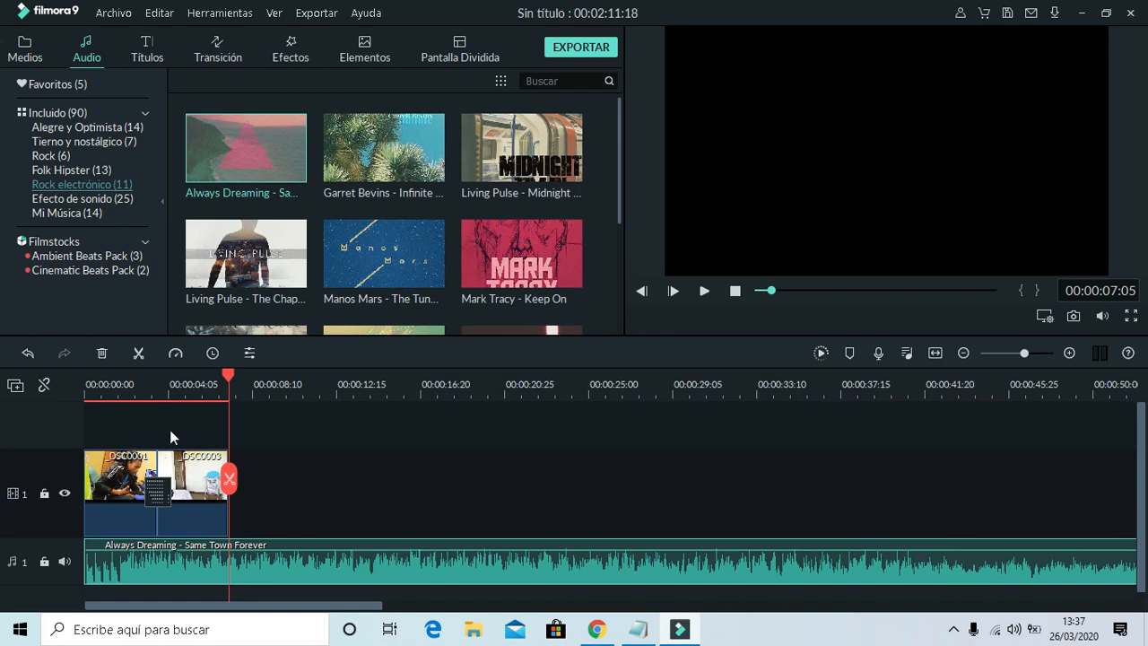
mouse_move(137, 572)
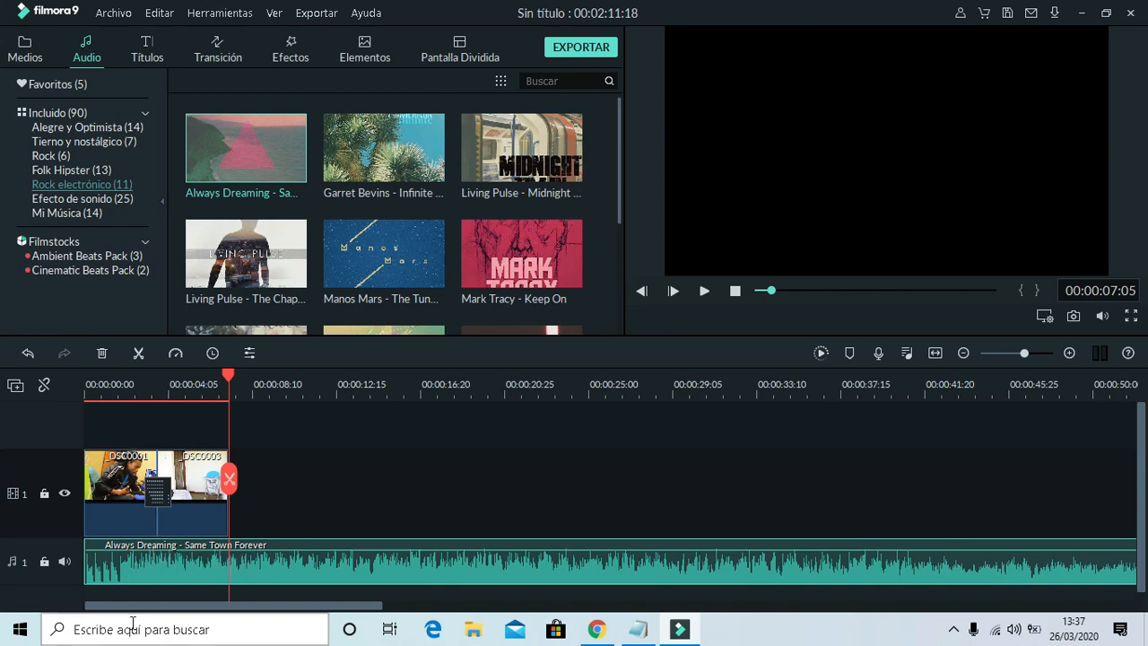
Add one extra video track and one extra audio track to the timeline
left_click(14, 391)
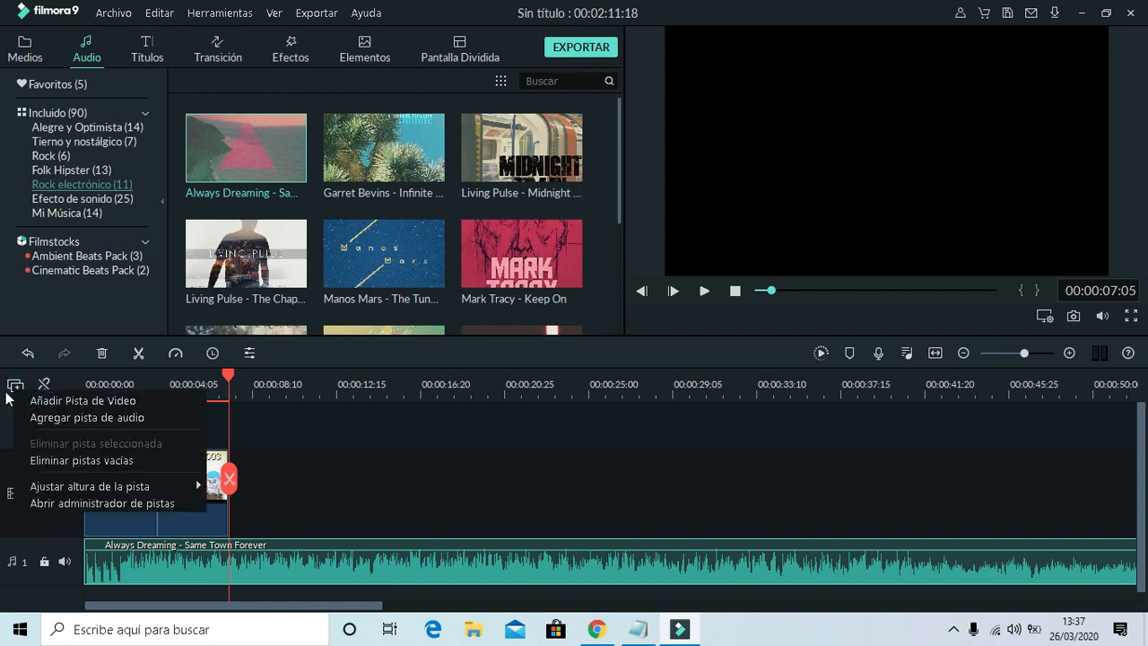
left_click(13, 391)
left_click(18, 385)
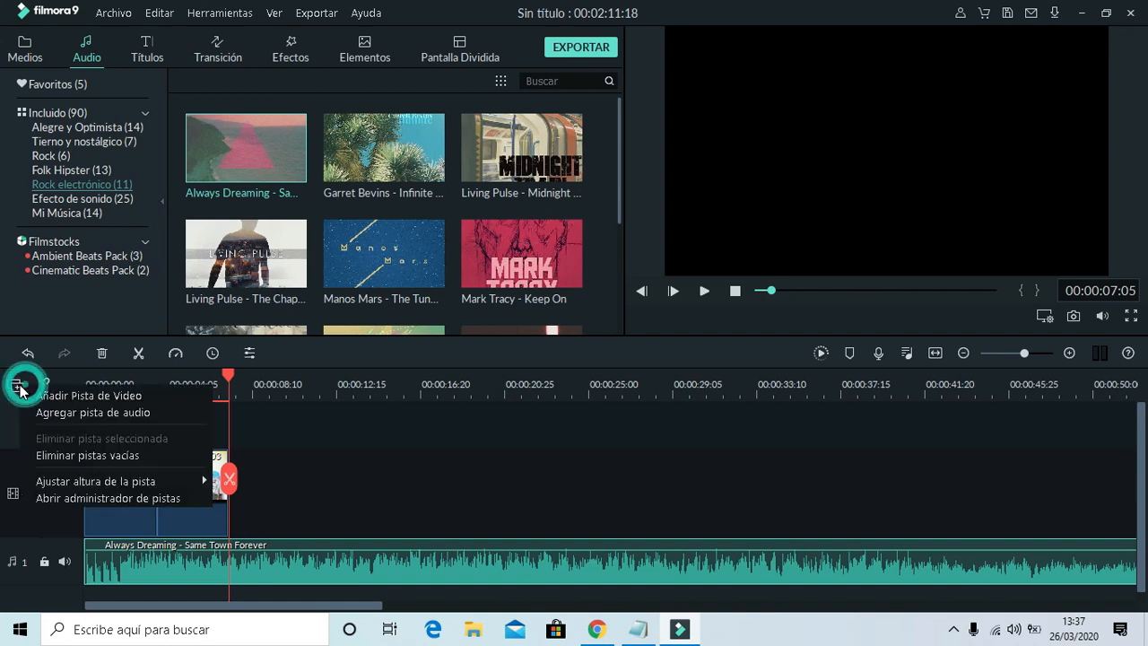
left_click(108, 399)
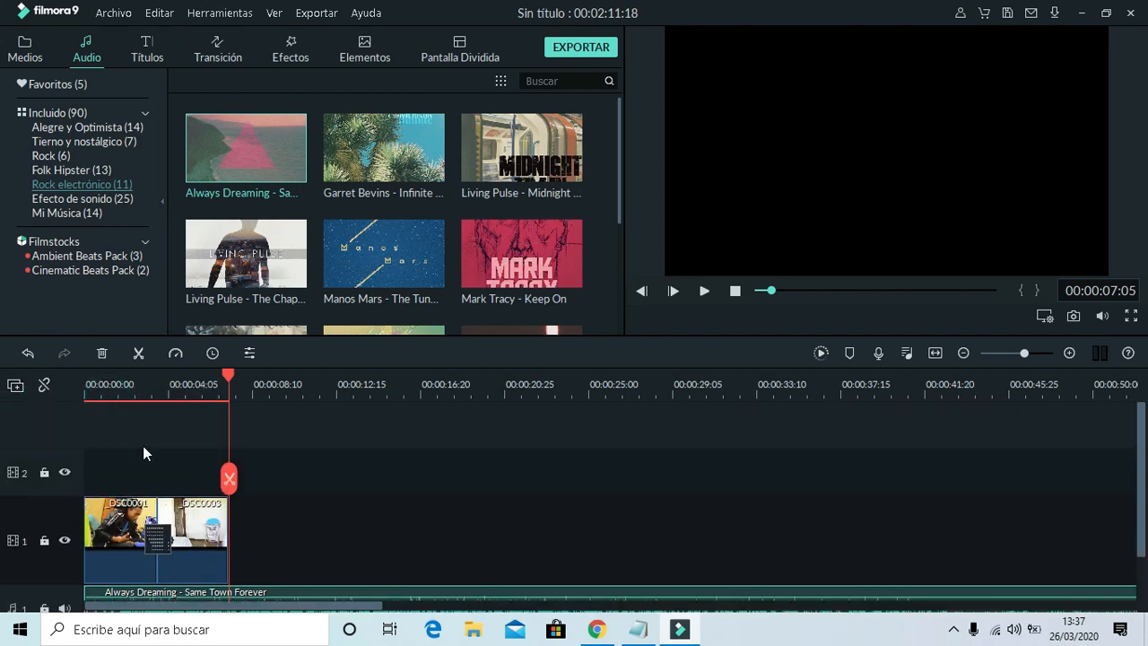
left_click(16, 385)
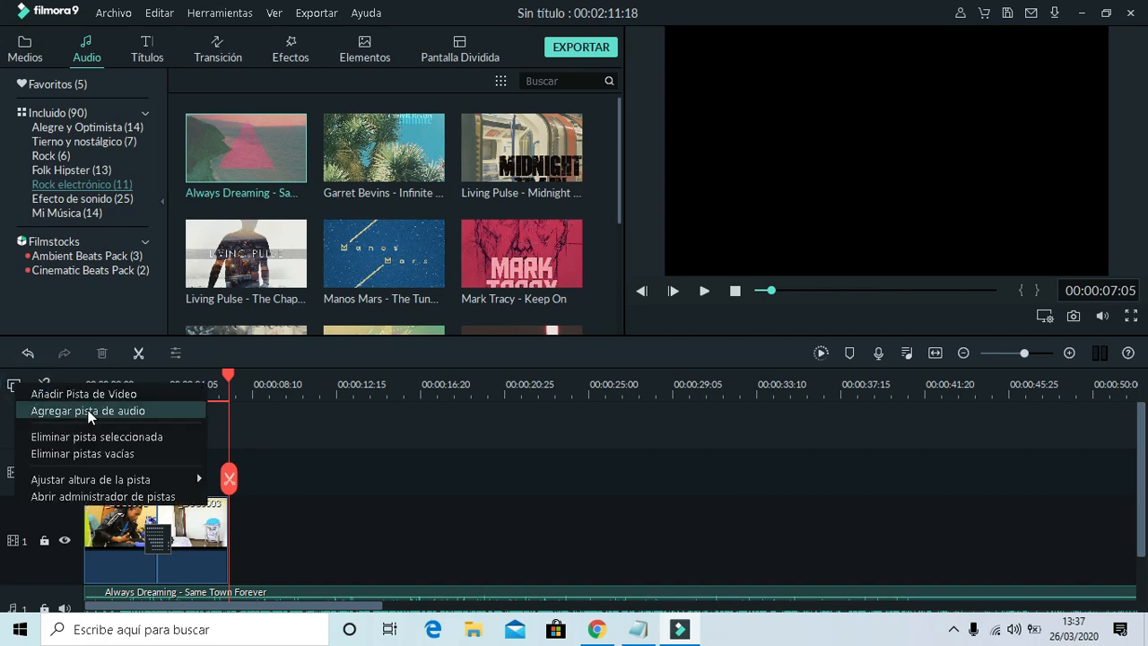
left_click(88, 410)
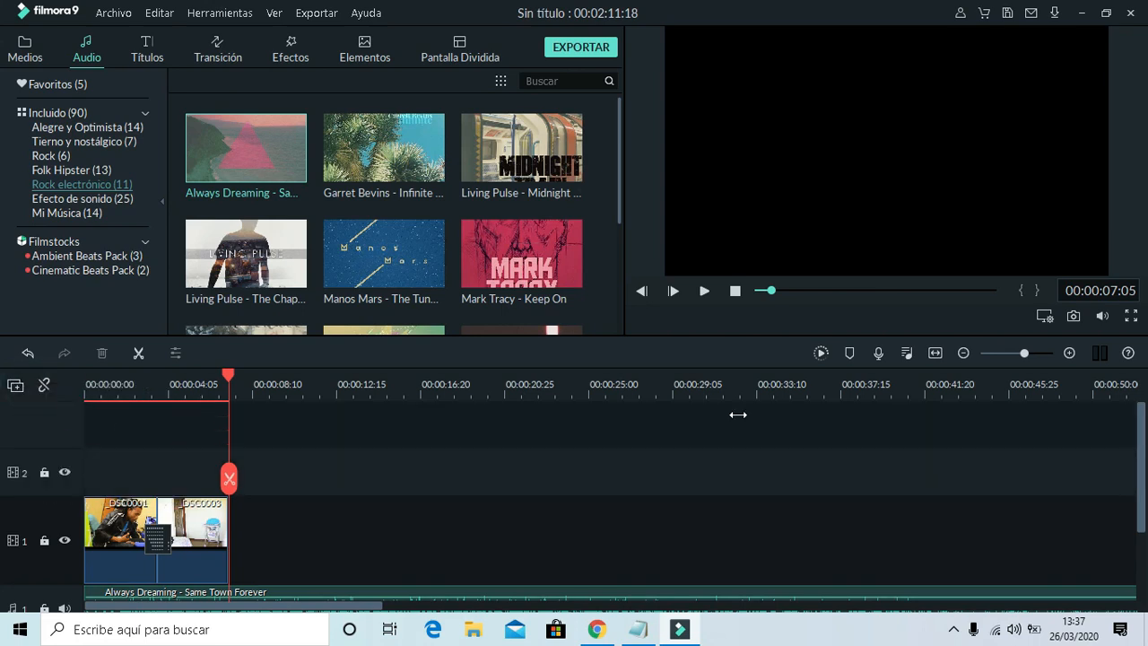
scroll(1140, 475, "down", 3)
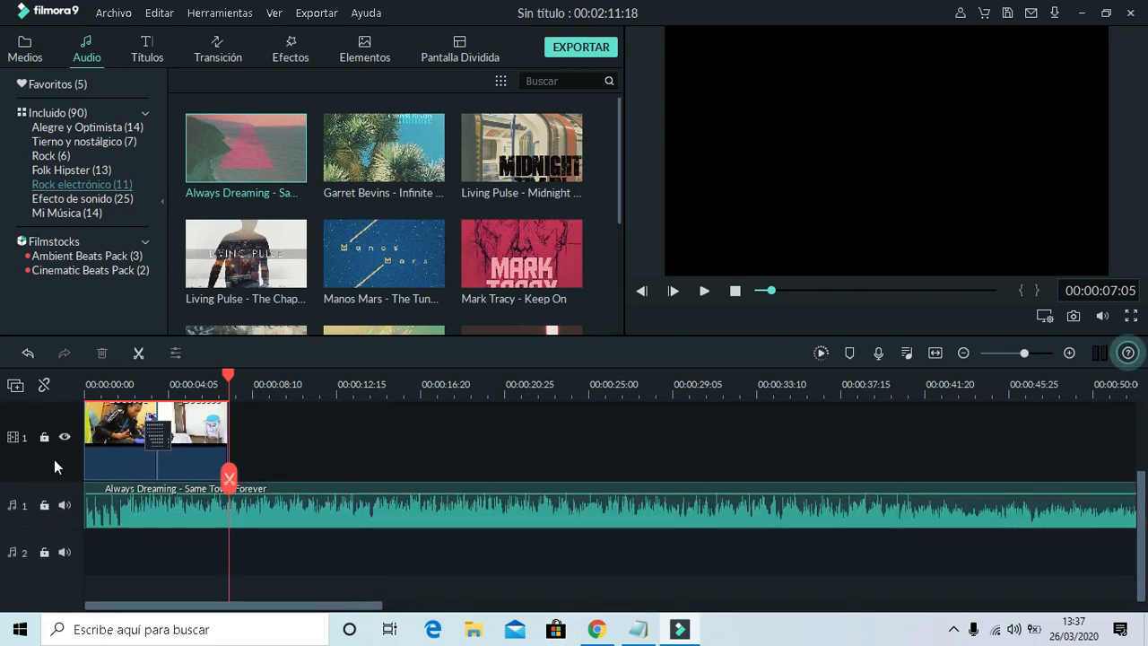
Play the timeline from the beginning to hear the music with the video, pausing after a few seconds
left_click(85, 384)
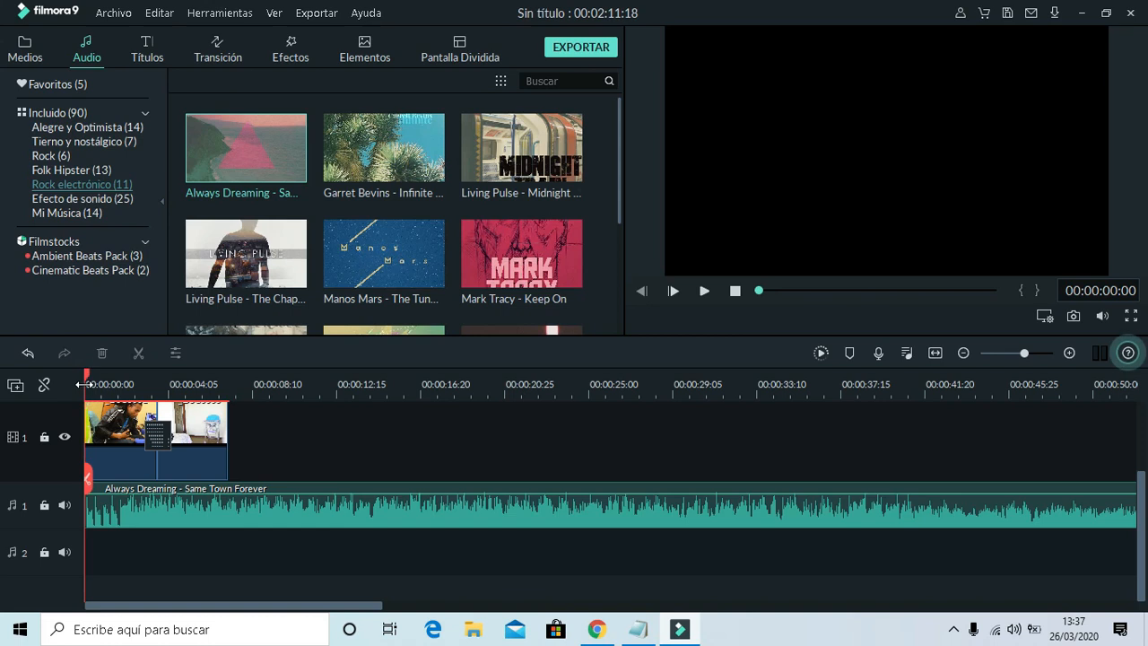
key("space")
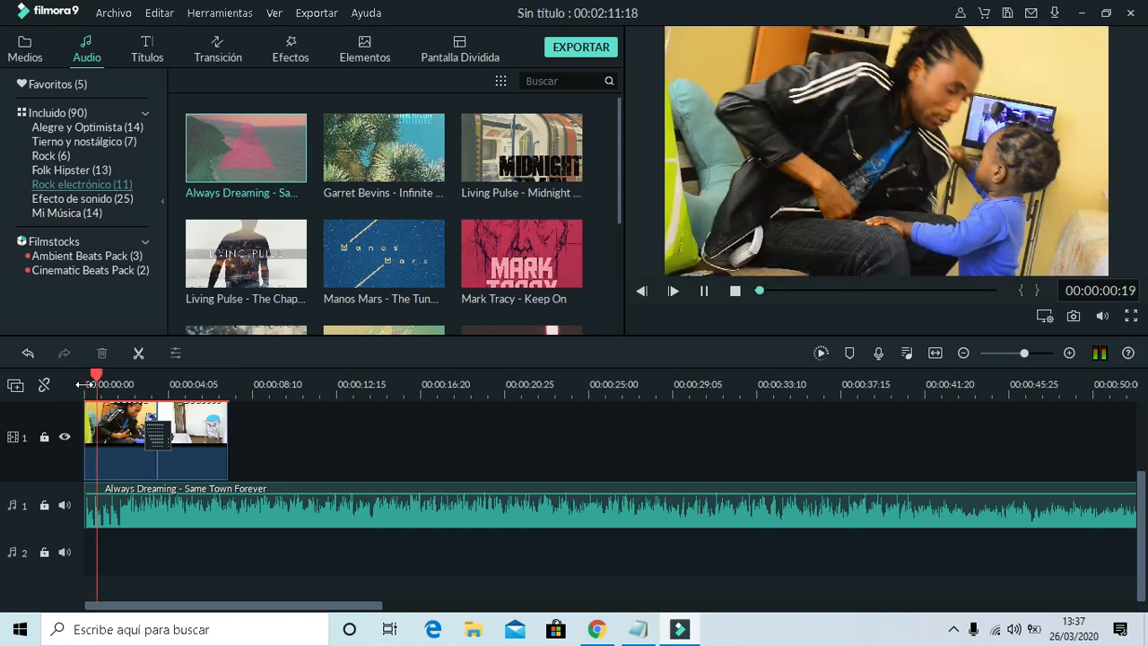
key("space")
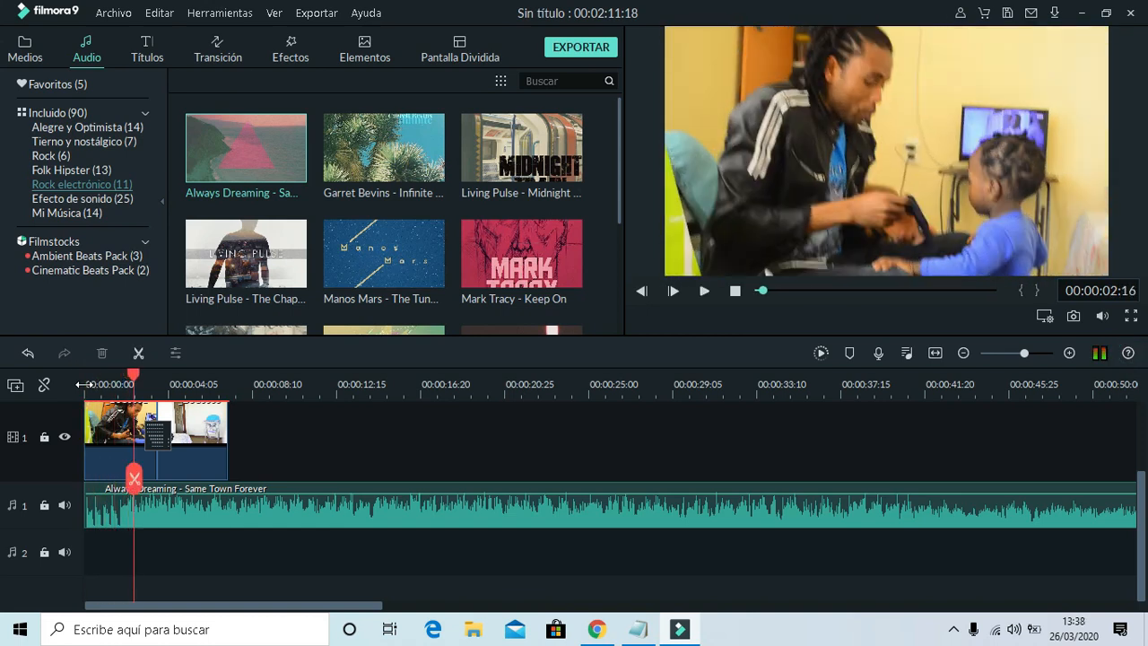
Split the music at 00:00:07:02, where the _DSC0003 clip ends, and delete the part after the cut
left_click(226, 395)
left_click(226, 478)
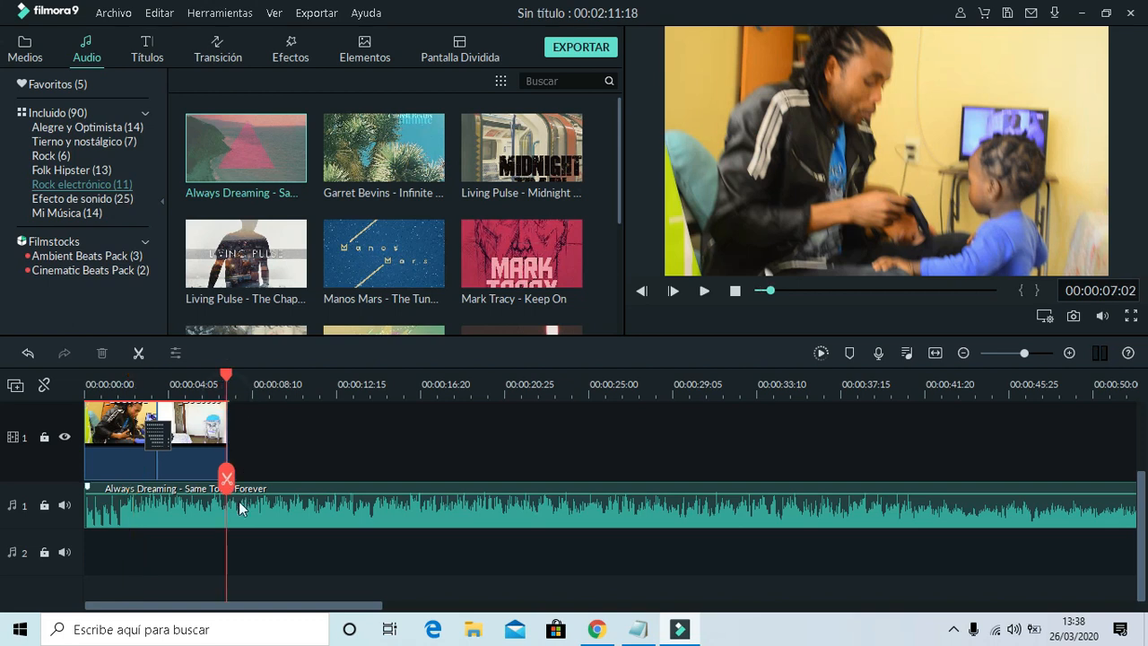
left_click(230, 493)
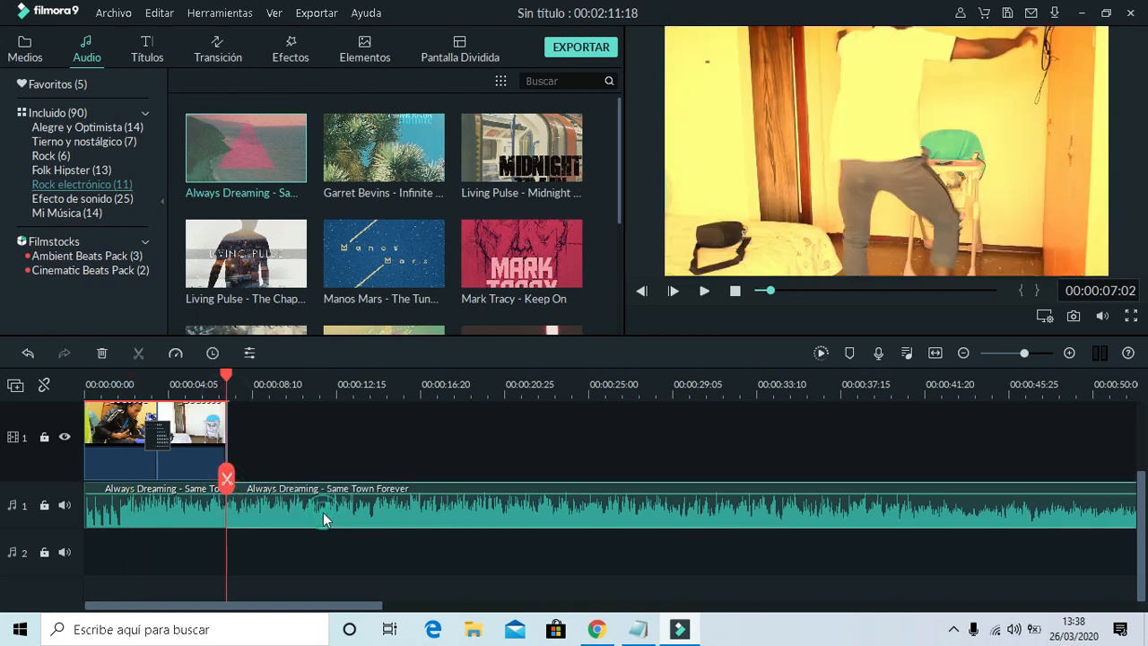
key("Delete")
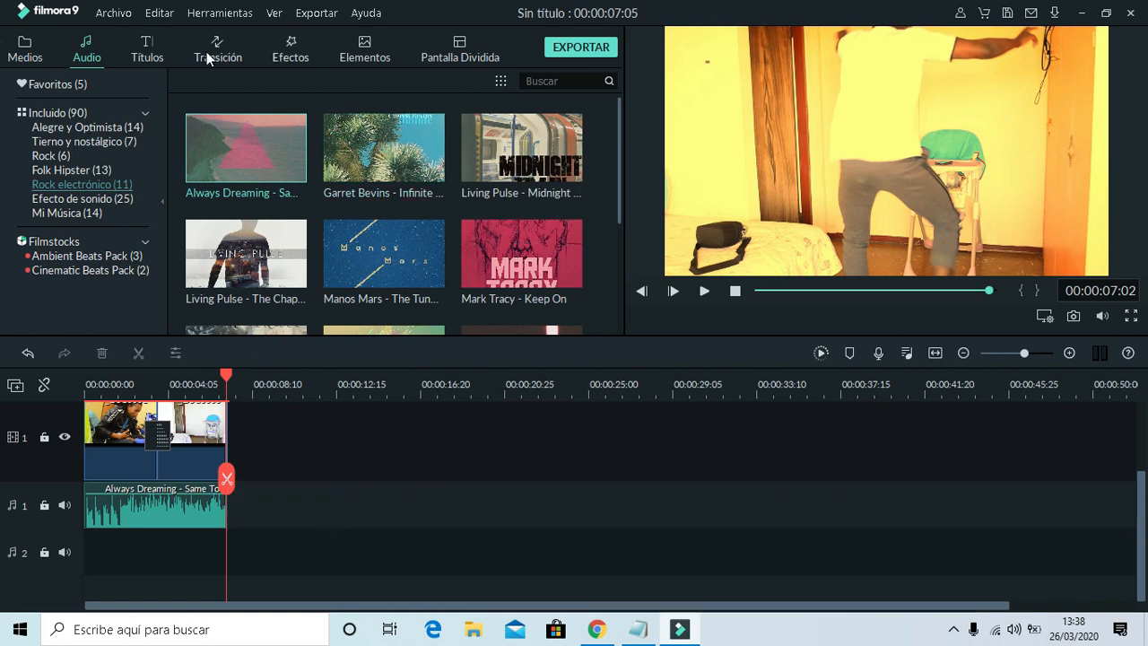
Add the Default Title from the Títulos category at the start of video track 2
left_click(147, 60)
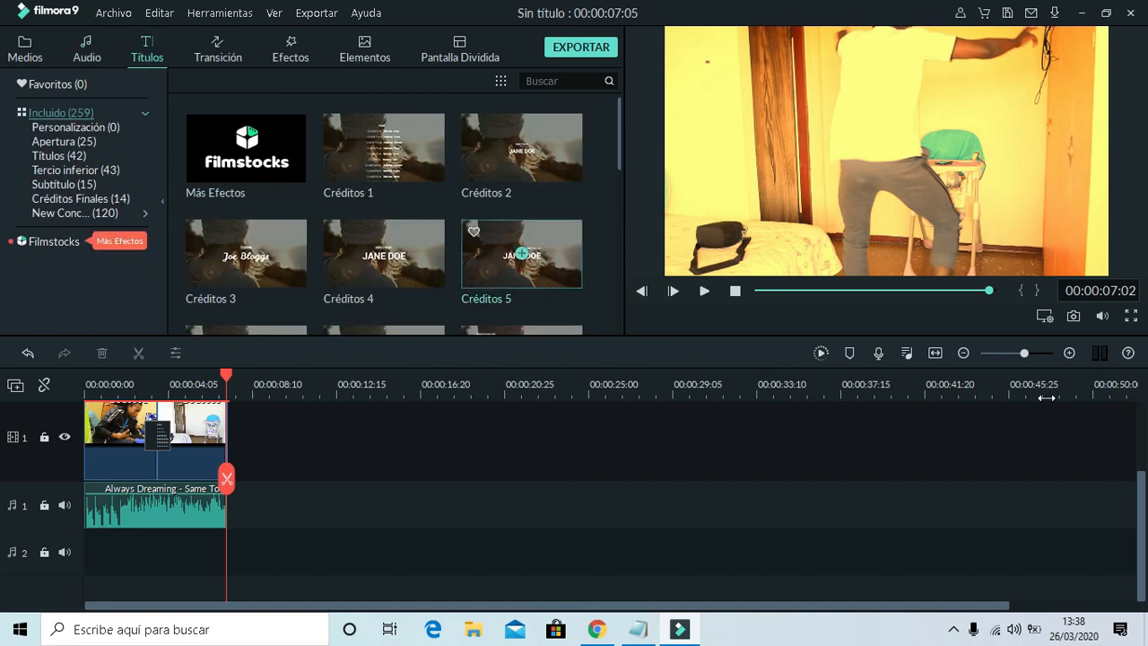
left_click_drag(1142, 505, 1140, 474)
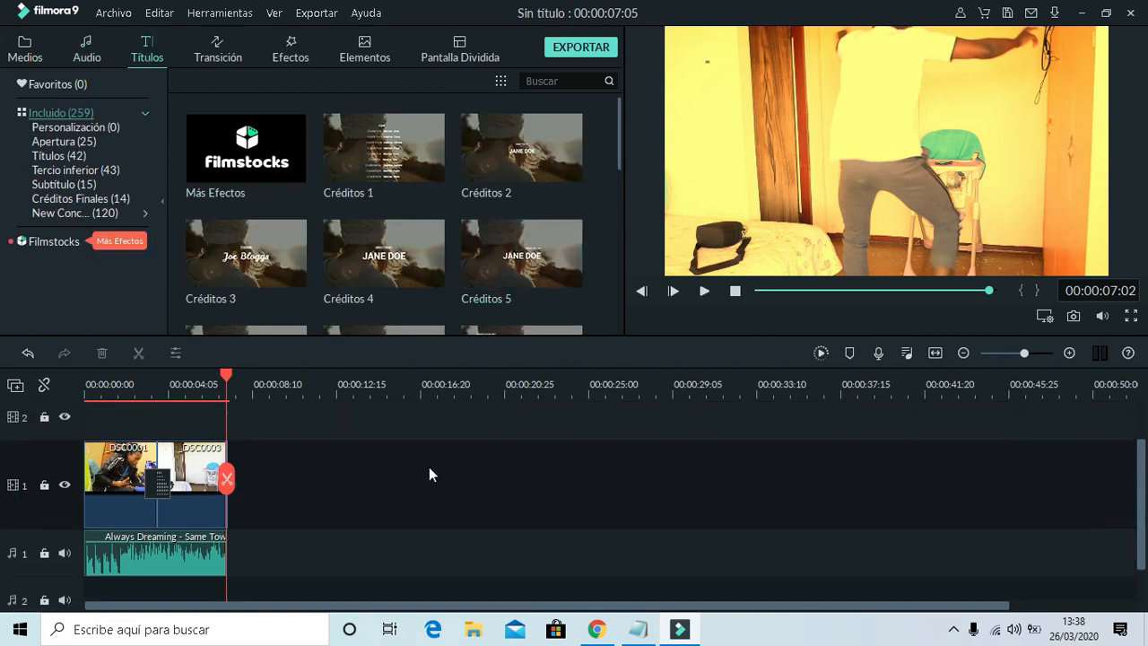
left_click(358, 158)
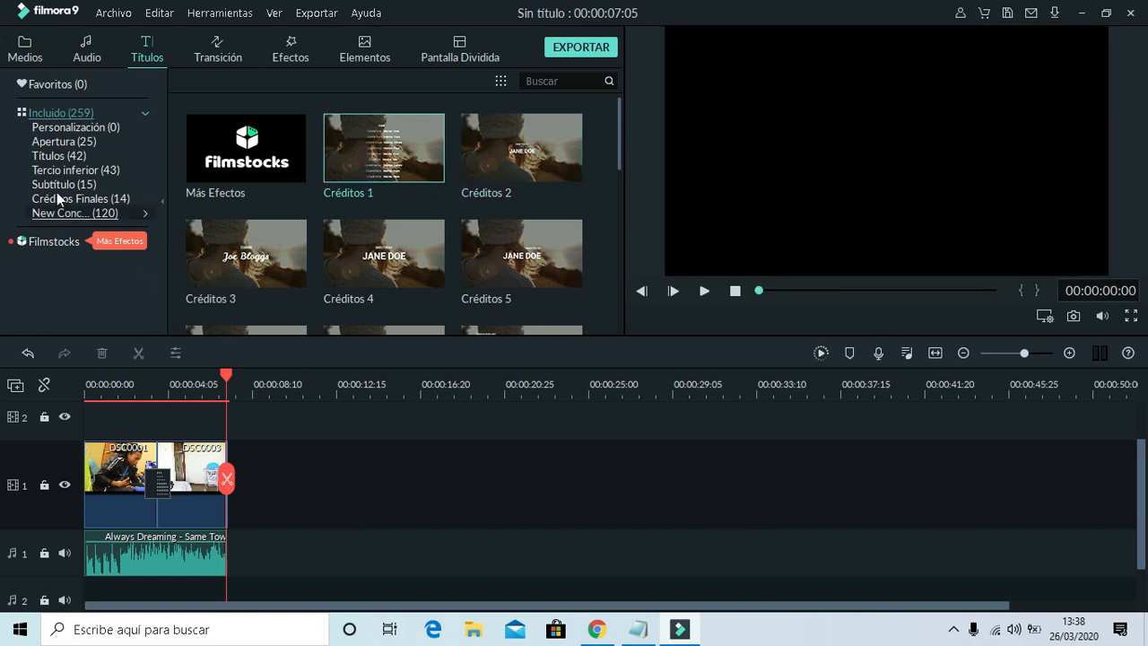
left_click(61, 130)
left_click(63, 144)
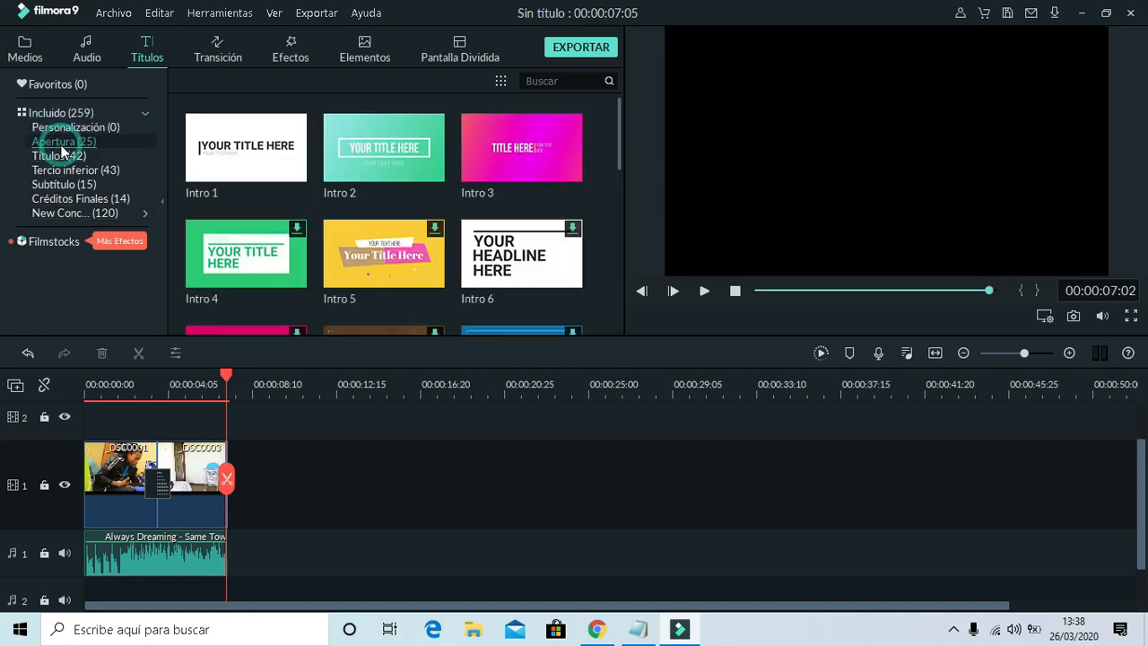
left_click(59, 155)
left_click_drag(278, 169, 81, 419)
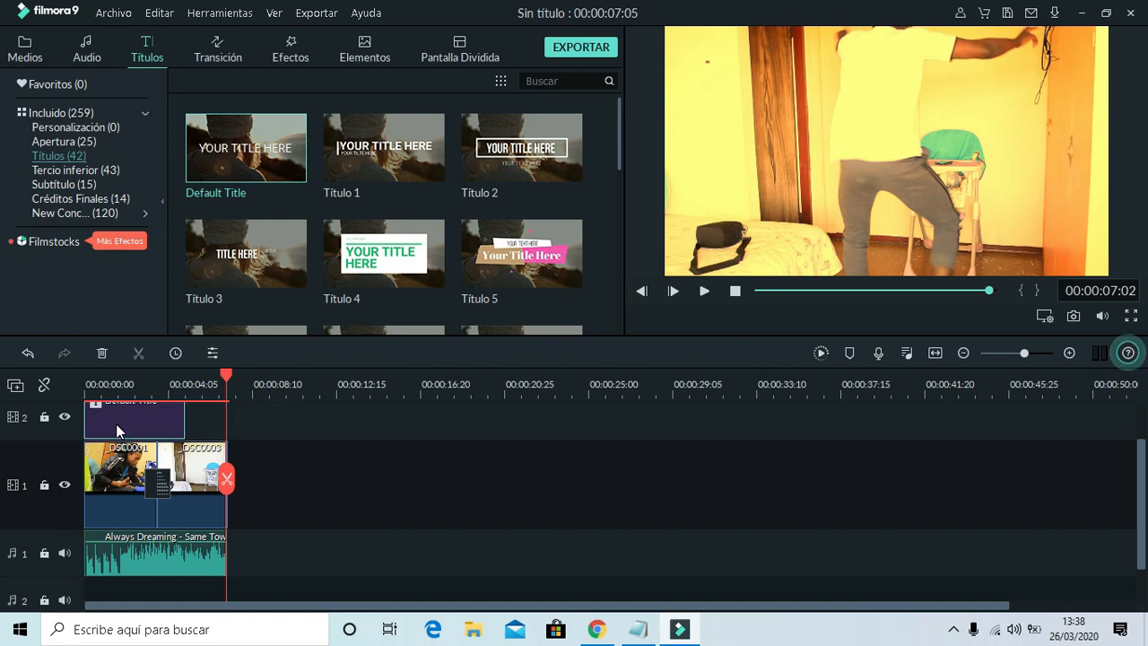
Open the Default Title clip for editing and replace its placeholder text with "abone"
double_click(115, 424)
left_click_drag(391, 154, 271, 150)
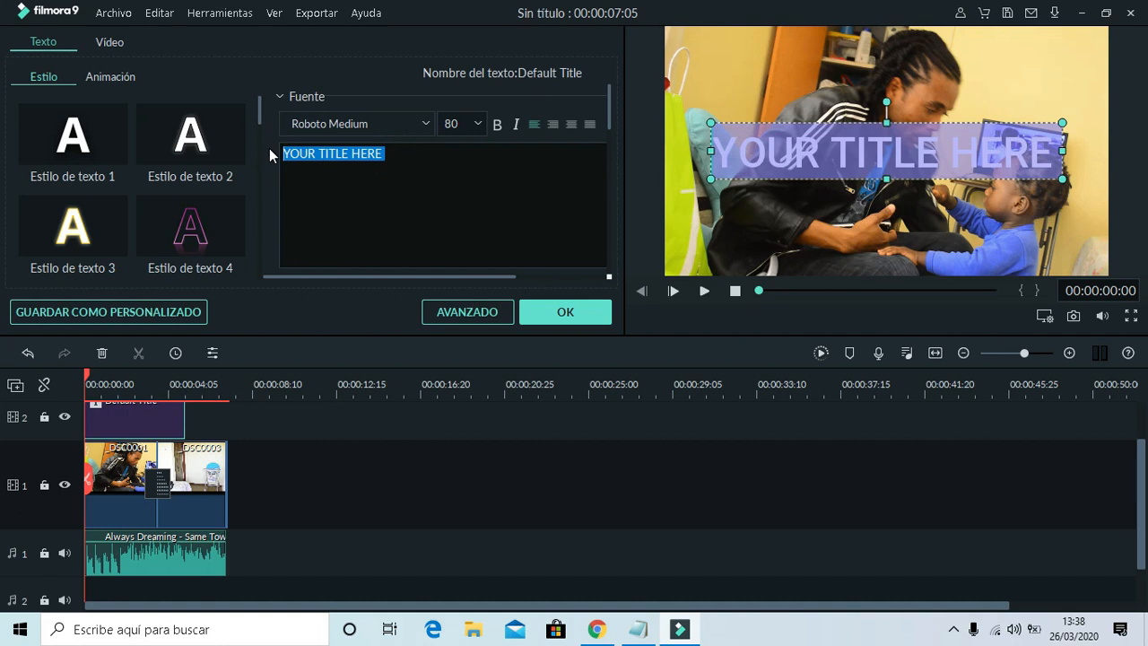
type("nakin")
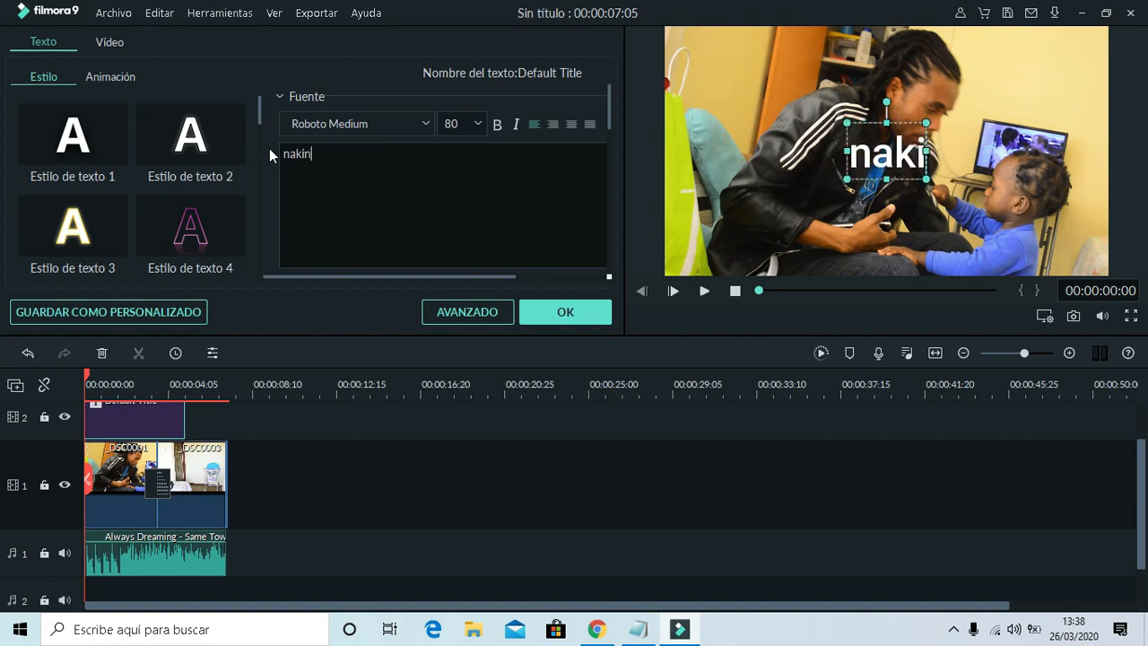
type("g")
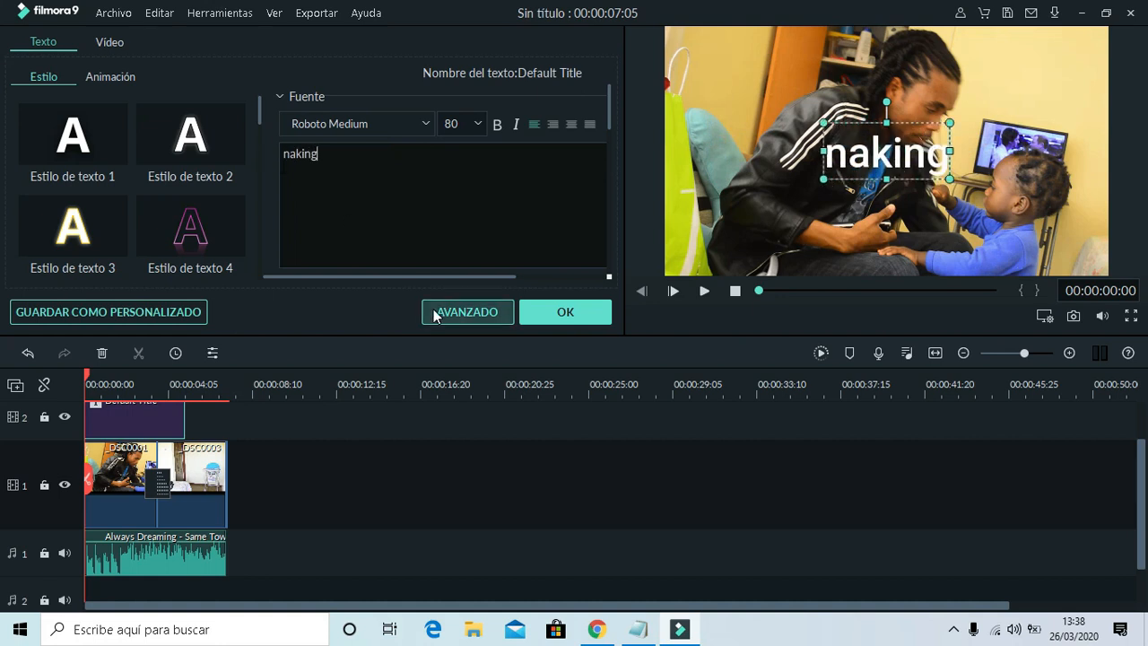
left_click(329, 156)
key("ctrl+a")
key("BackSpace")
type("abone")
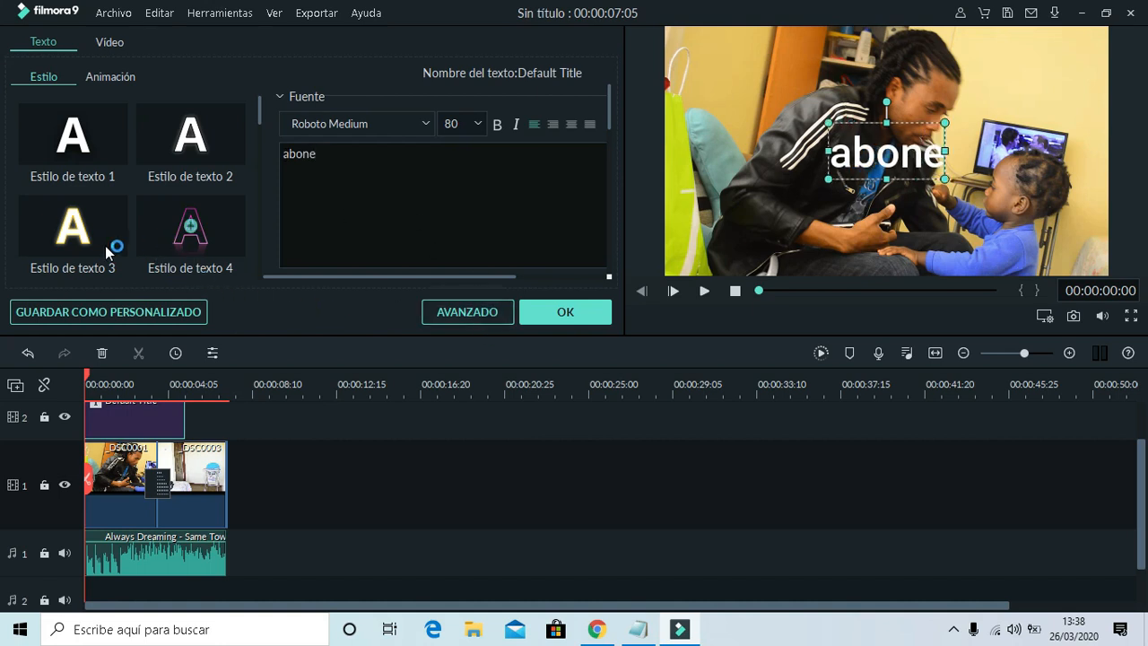
Try the Estilo de texto 3, 4 and 12 presets on the title and settle on Estilo de texto 11
left_click(80, 245)
left_click(188, 227)
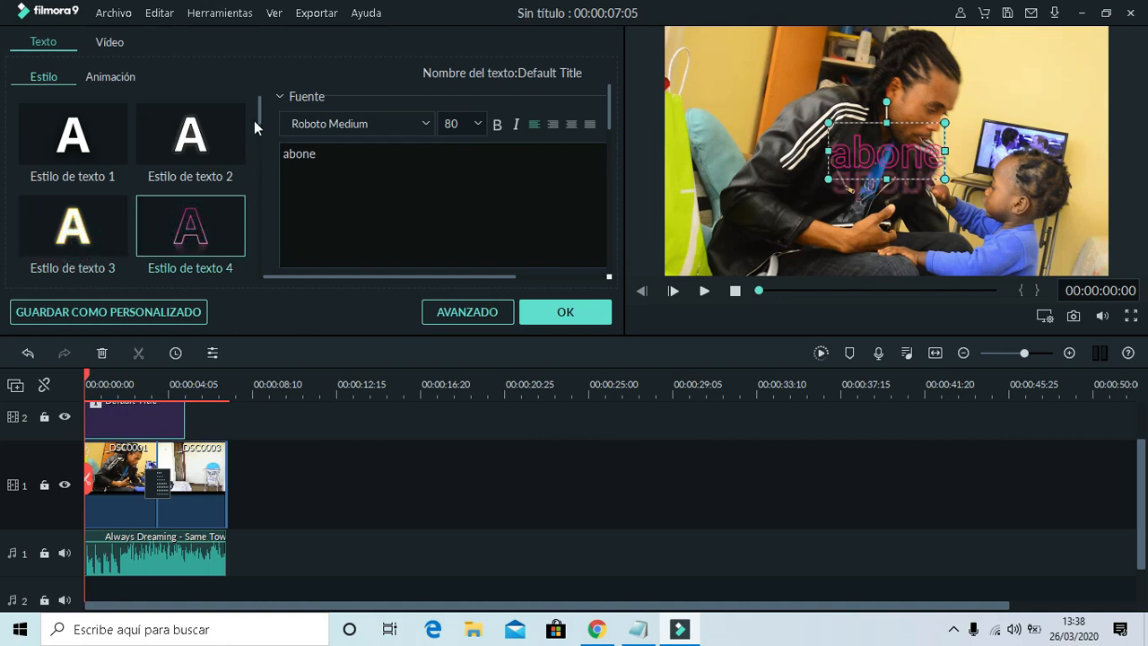
left_click_drag(259, 110, 259, 186)
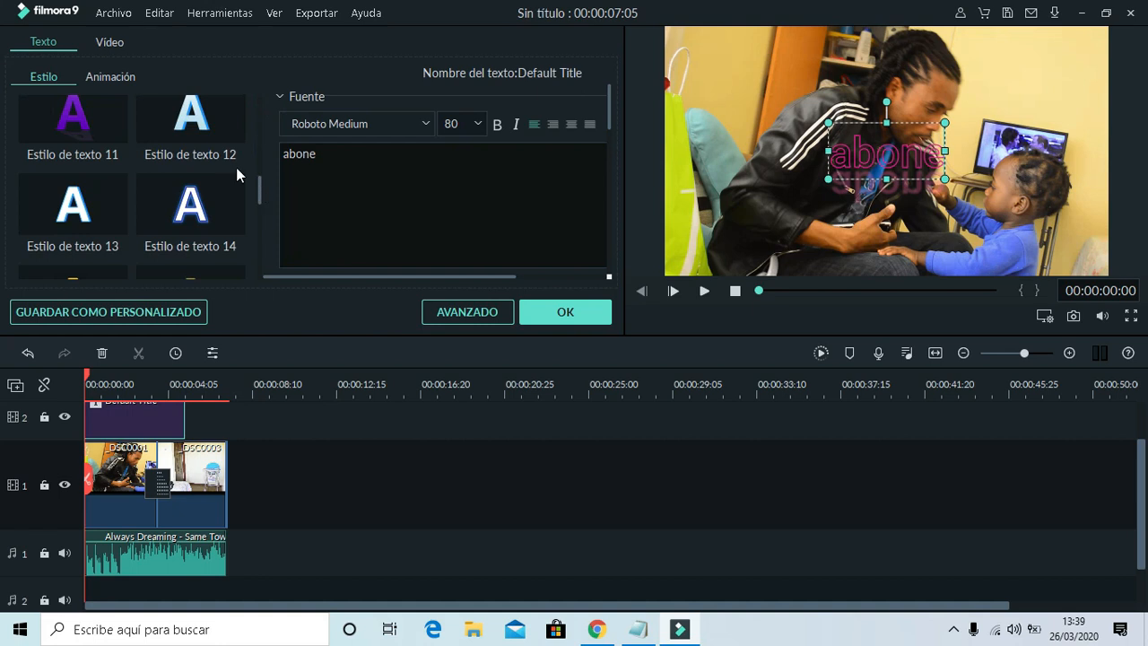
left_click(216, 131)
left_click(34, 123)
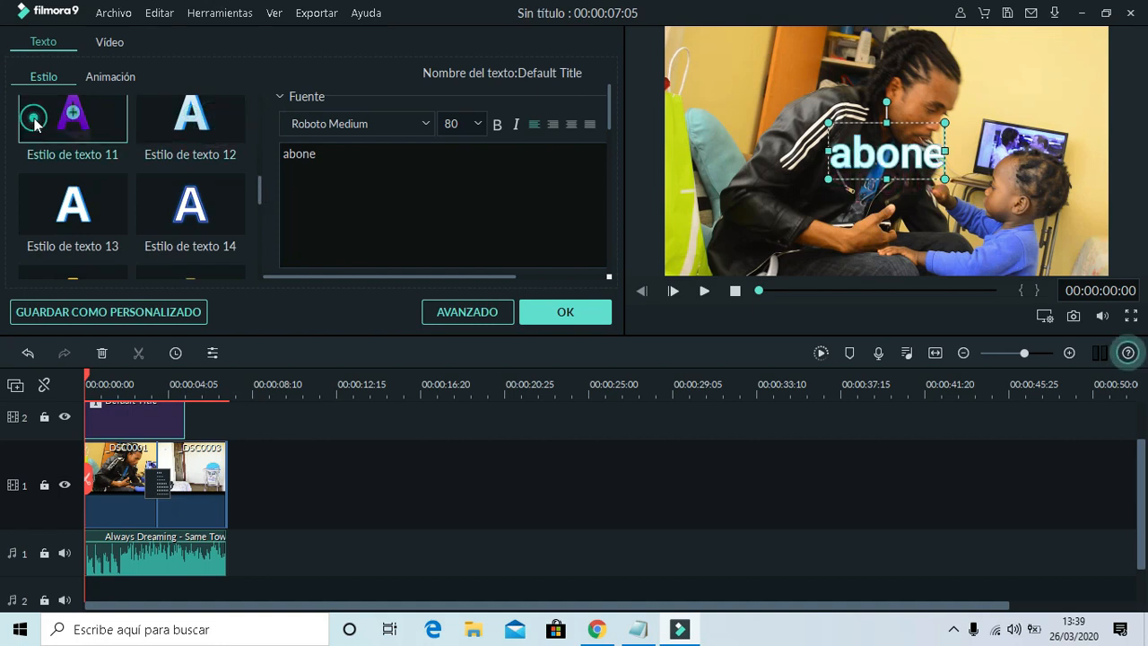
In the advanced text editor, set the title fill's blur to 9 and its angle to 196°, with opacity at 100%
left_click(450, 309)
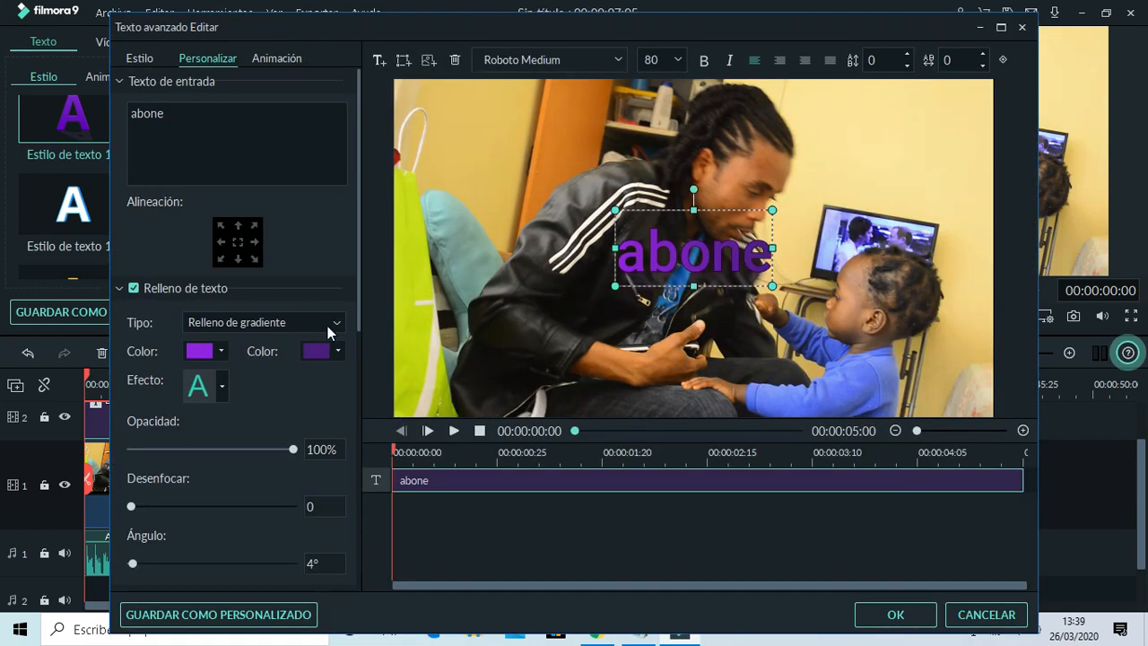
left_click_drag(292, 447, 296, 475)
left_click_drag(130, 506, 206, 510)
left_click_drag(132, 565, 218, 569)
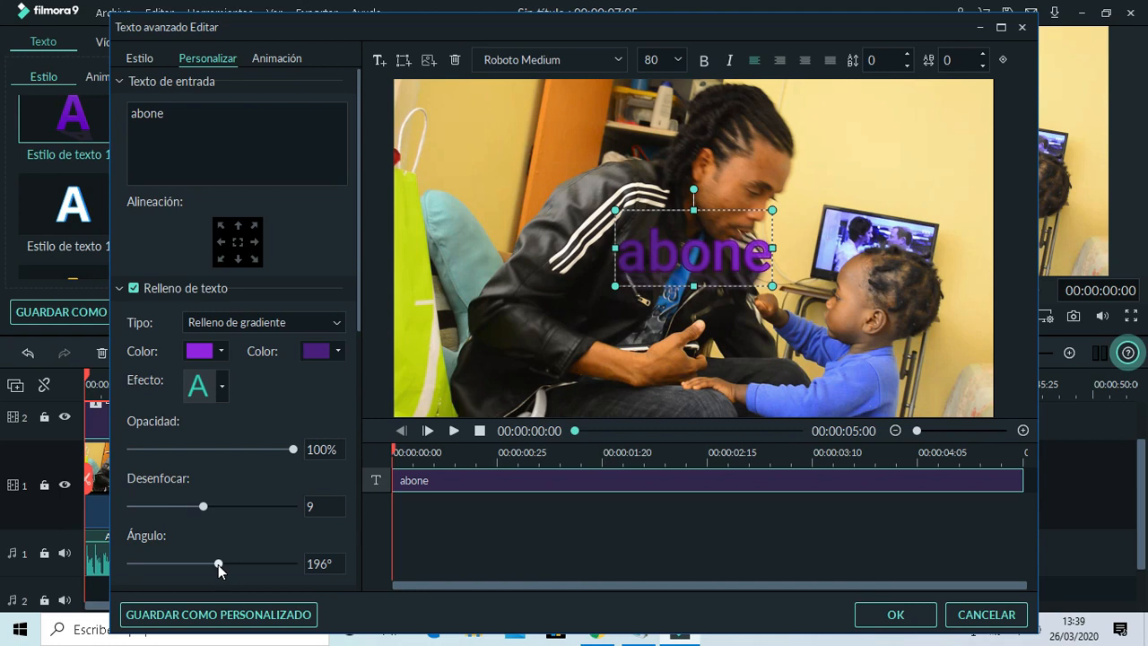
Save the advanced text changes, apply the Estilo de texto 14 preset to the "abone" title and confirm the edit
left_click(997, 617)
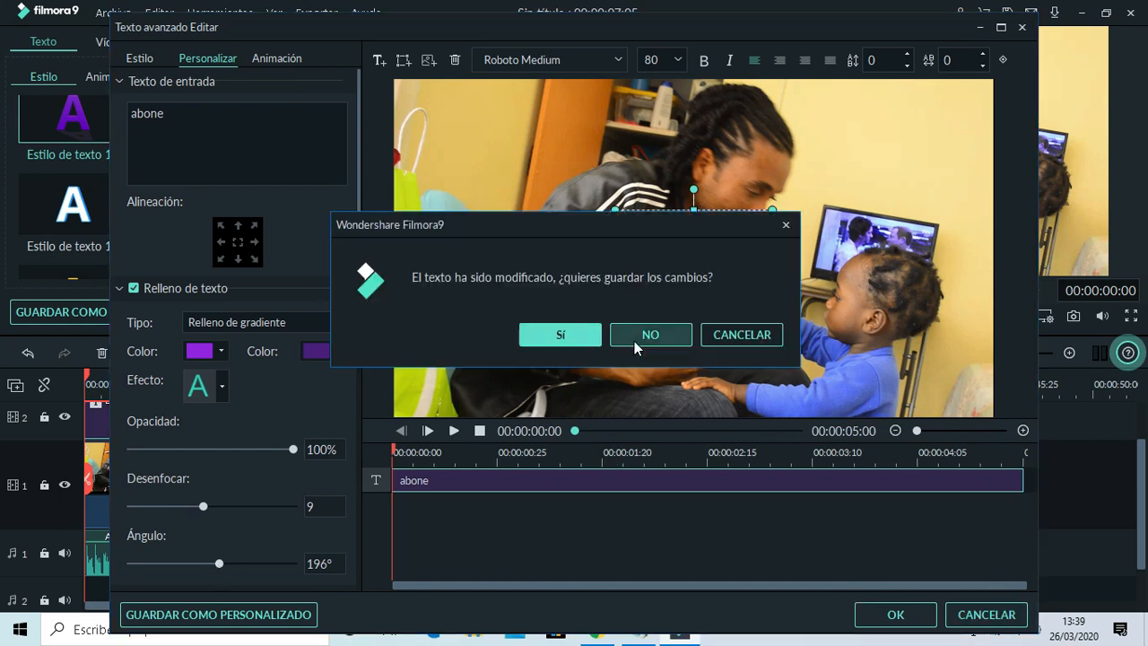
left_click(560, 334)
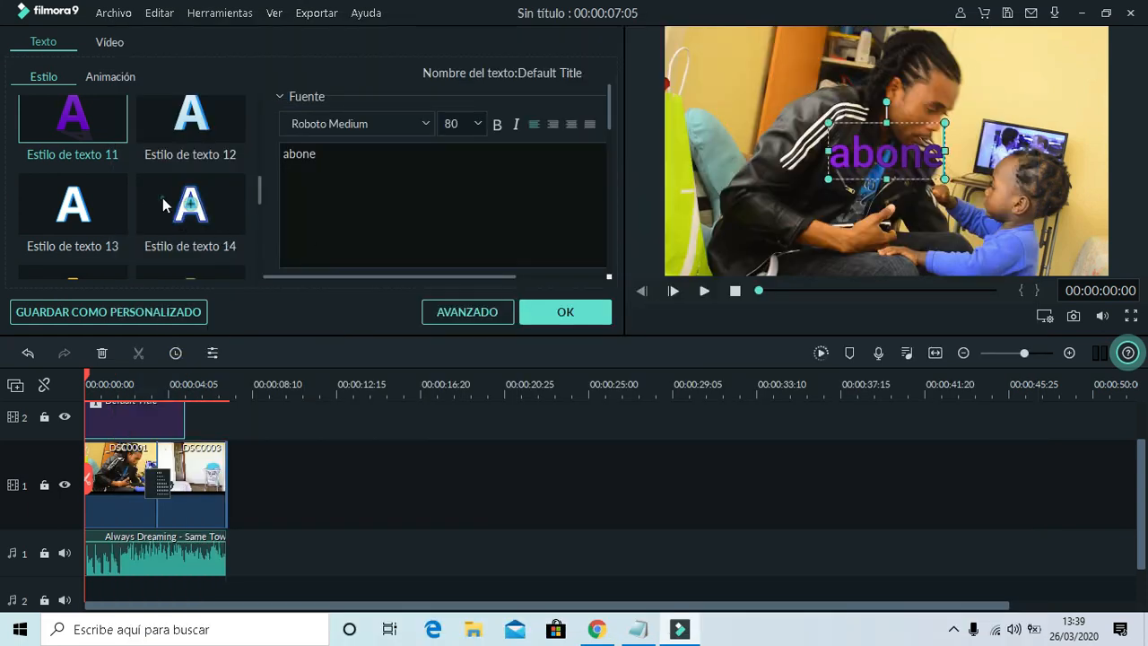
left_click(162, 197)
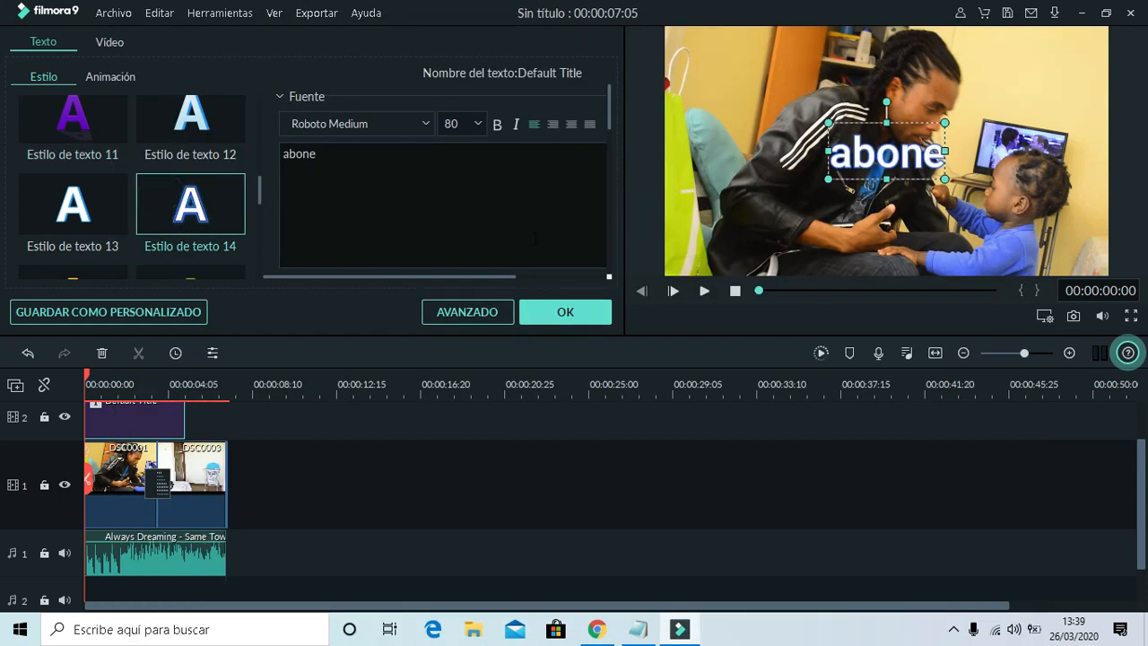
left_click(561, 313)
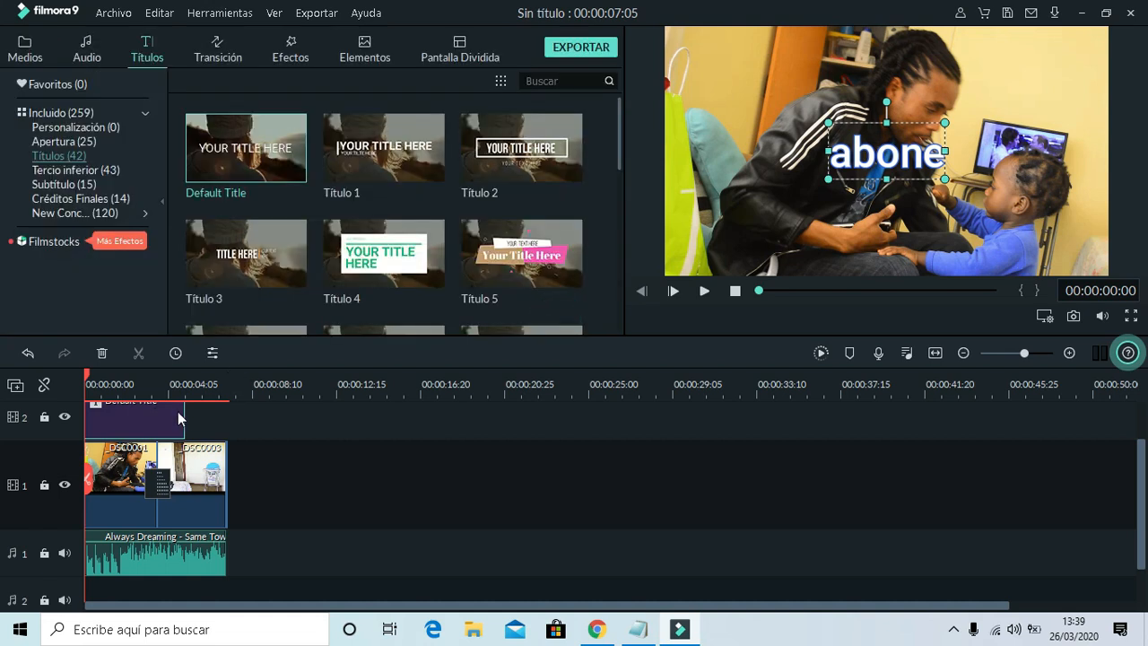
Shorten the "abone" title clip to about 2.7 seconds and place its text in the lower-left corner of the video frame
left_click_drag(184, 414, 138, 425)
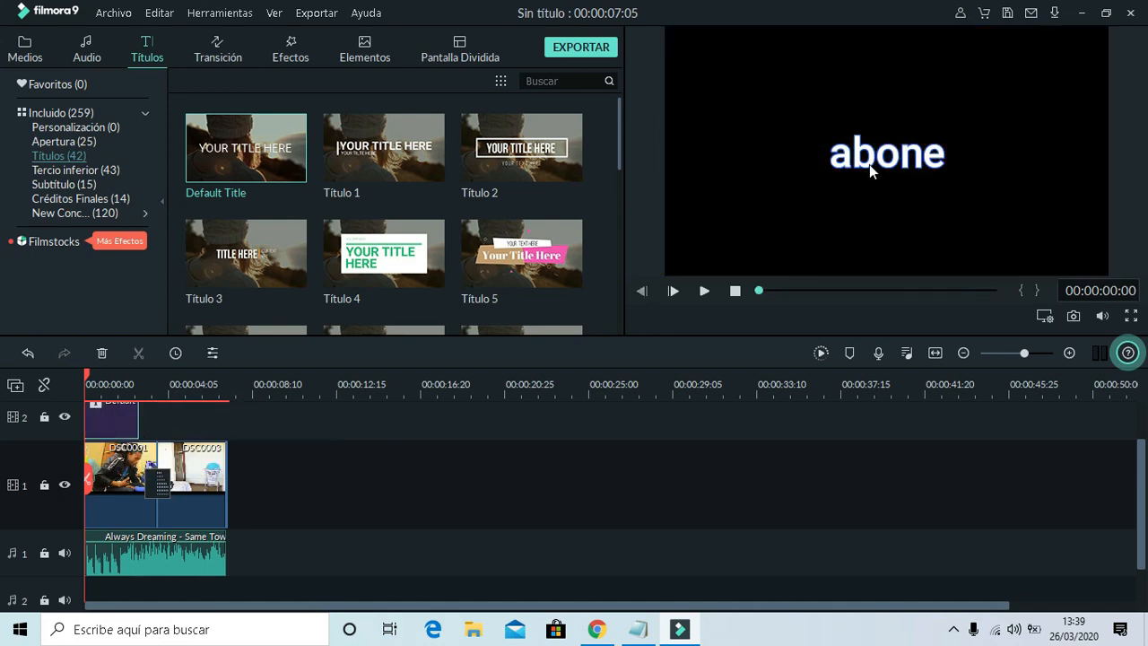
left_click(191, 485)
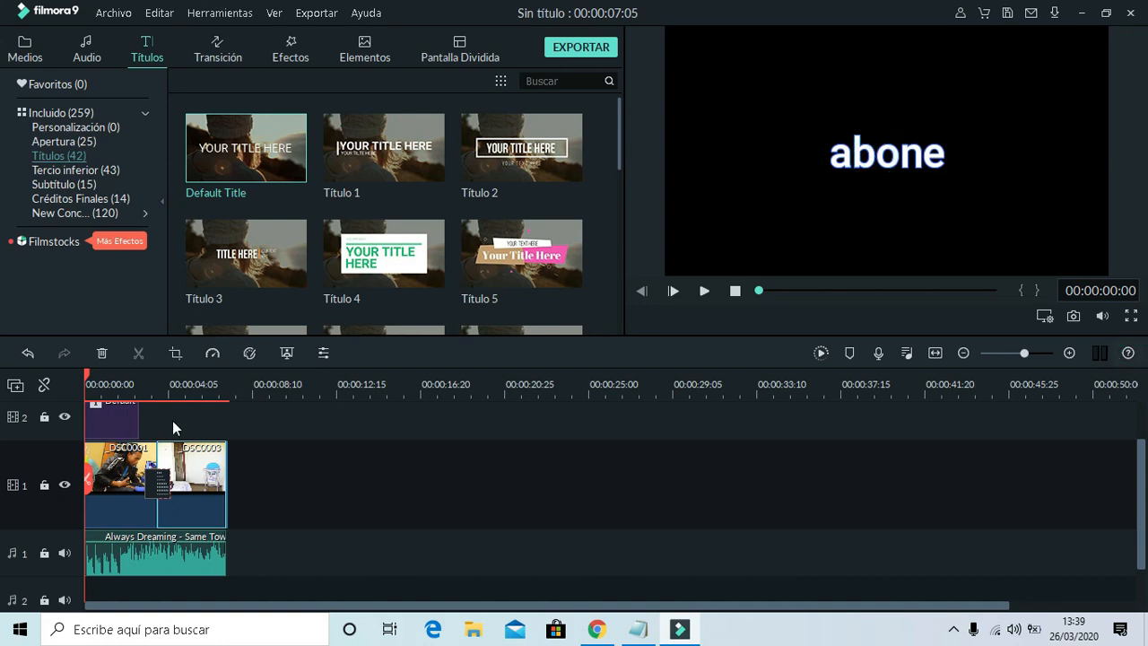
left_click(115, 421)
left_click_drag(869, 161, 679, 240)
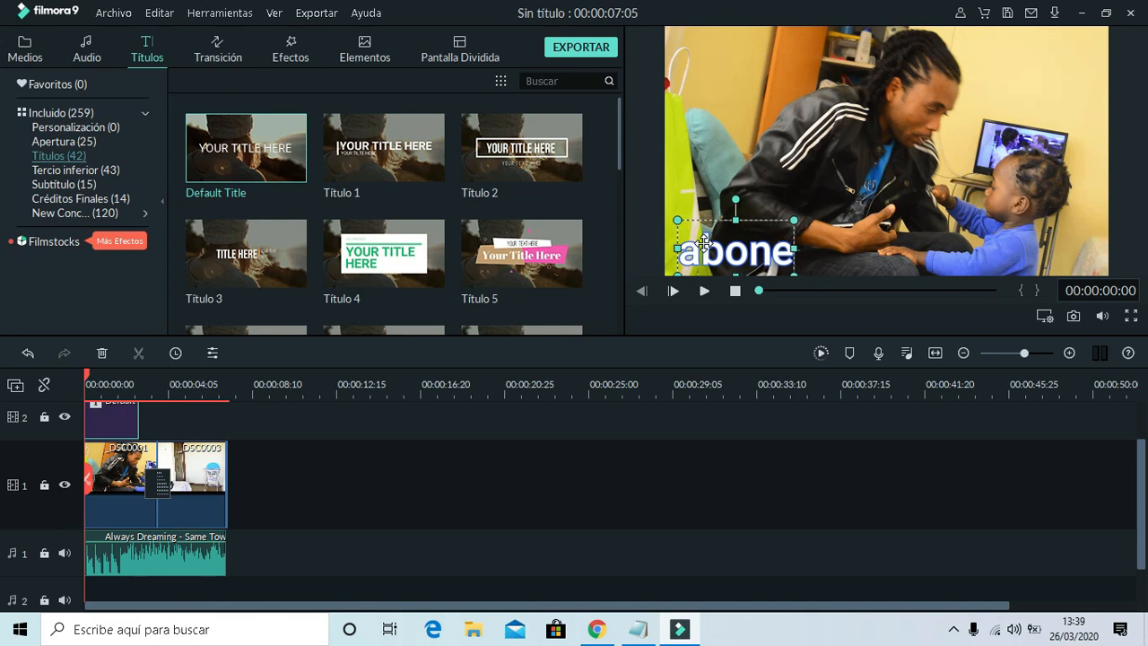
left_click(587, 439)
Play the timeline from the start to preview the "abone" title over the first clip
left_click(22, 44)
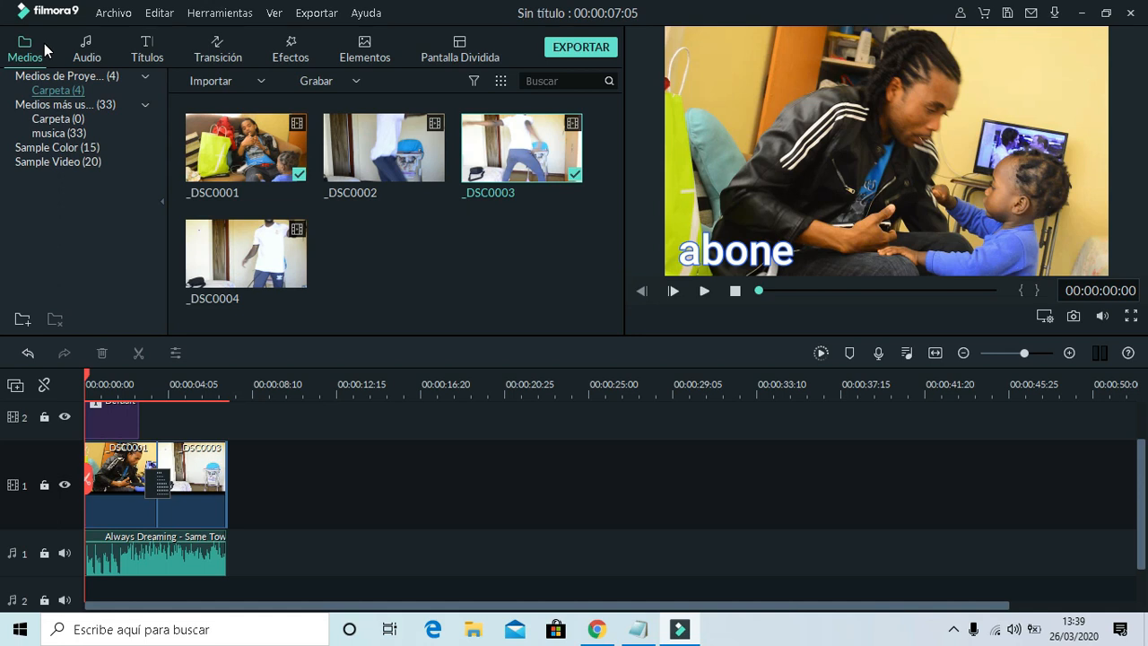
left_click(26, 52)
key("space")
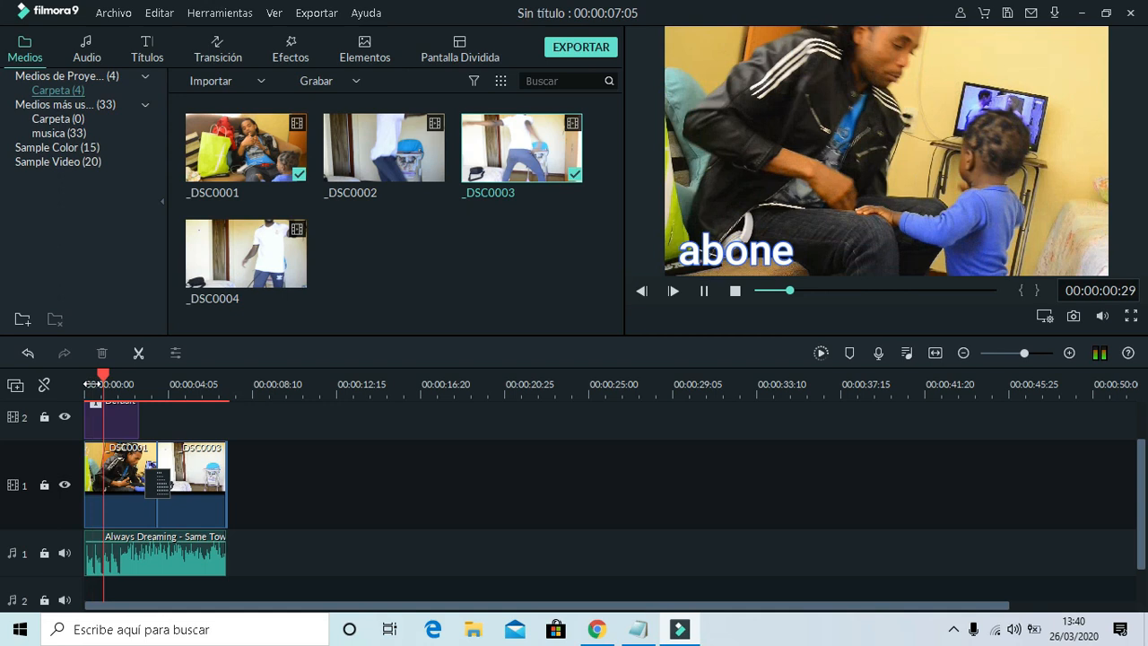
key("space")
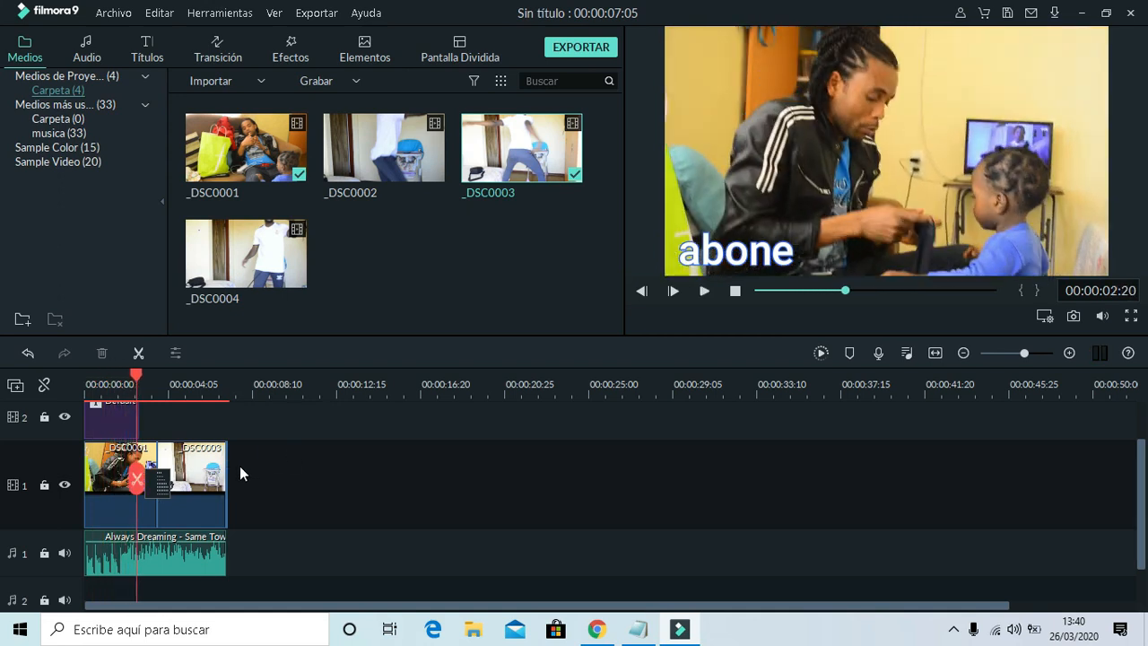
Shift the title, video and music clips together along the timeline, leaving an empty gap of about 6 seconds at the start
left_click_drag(274, 405, 264, 518)
left_click(521, 488)
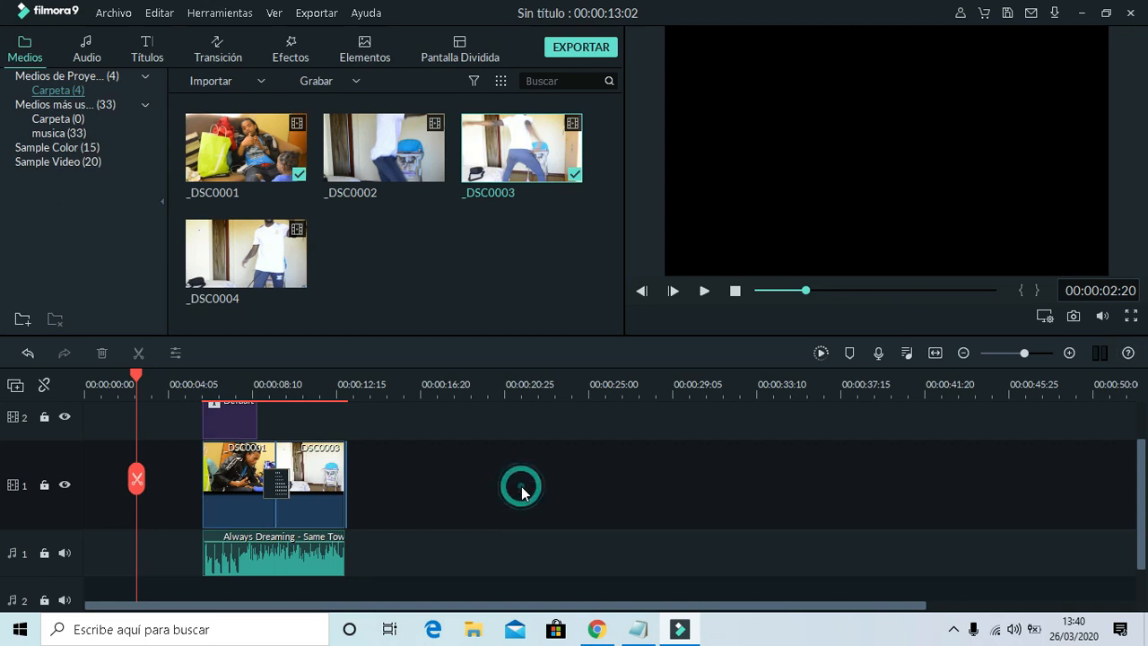
left_click(95, 521)
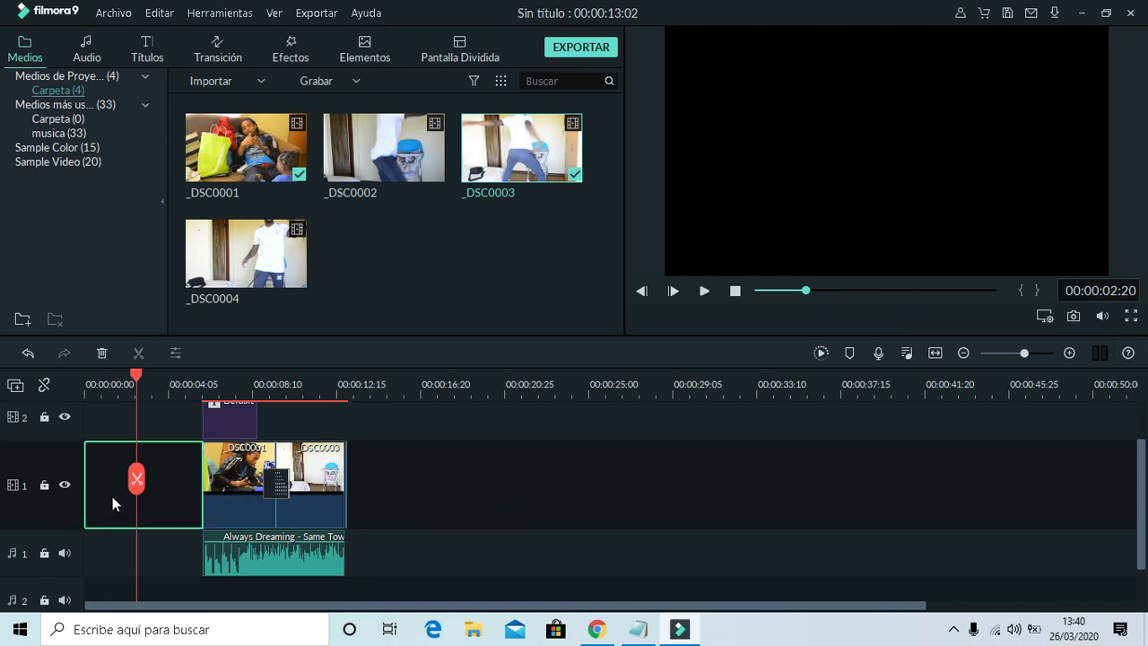
Add another Default Title in the gap at the timeline's start and place it on video track 2
left_click(147, 55)
left_click(247, 150)
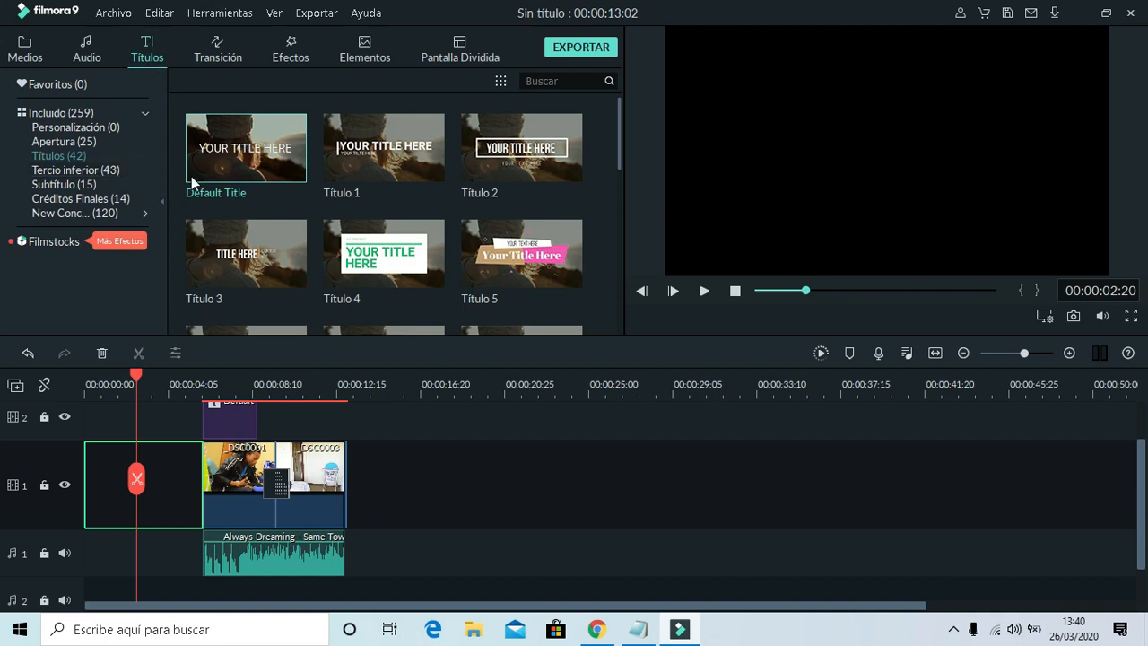
left_click_drag(222, 157, 92, 480)
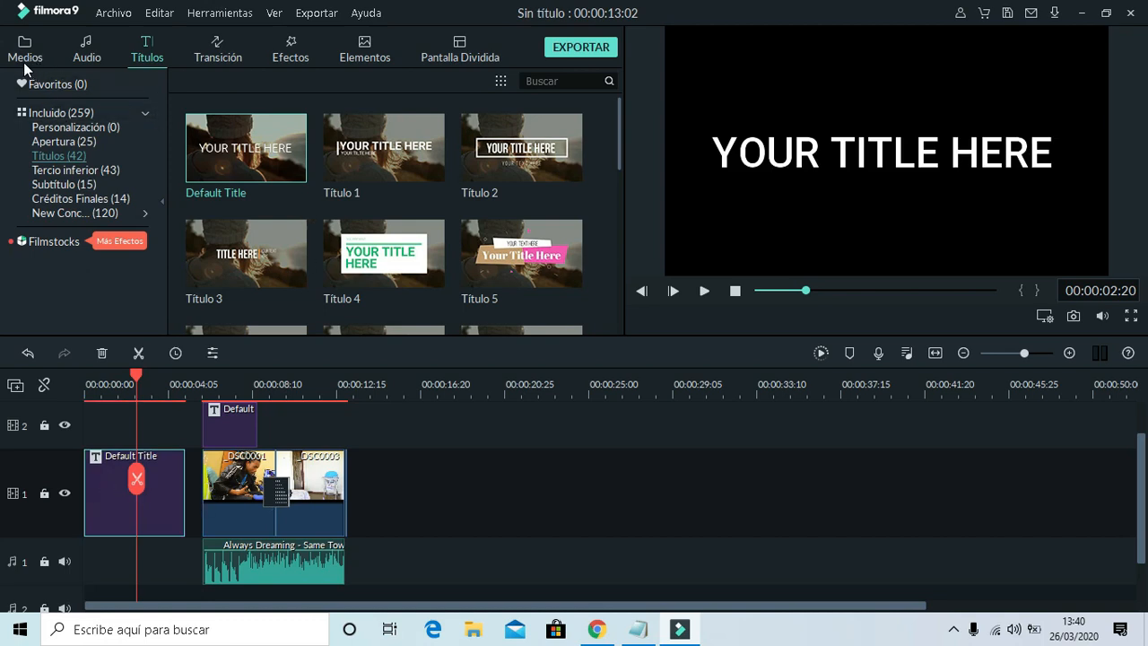
left_click_drag(154, 491, 154, 419)
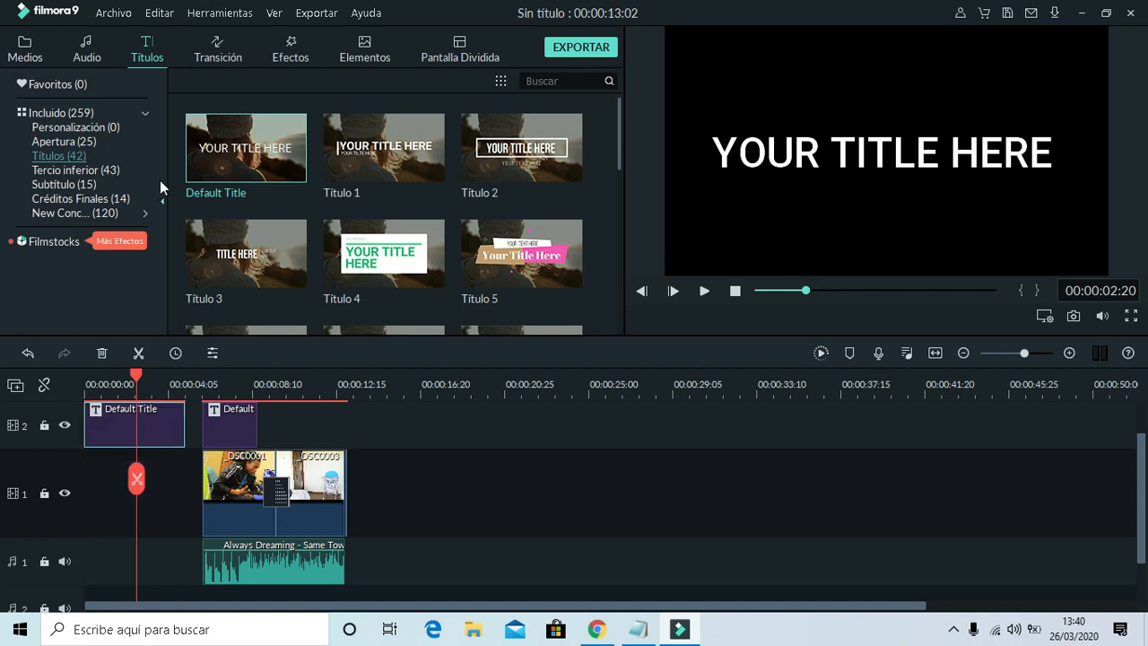
Import the SUS image from the Escritorio folder and place it at the start of video track 1, under the new title
left_click(25, 52)
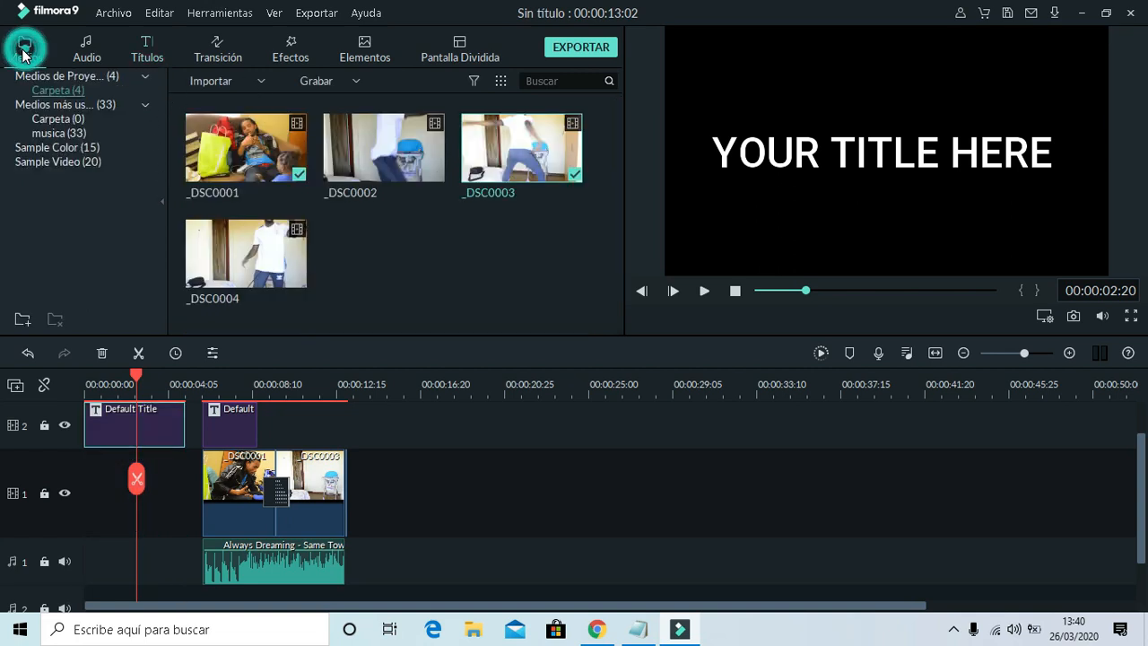
left_click(259, 80)
left_click(259, 106)
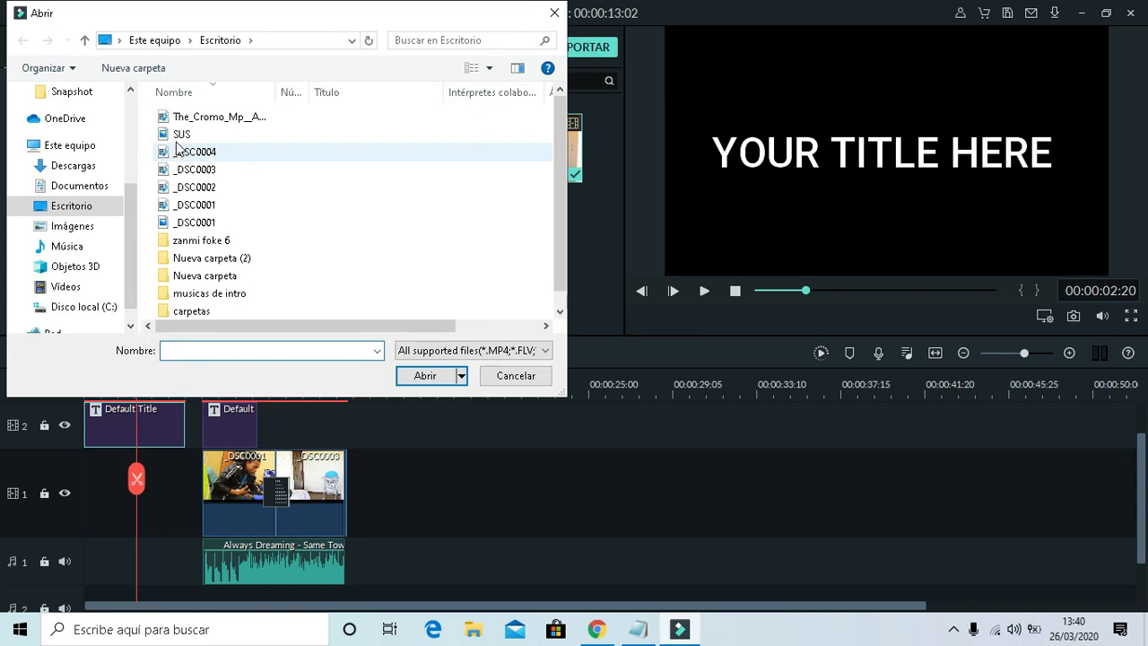
left_click(182, 136)
left_click(411, 375)
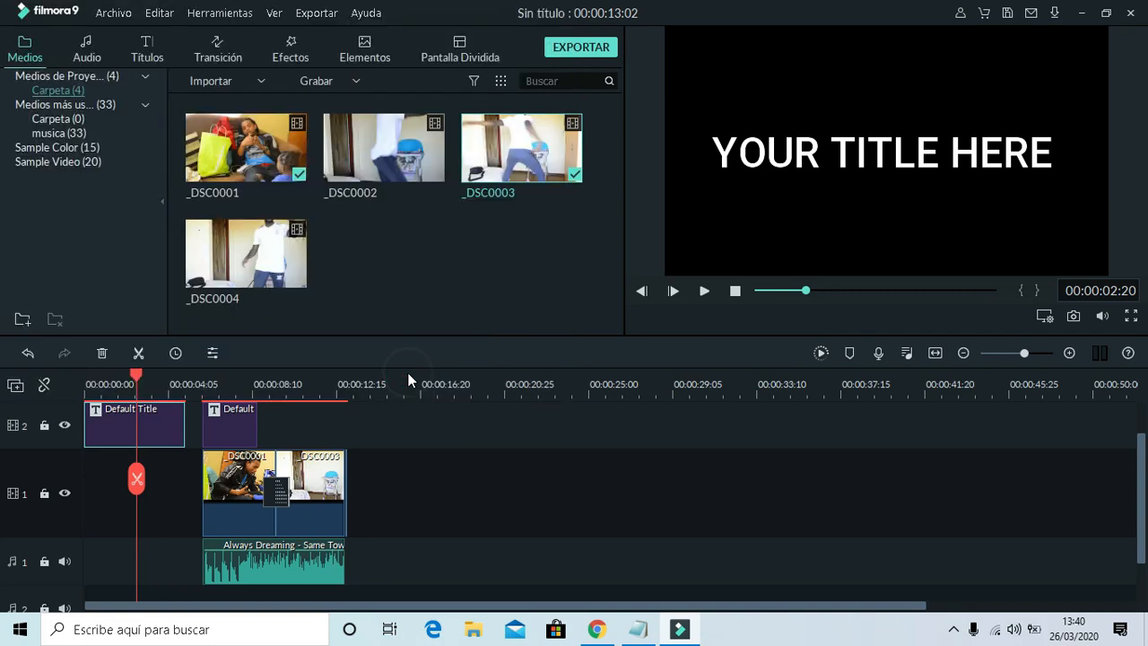
left_click_drag(380, 272, 183, 508)
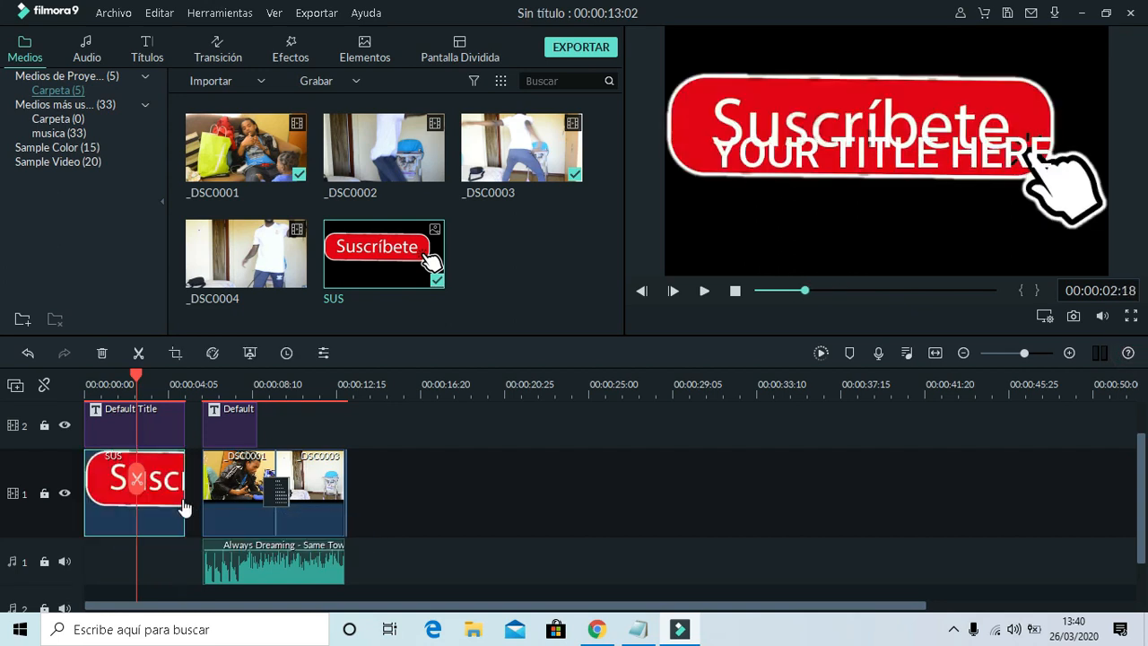
Replace the new title's placeholder text with "naking productions" and confirm
double_click(123, 433)
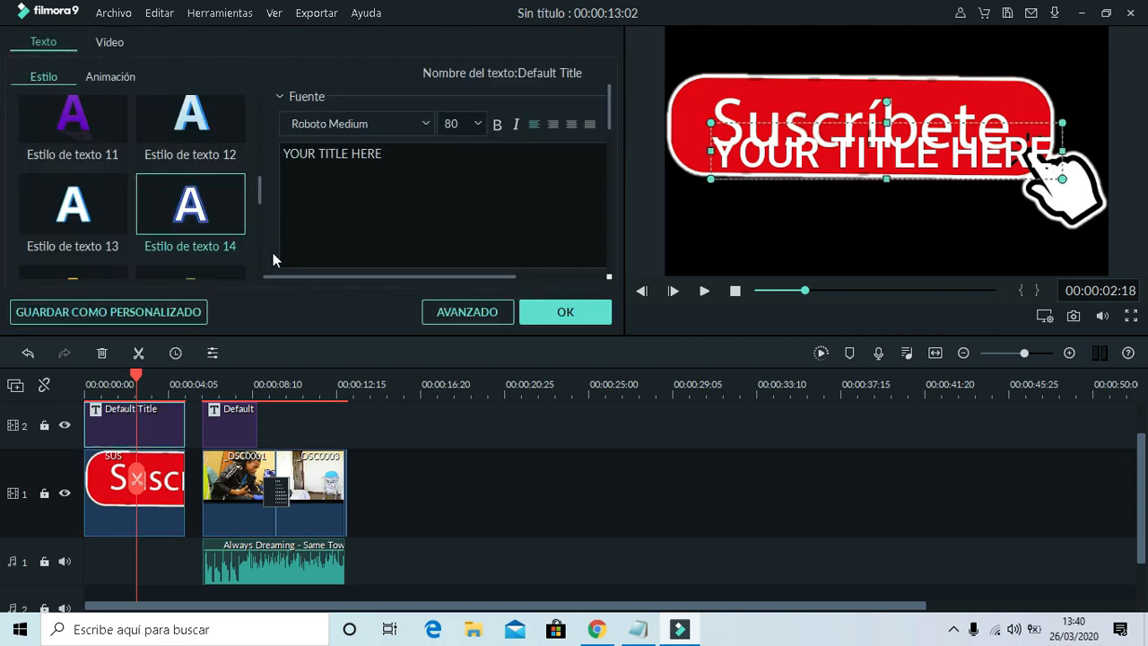
triple_click(393, 155)
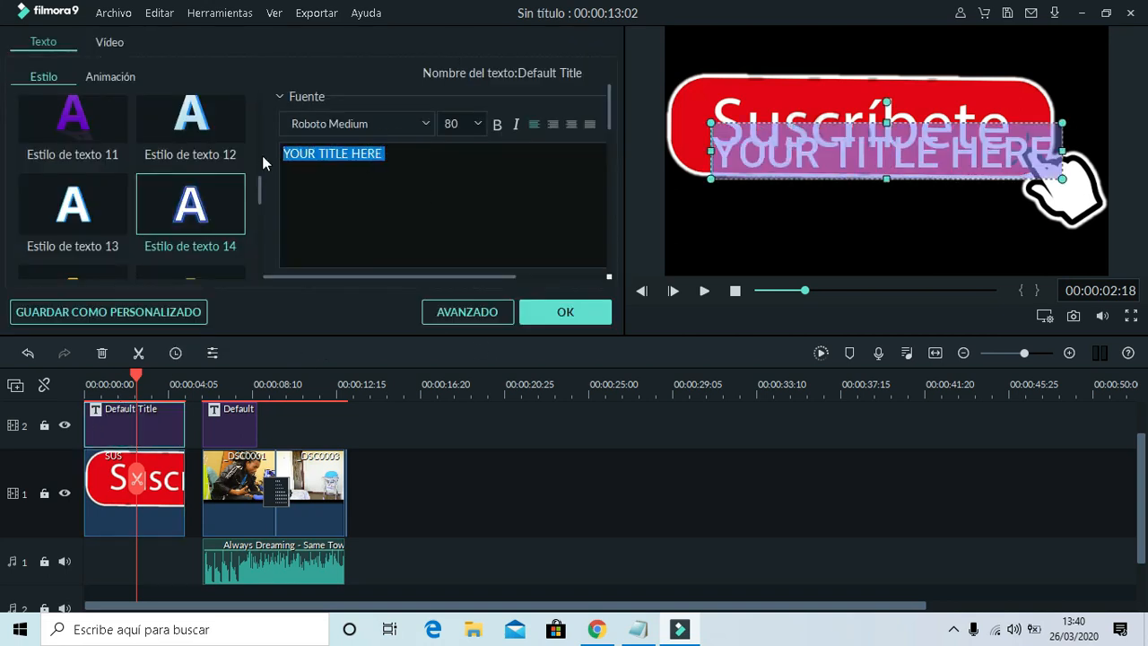
type("nak")
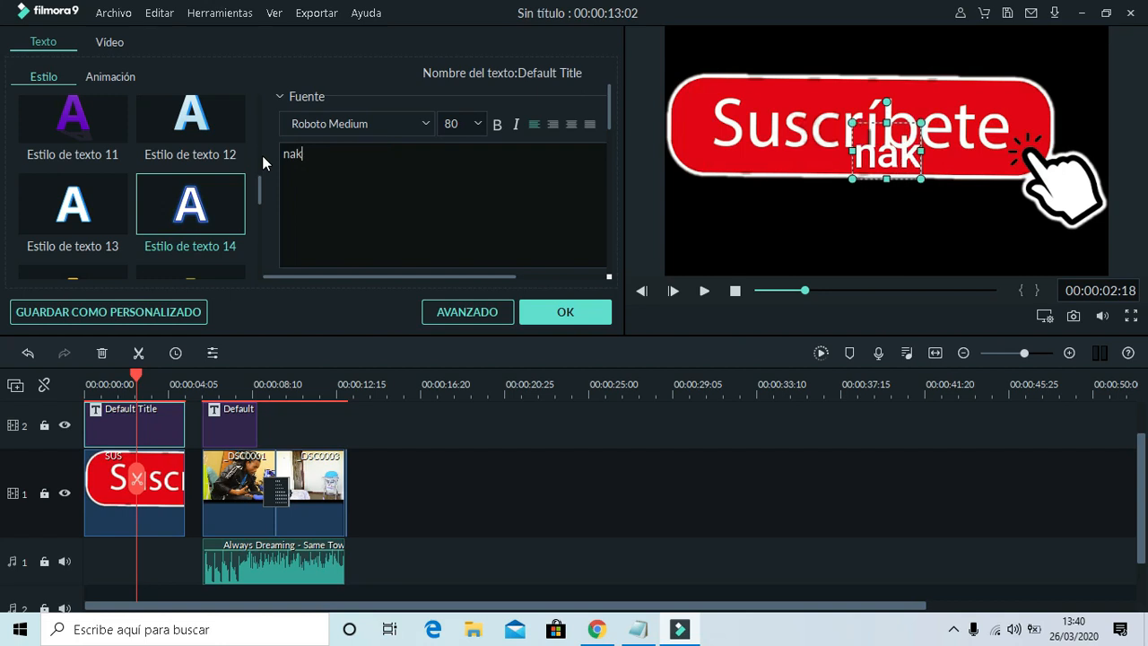
type("ing")
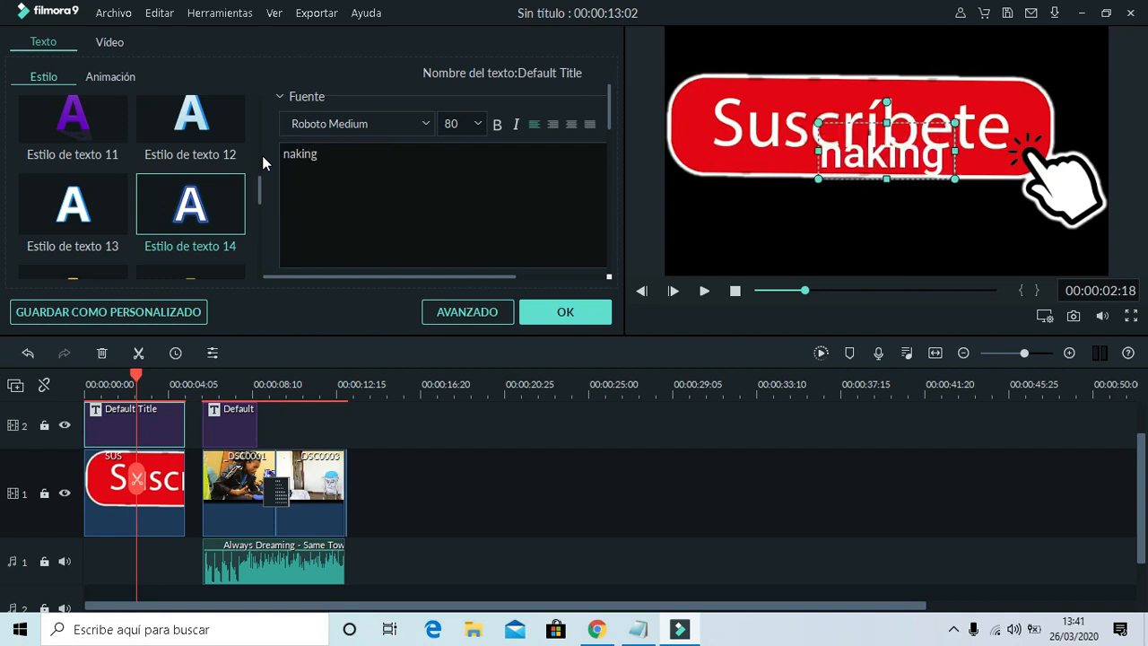
type(" producti")
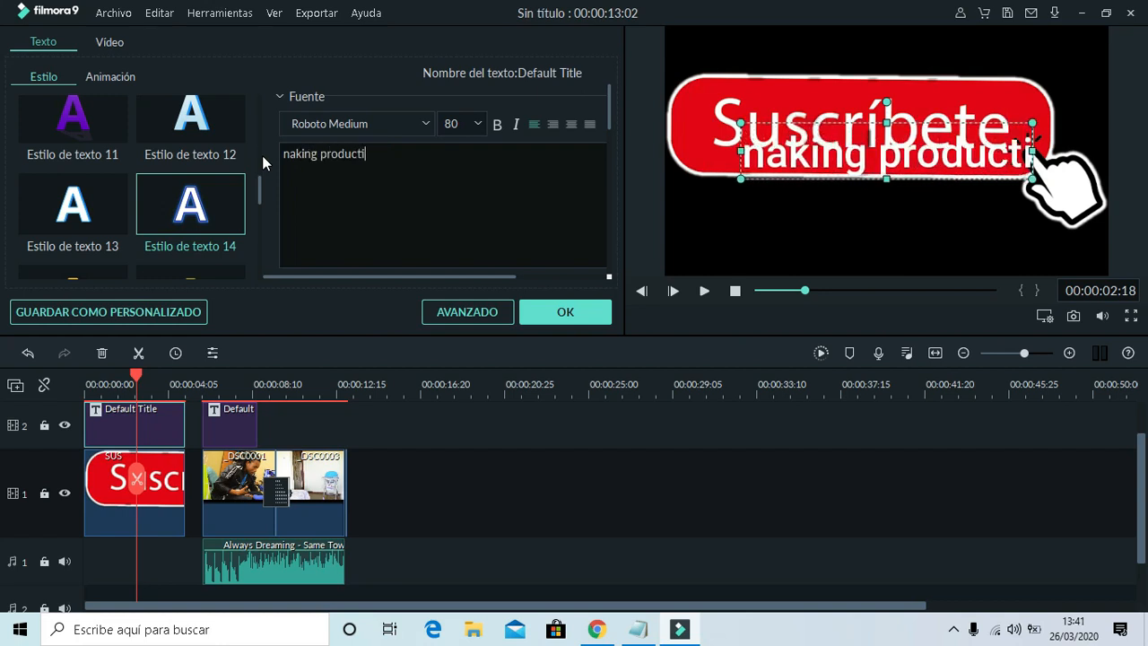
type("ons")
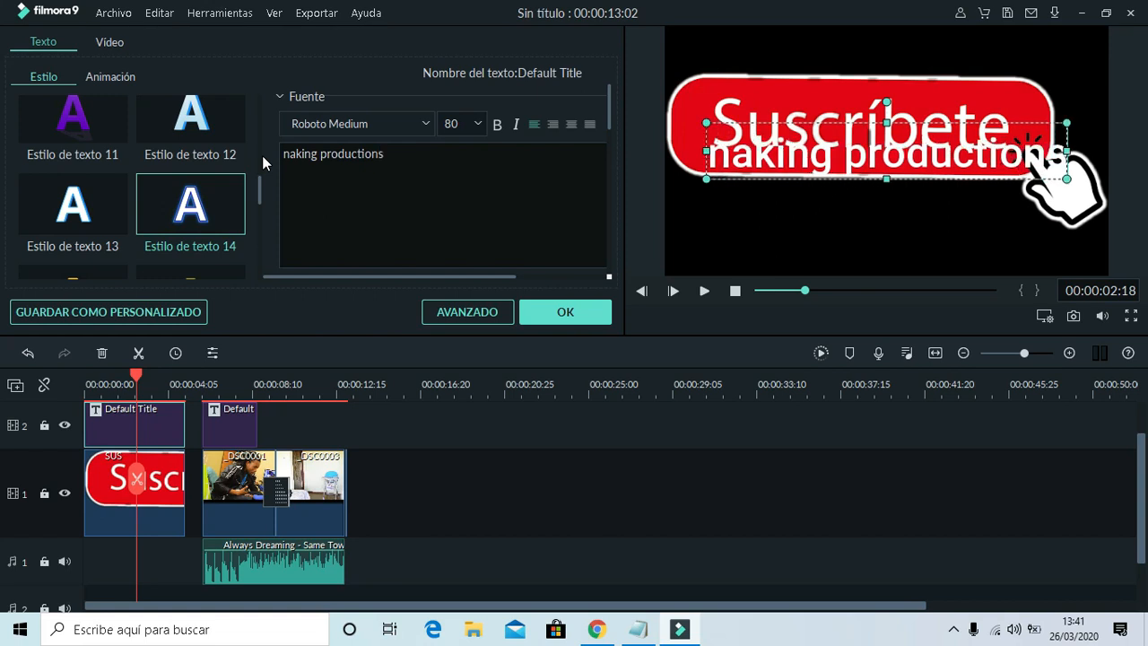
left_click(565, 311)
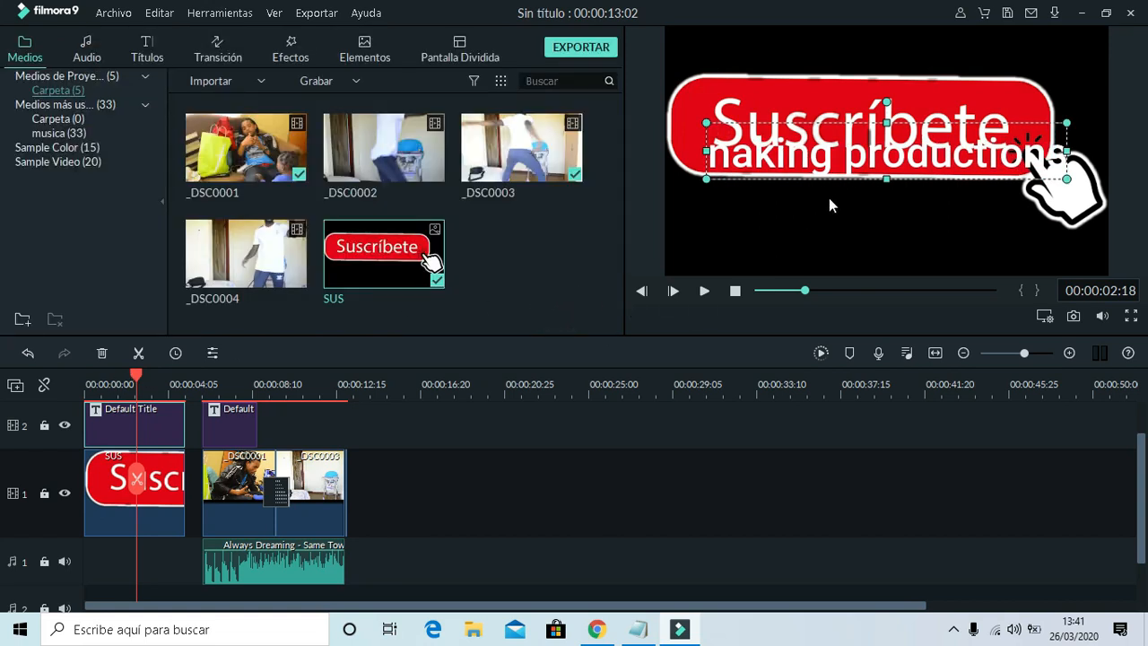
Shrink the "naking productions" text in the preview and center it below the red Suscríbete button
left_click_drag(1066, 123, 916, 157)
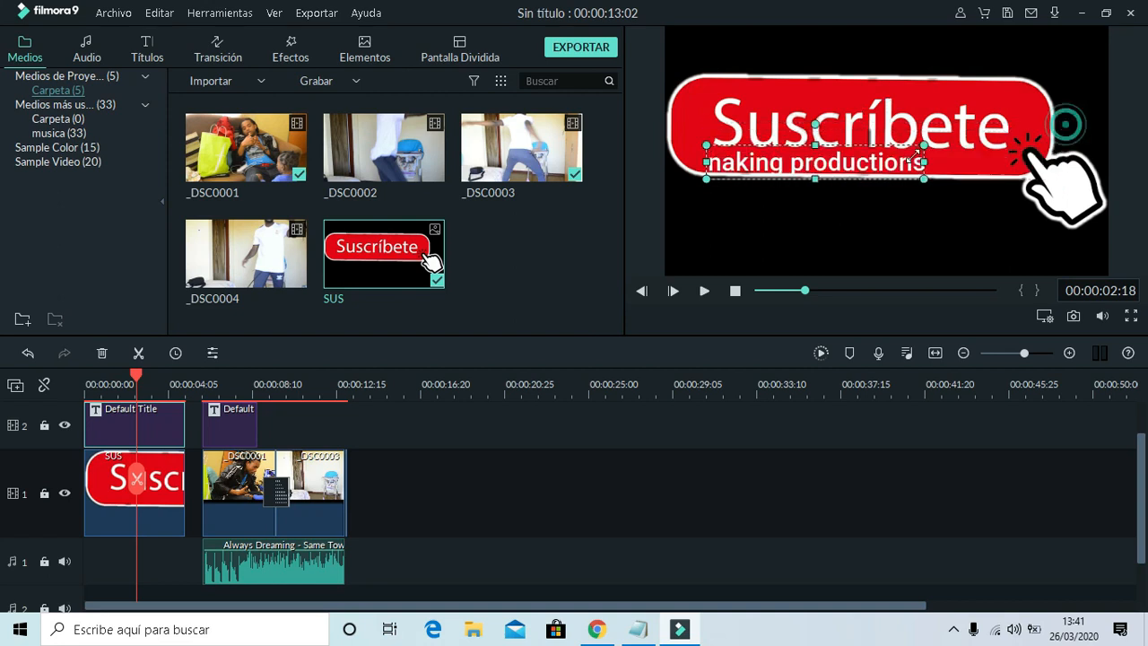
left_click_drag(810, 164, 891, 221)
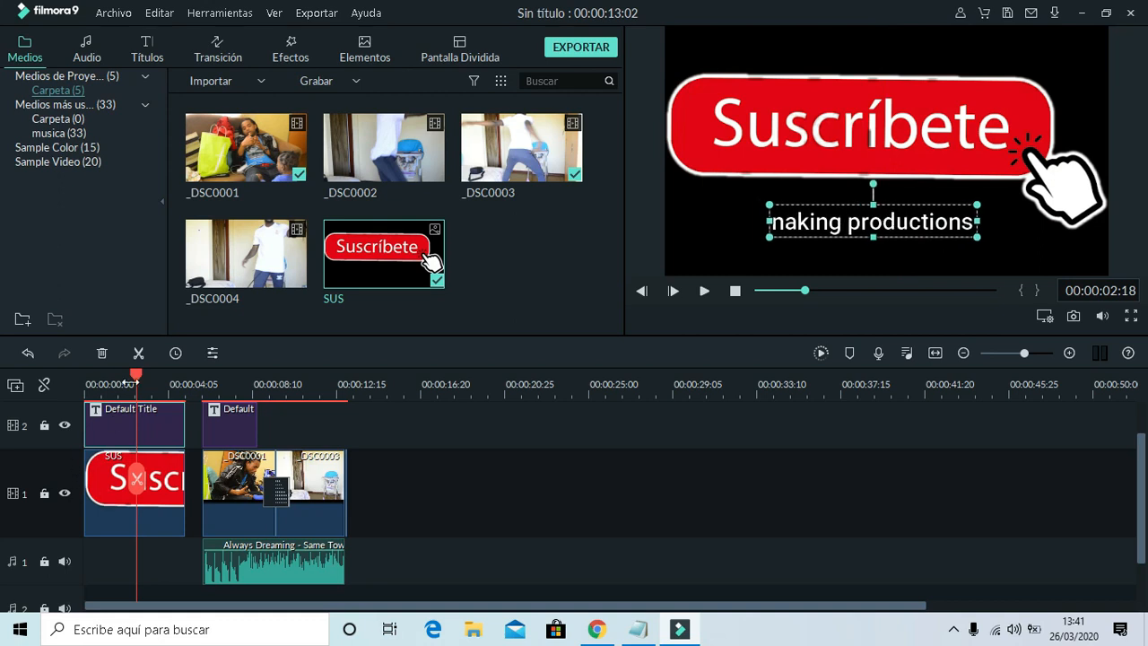
Preview the intro from the start and trim the beginning of the "naking productions" title to about 2 seconds
left_click_drag(137, 376, 68, 377)
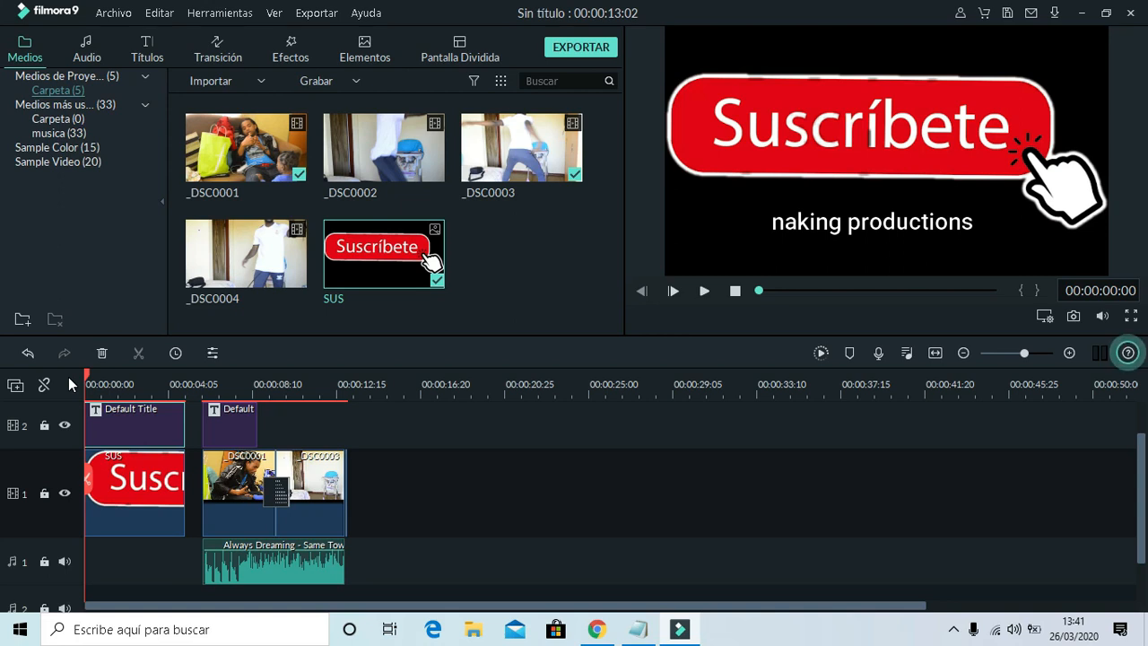
key("space")
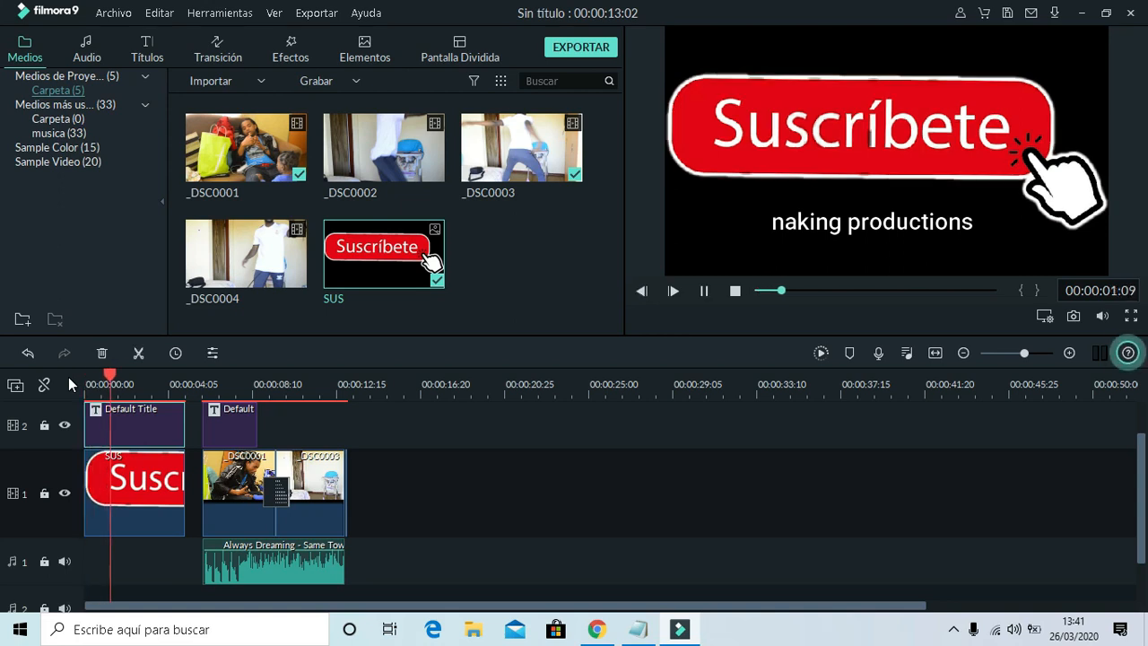
key("space")
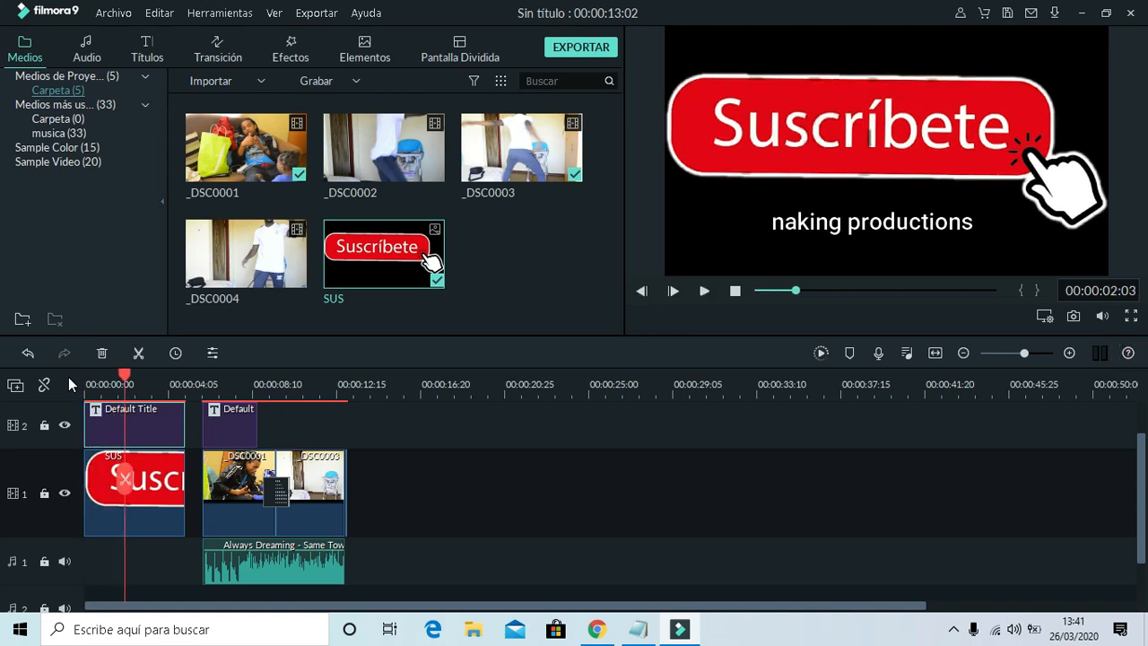
double_click(139, 433)
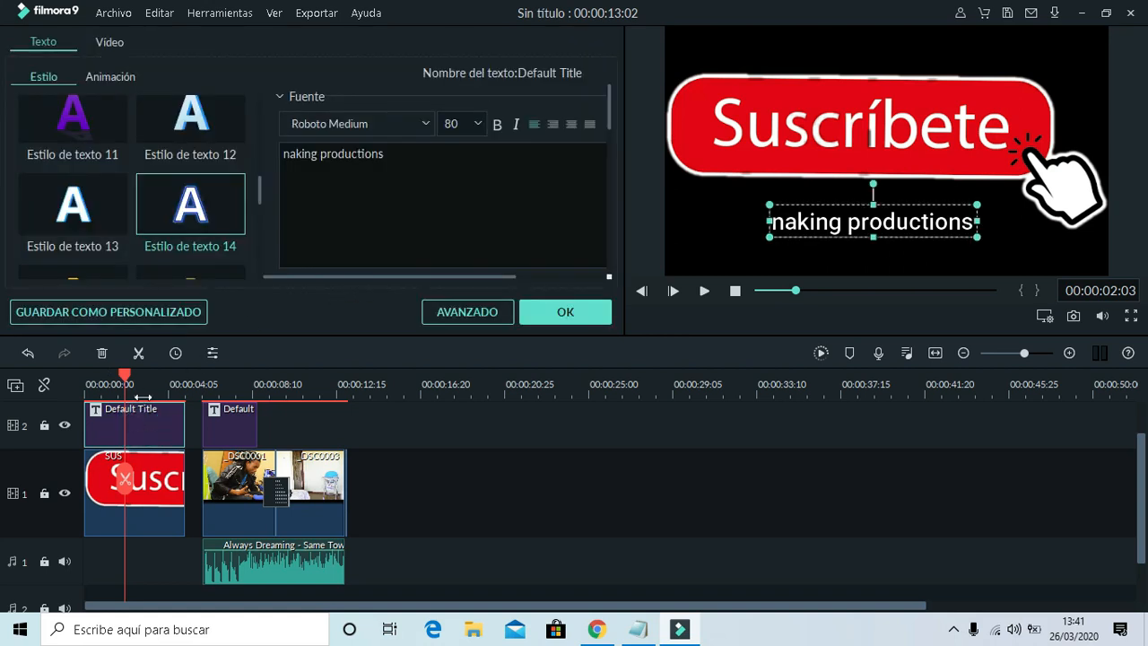
left_click_drag(85, 428, 124, 427)
Apply the Estilo cine animation to the "naking productions" title
left_click(406, 179)
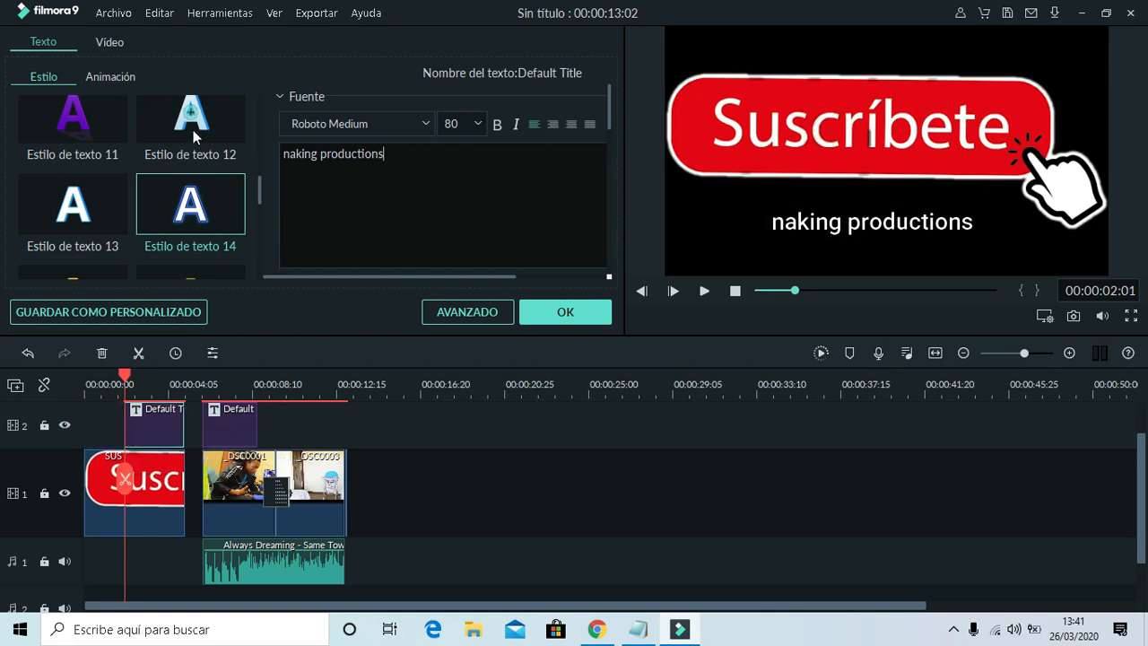
left_click(100, 72)
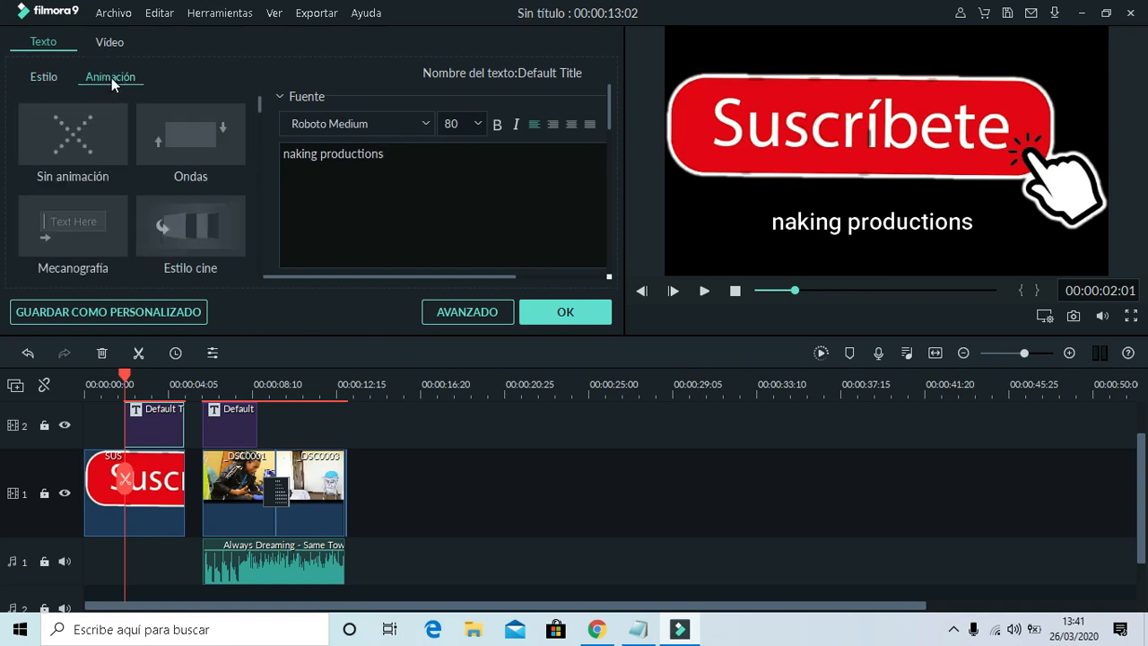
left_click(155, 238)
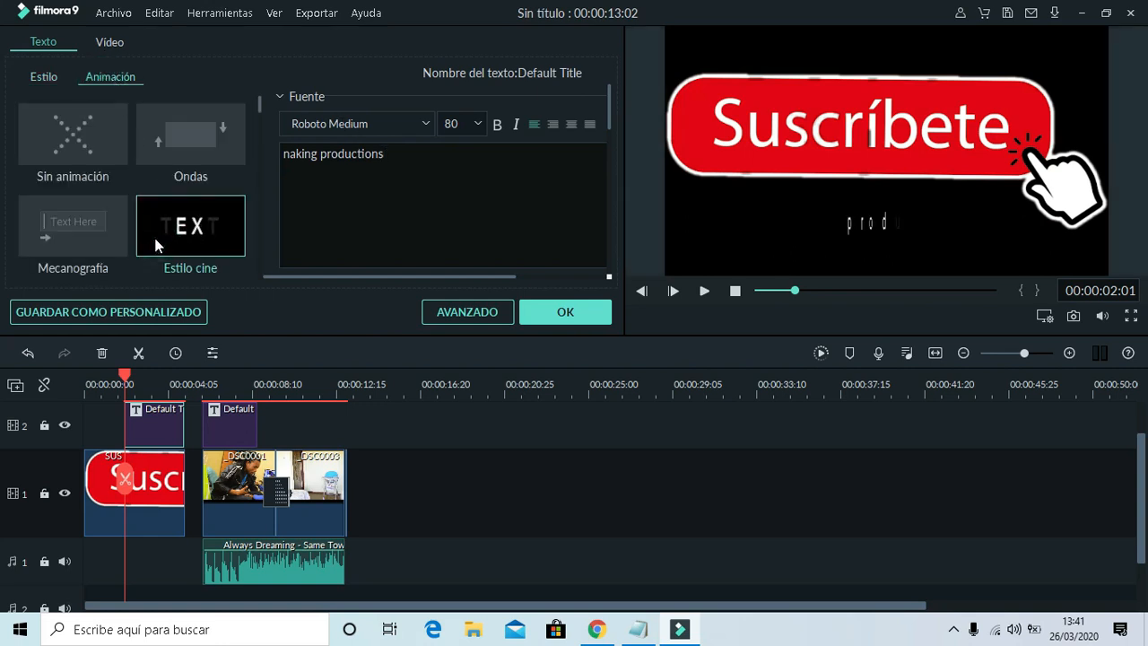
Confirm the "naking productions" title's settings and play the intro from the start up to 4 seconds
left_click(111, 384)
left_click(80, 382)
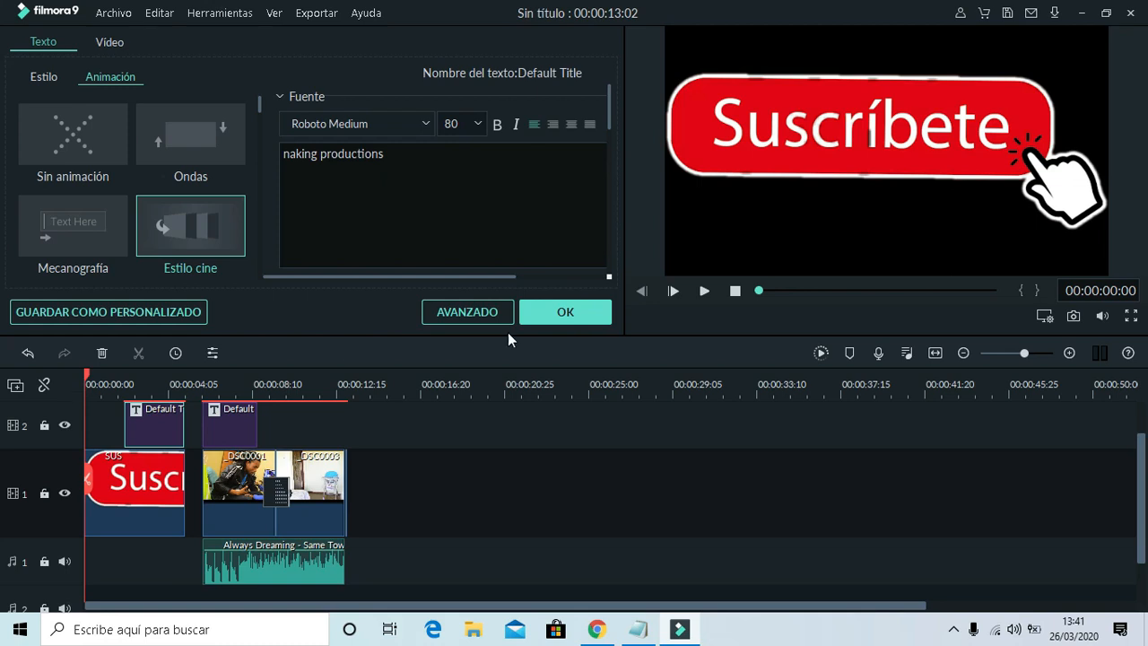
left_click(567, 312)
key("space")
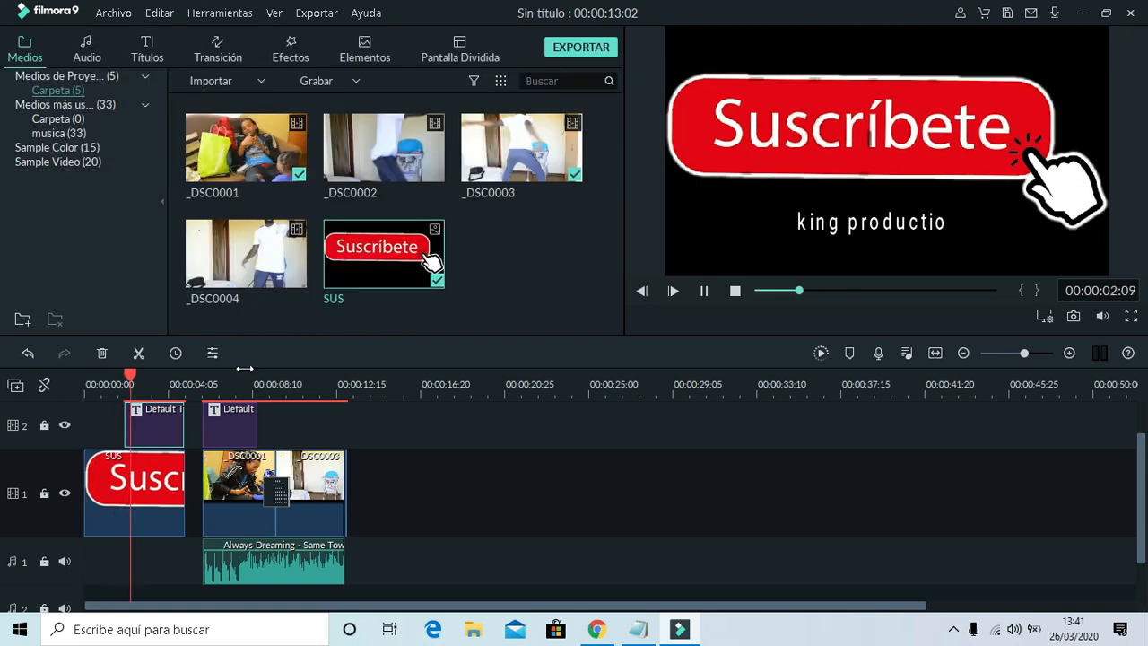
key("space")
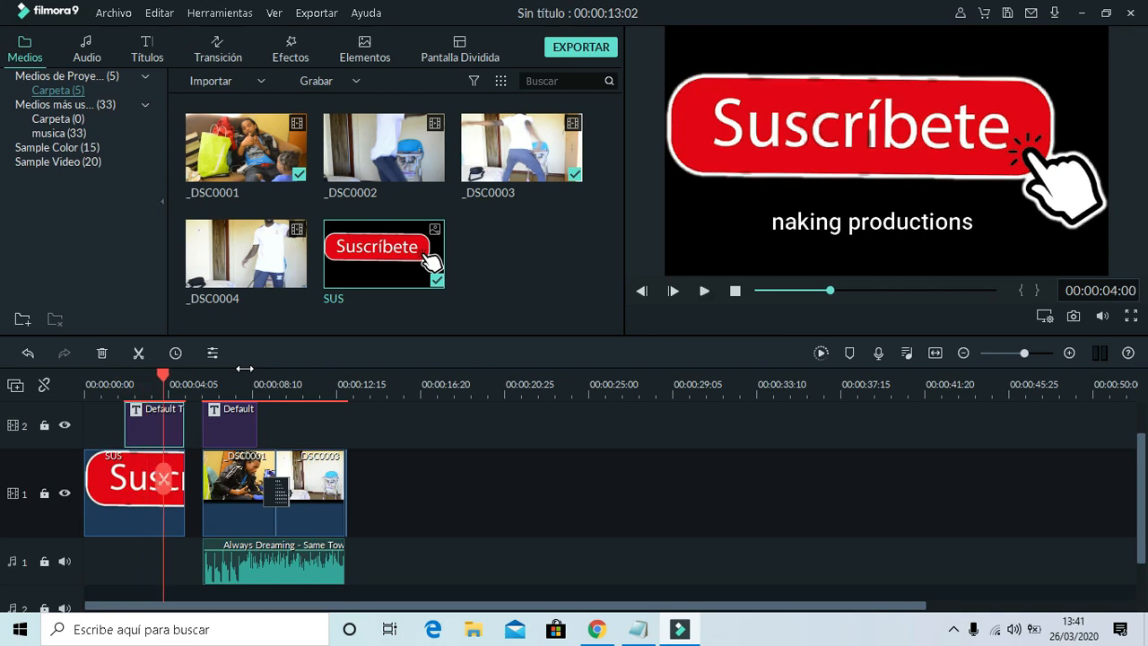
Move the "naking productions" title earlier so it ends at 4 seconds, and preview the timeline from the start
left_click_drag(145, 431, 122, 430)
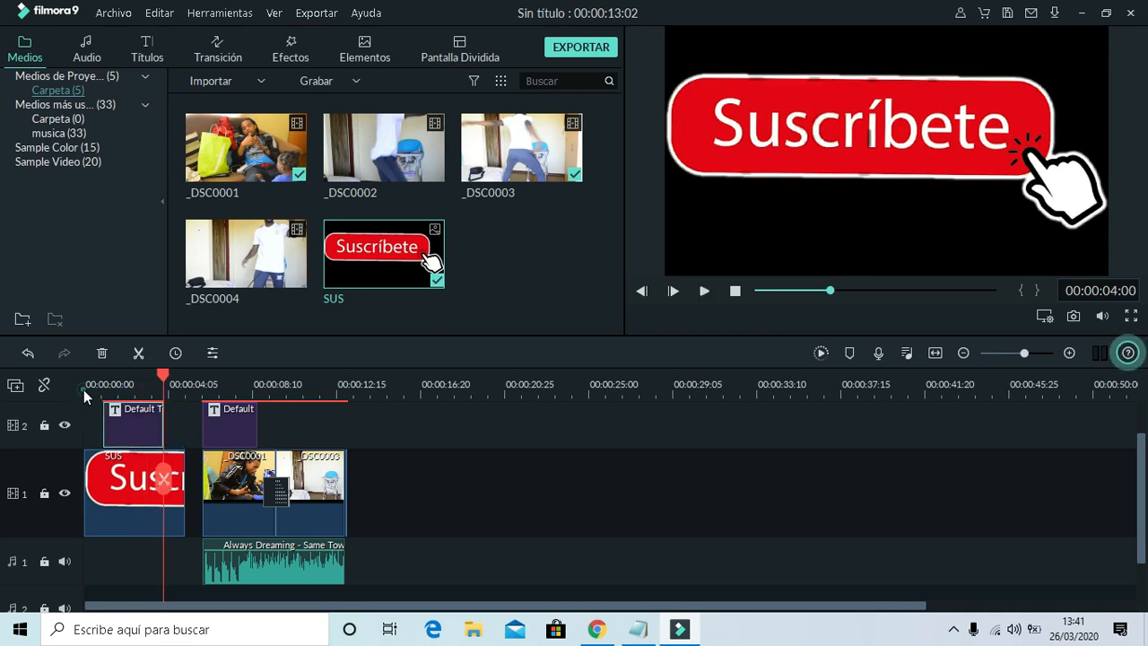
left_click(88, 387)
key("space")
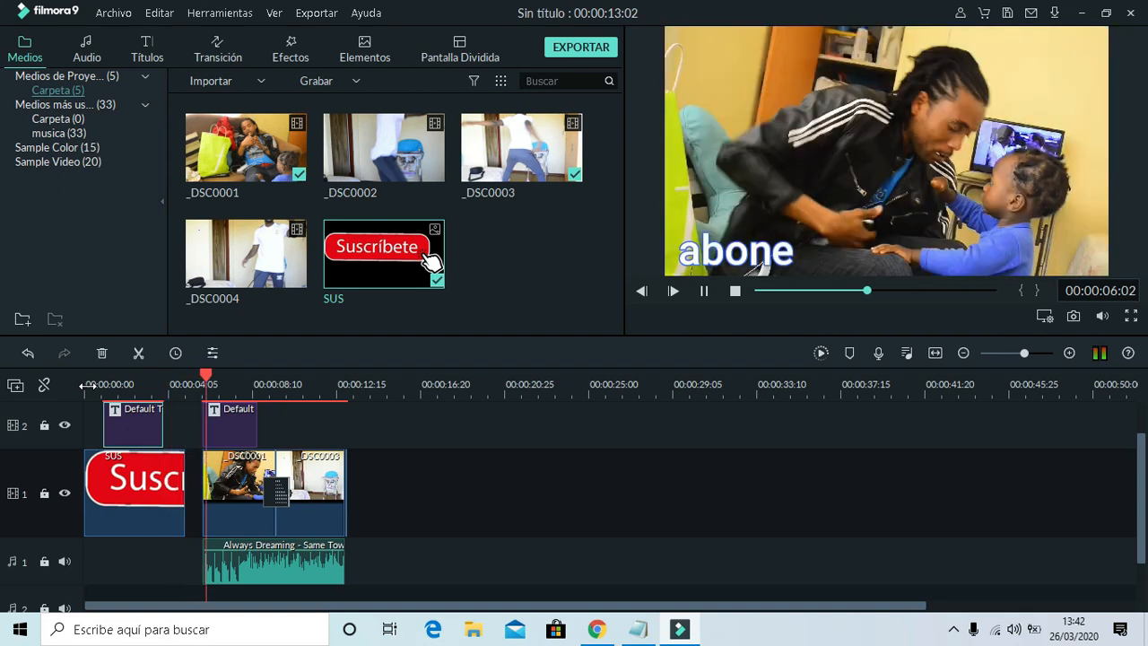
key("space")
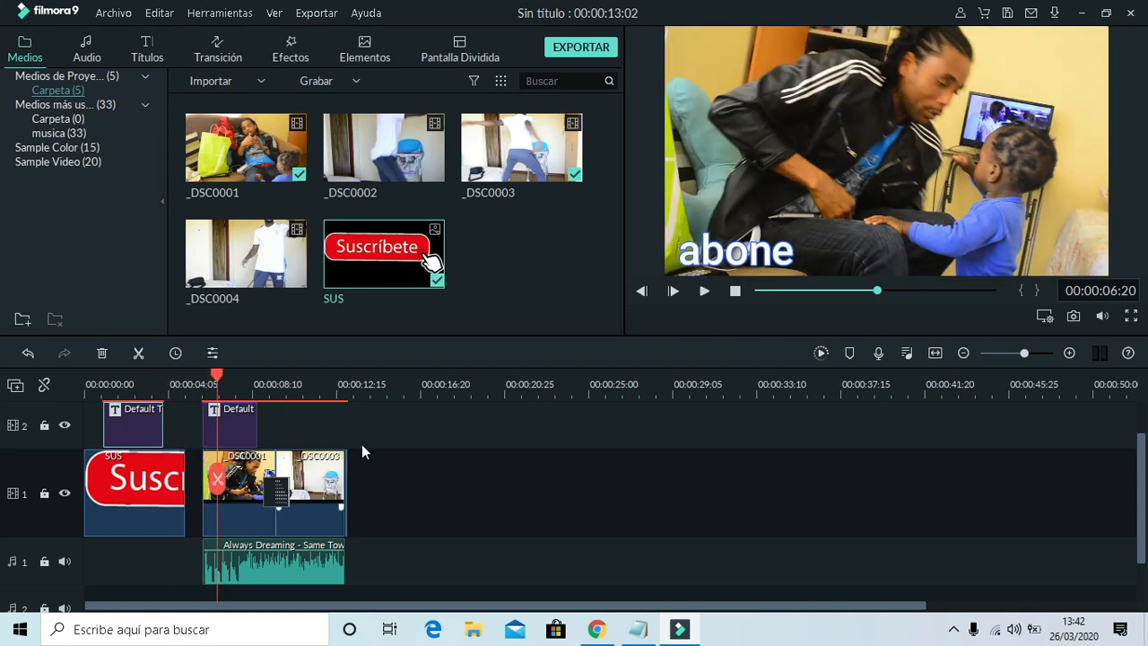
Select the "abone" title, both video clips and the music together, and move them against the end of the SUS image
left_click_drag(406, 424, 208, 588)
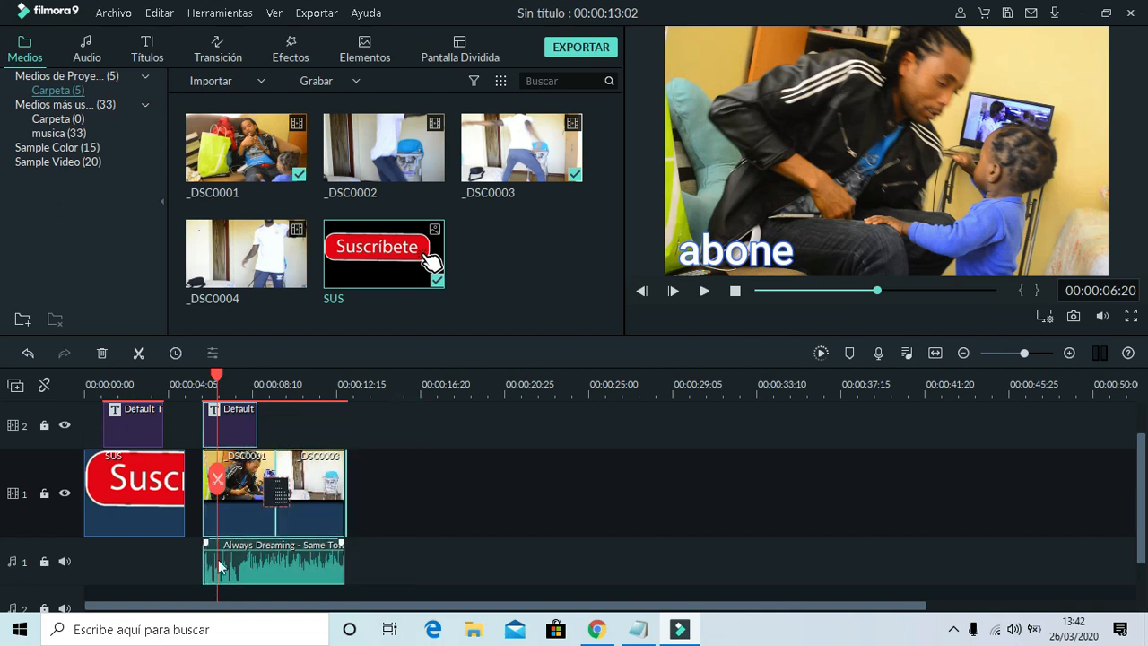
left_click_drag(244, 495, 224, 504)
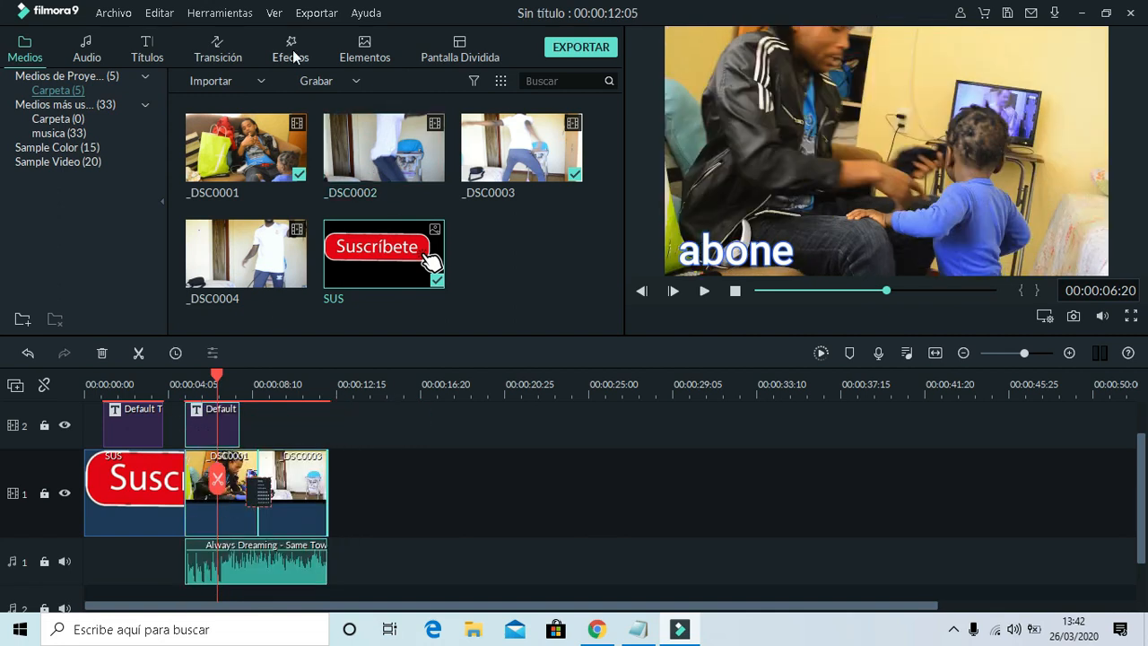
Add a Fade transition between the SUS image and the _DSC0001 clip and preview it
left_click(235, 59)
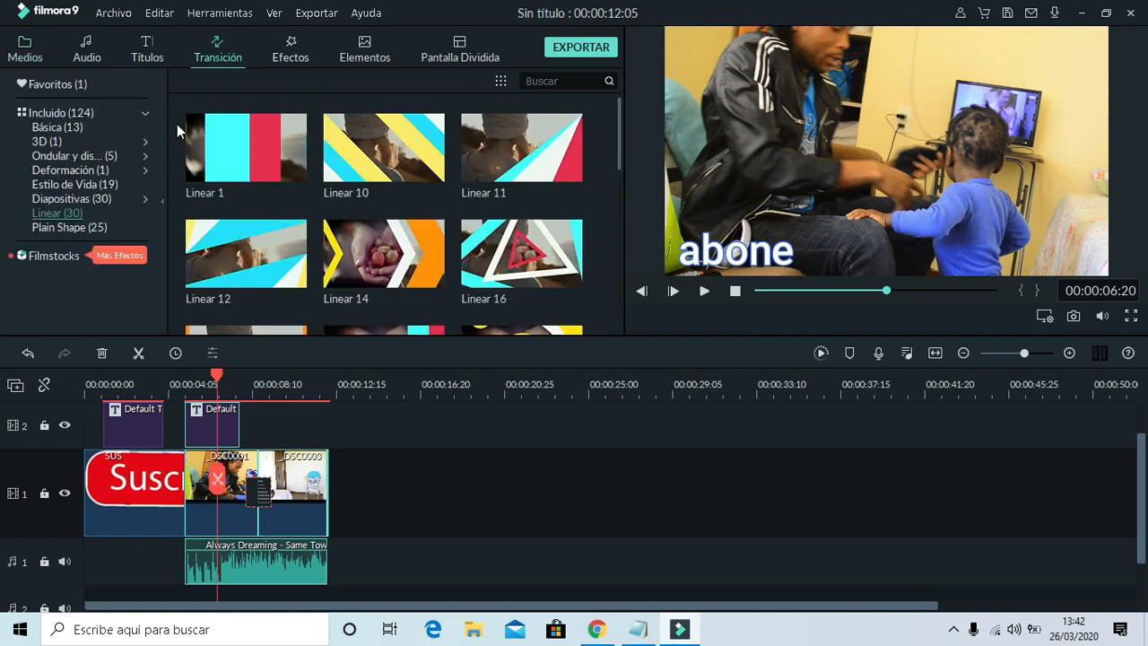
left_click(56, 127)
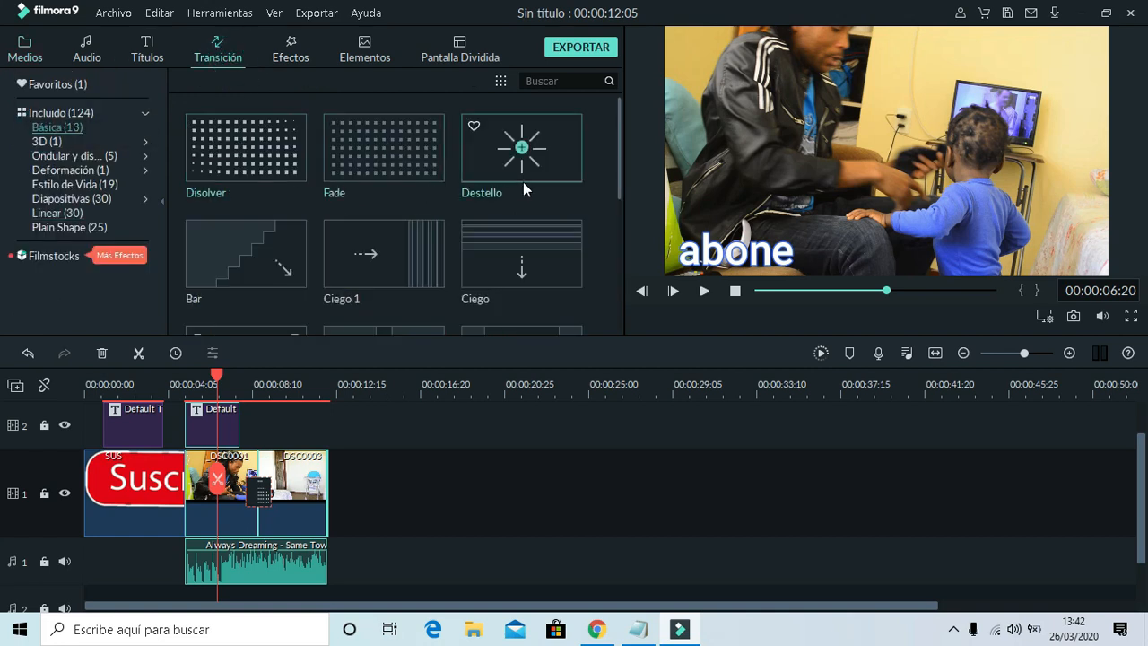
left_click(64, 113)
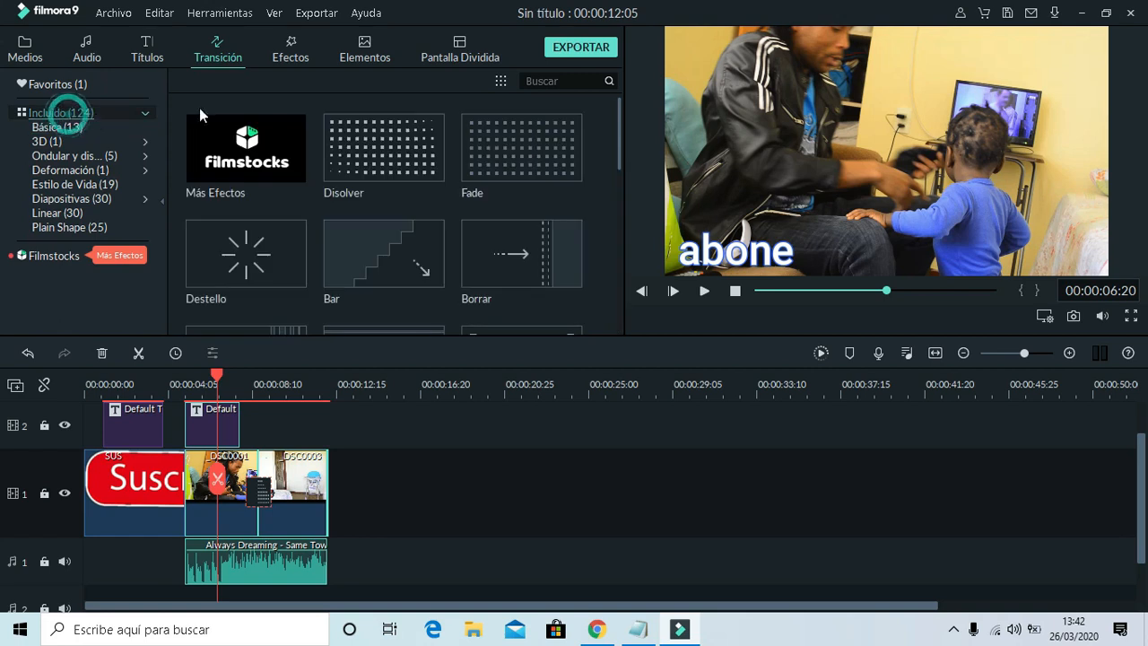
mouse_move(492, 161)
left_mouse_down()
mouse_move(182, 475)
mouse_move(178, 496)
left_mouse_up()
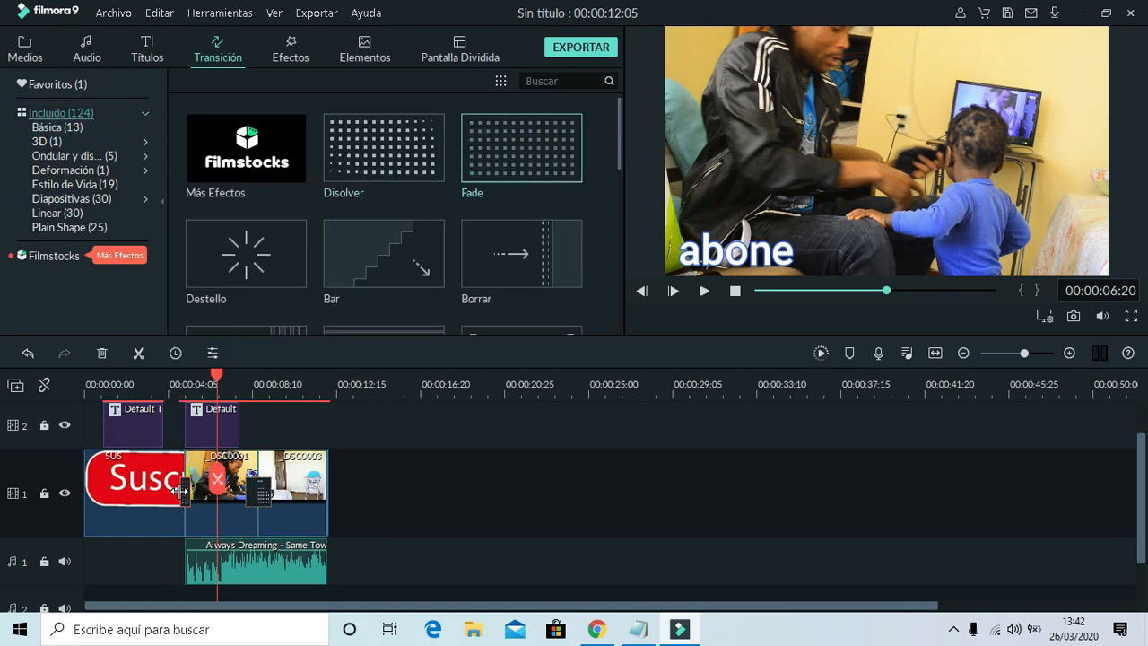
left_click(167, 384)
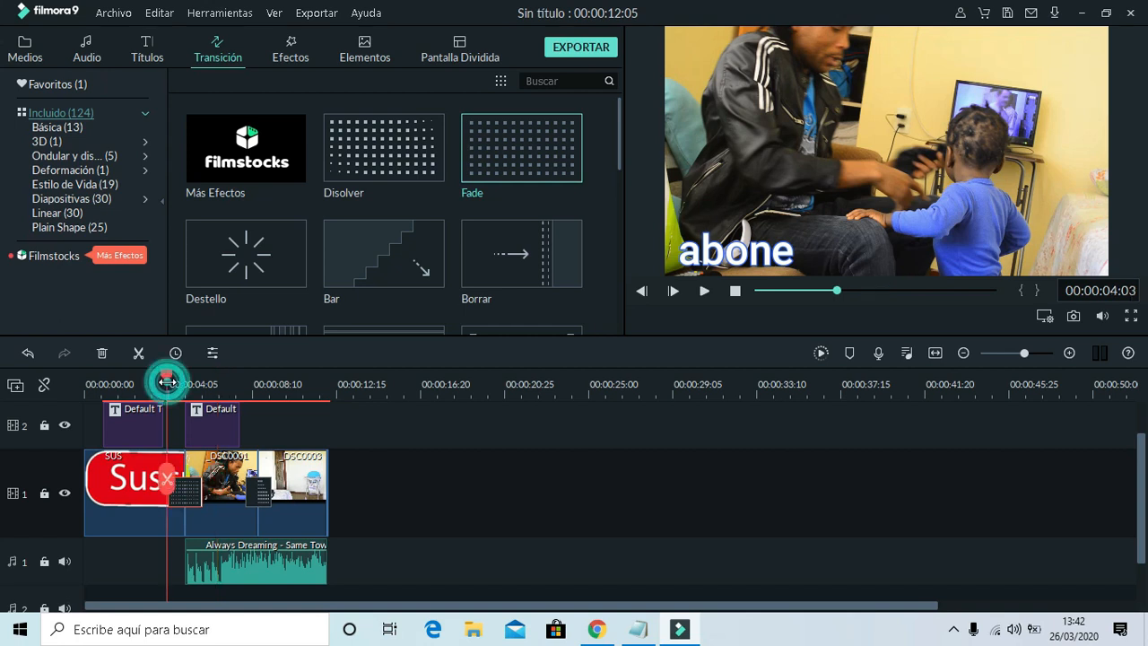
key("space")
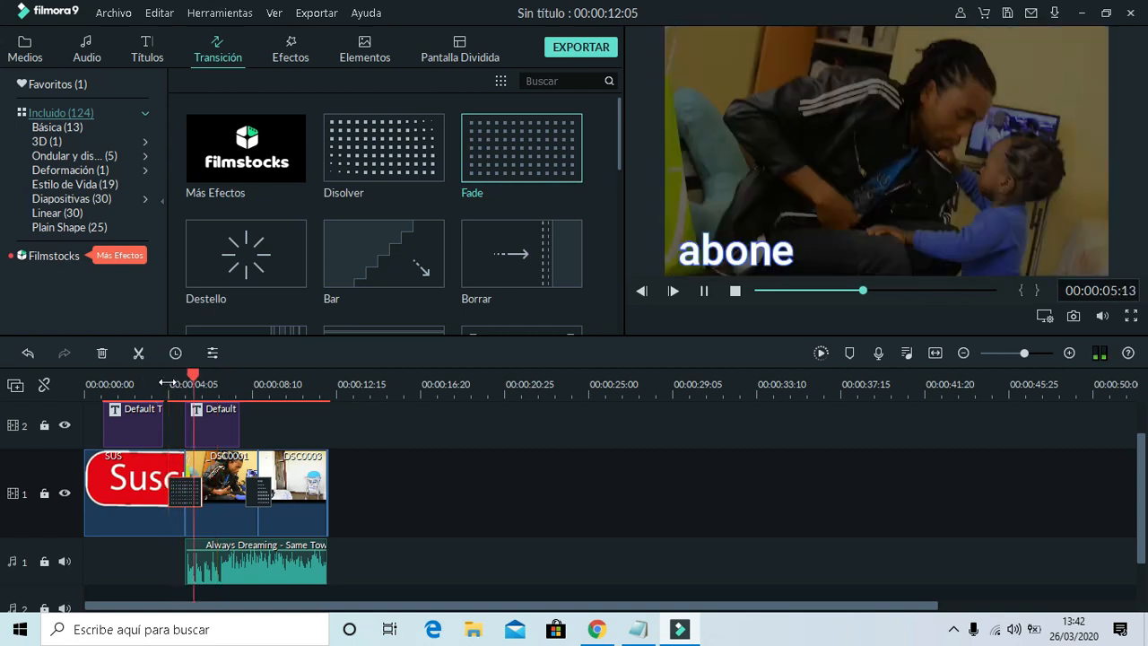
key("space")
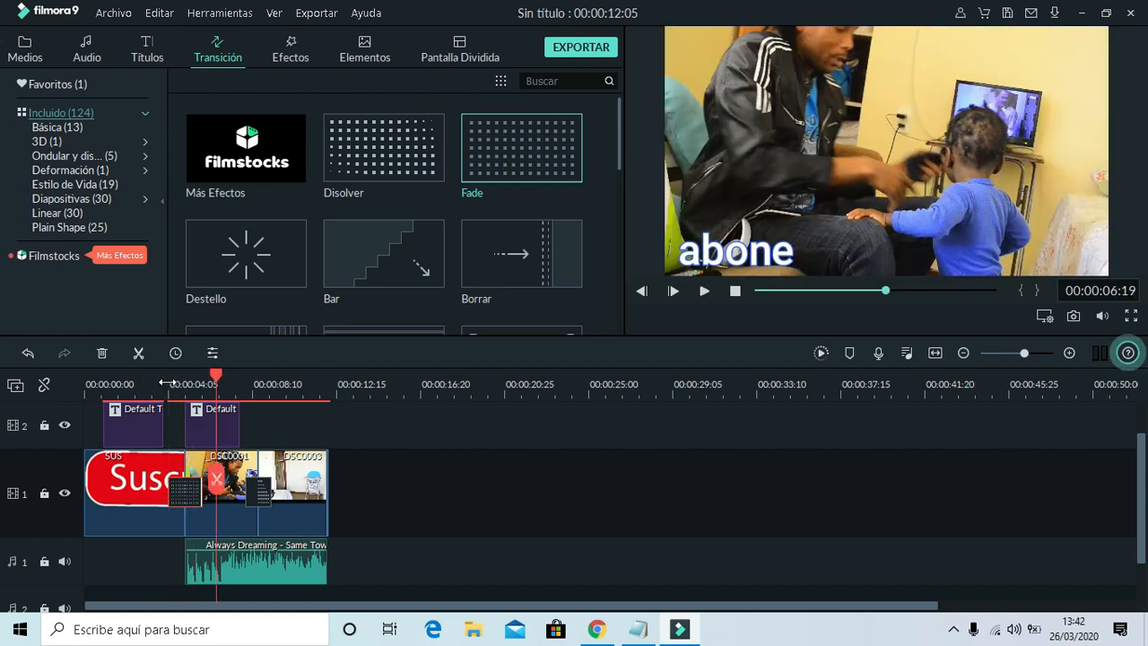
Apply the custom Mi preest. 6 preset to the _DSC0001 clip with advanced color correction and confirm
double_click(231, 523)
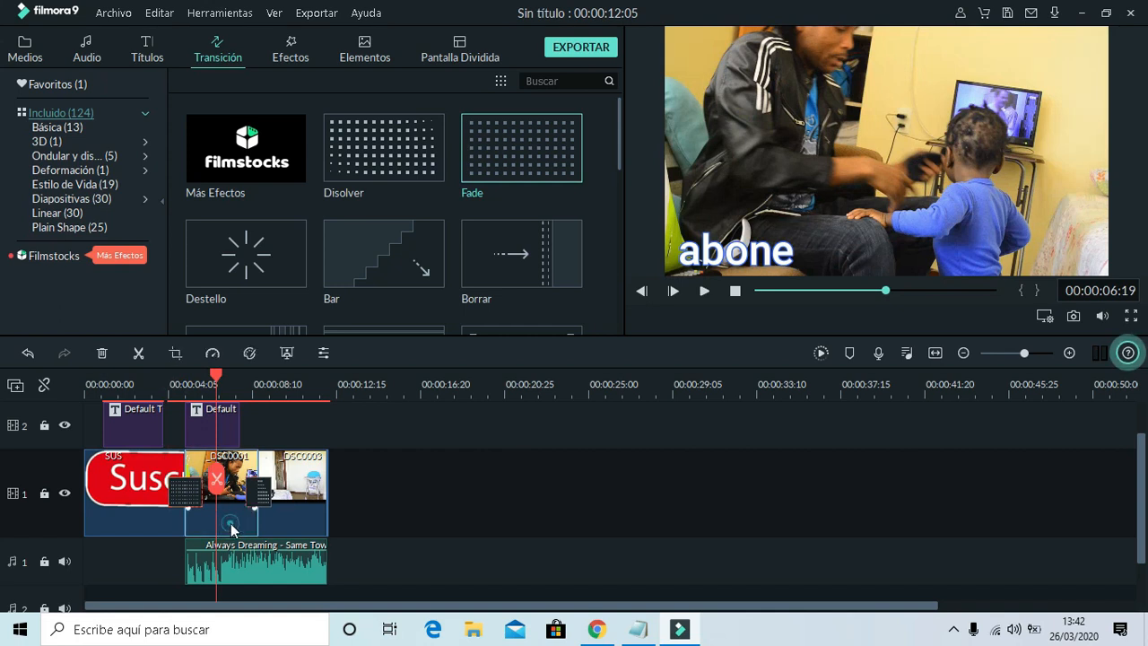
left_click(478, 319)
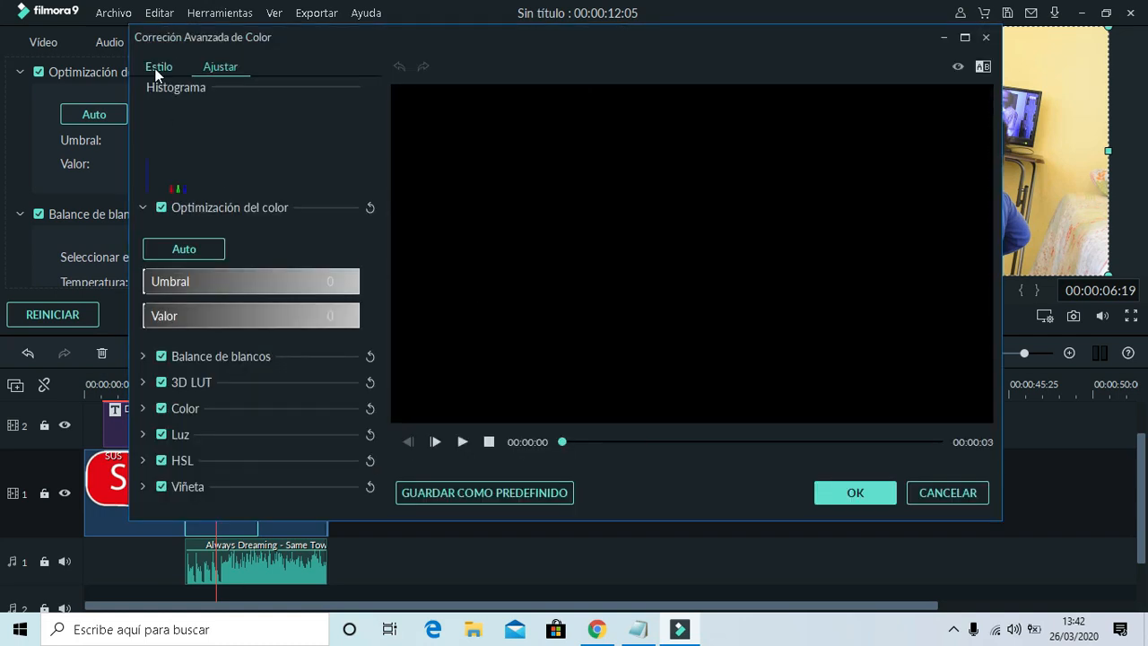
left_click(158, 69)
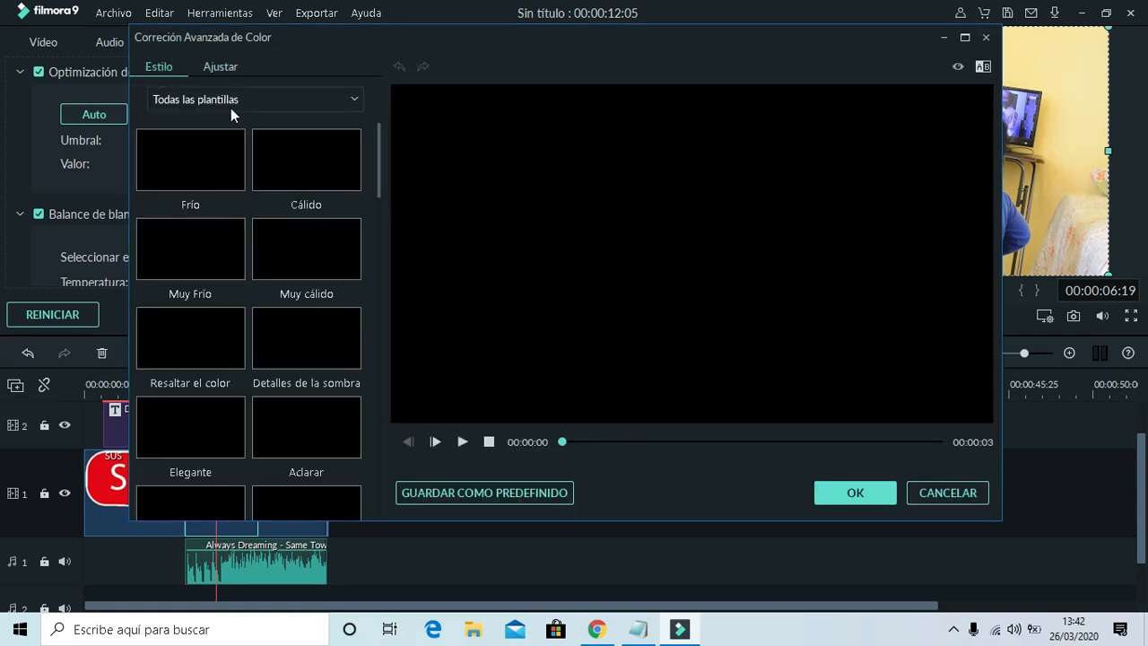
left_click(233, 99)
left_click(228, 135)
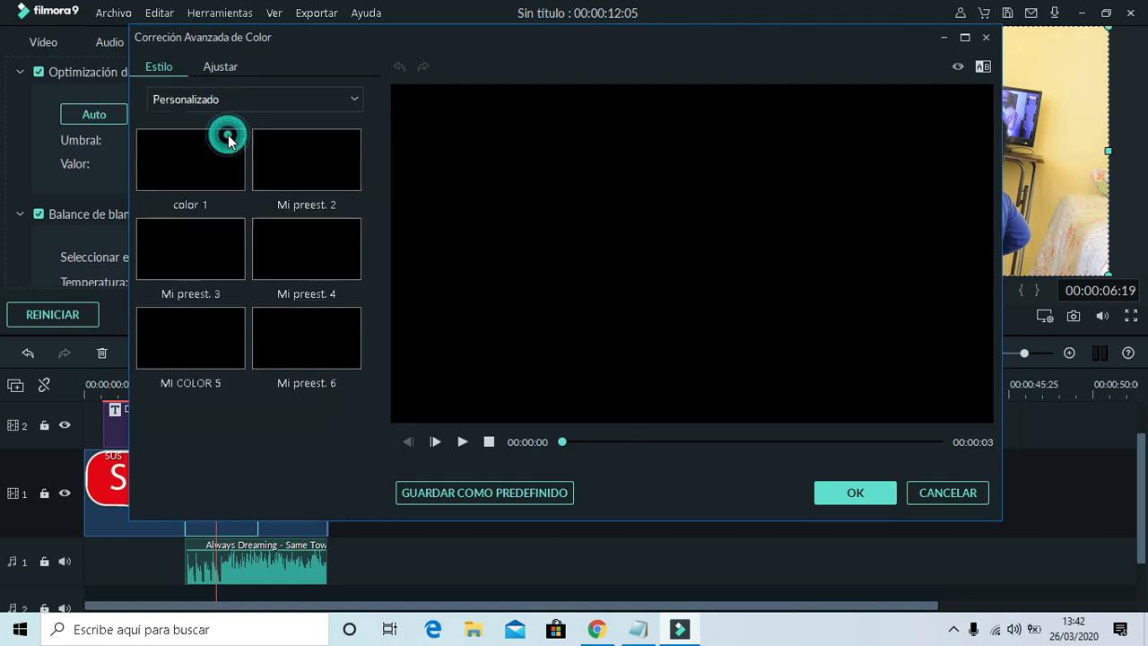
double_click(300, 353)
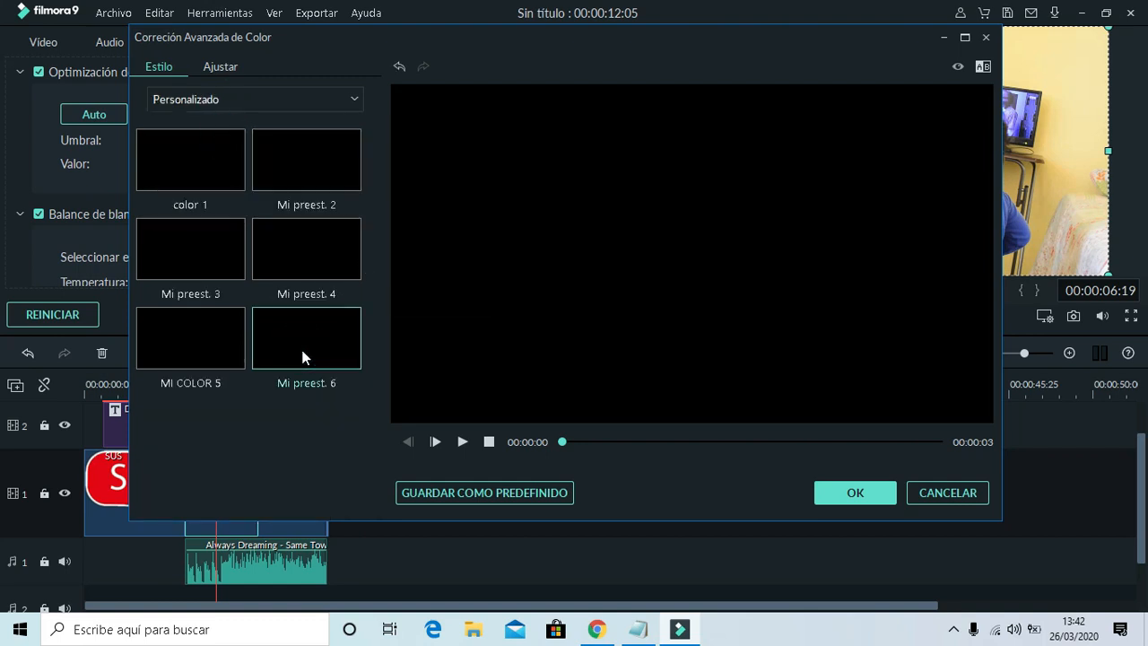
left_click(845, 496)
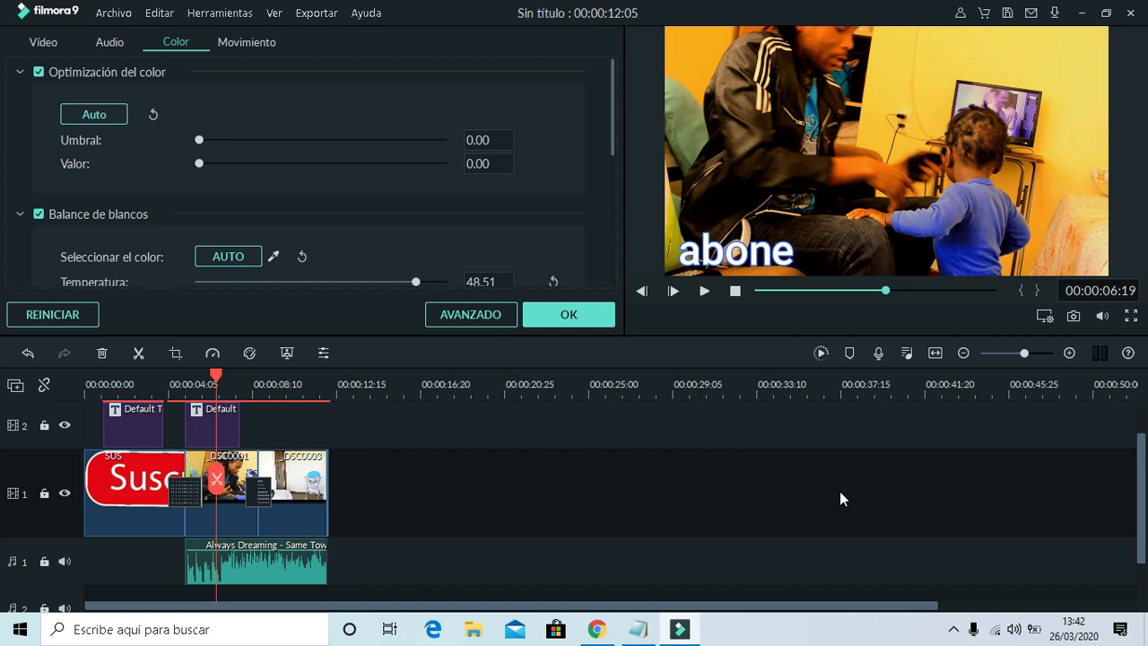
left_click(577, 316)
Open advanced color correction for the _DSC0003 clip and set its 3D LUT to Batman
left_click(302, 469)
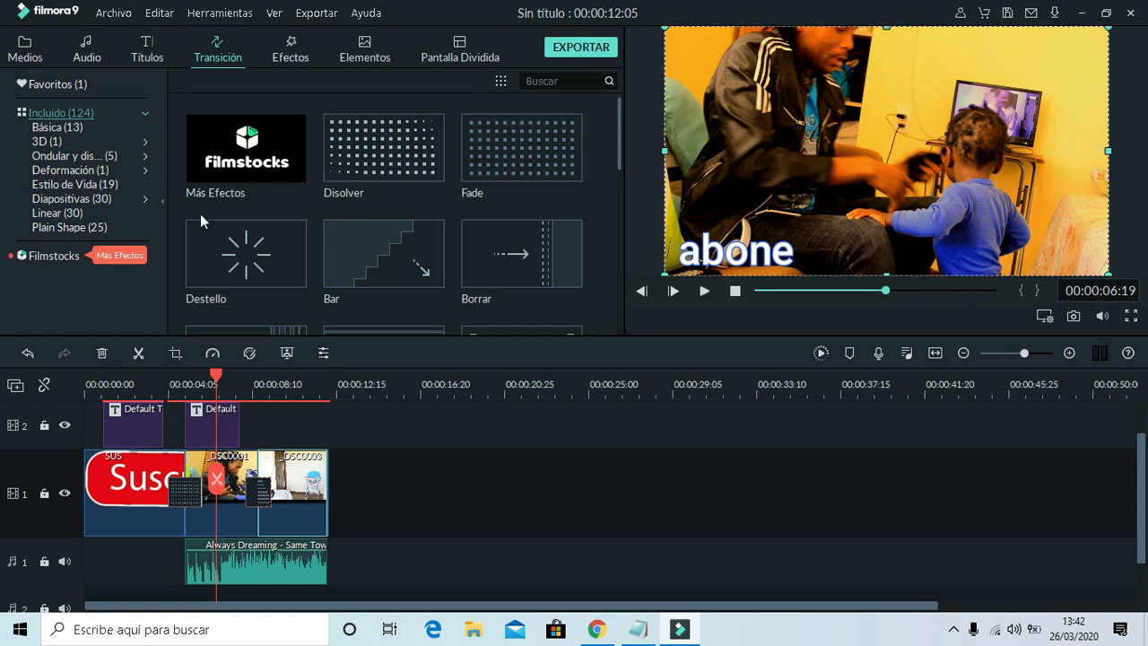
left_click(250, 353)
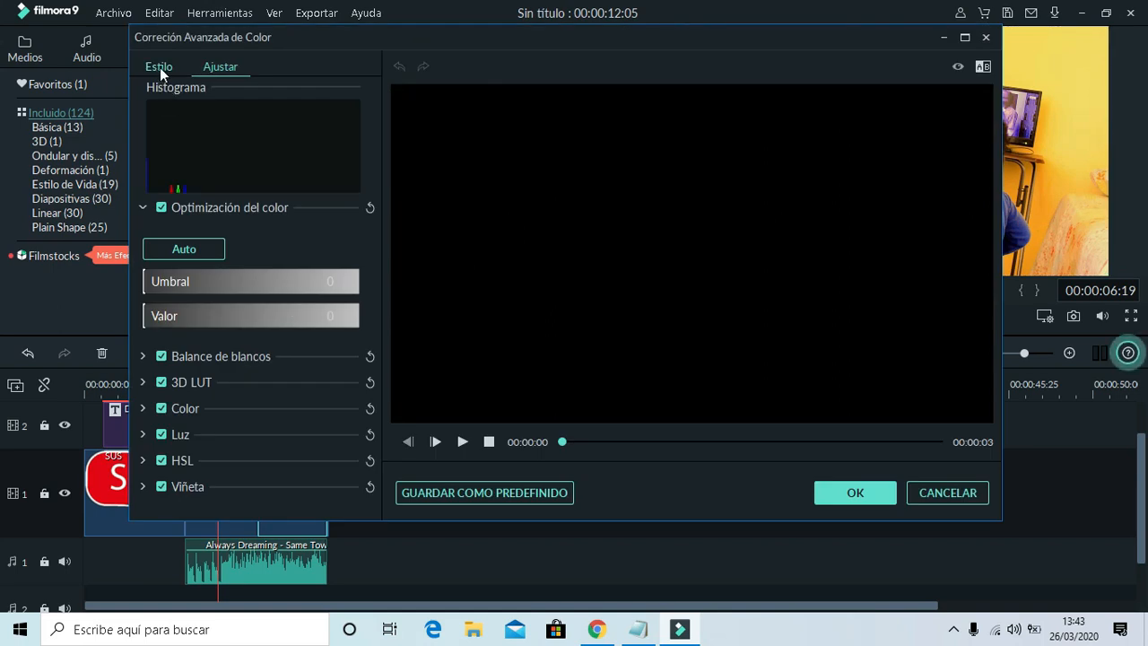
left_click(142, 381)
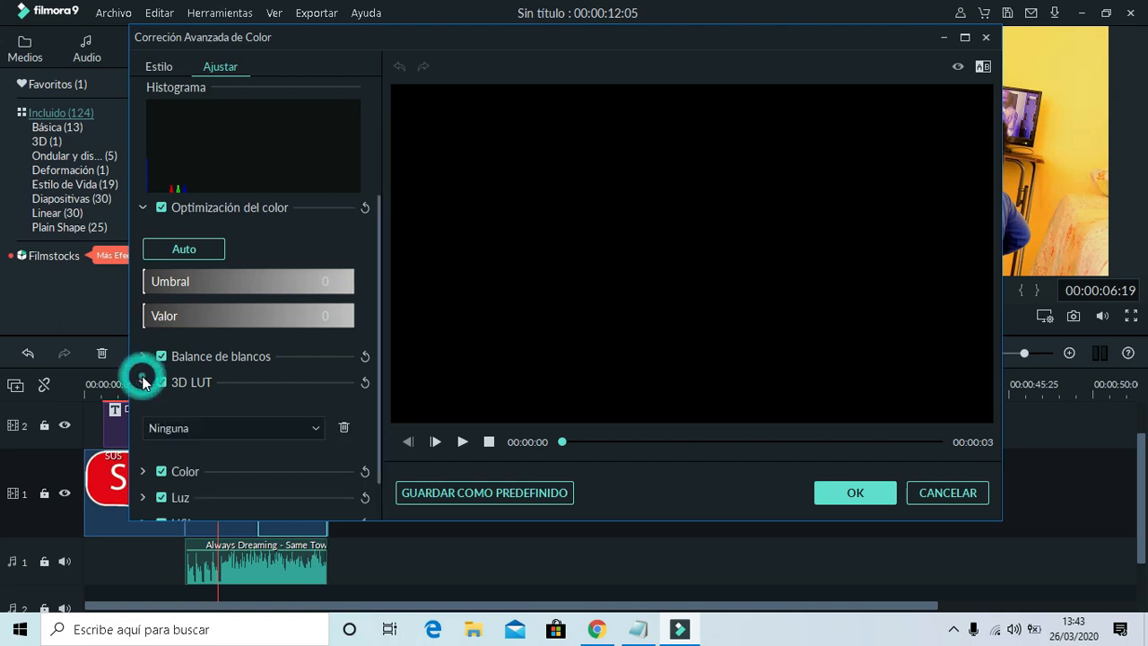
left_click(194, 427)
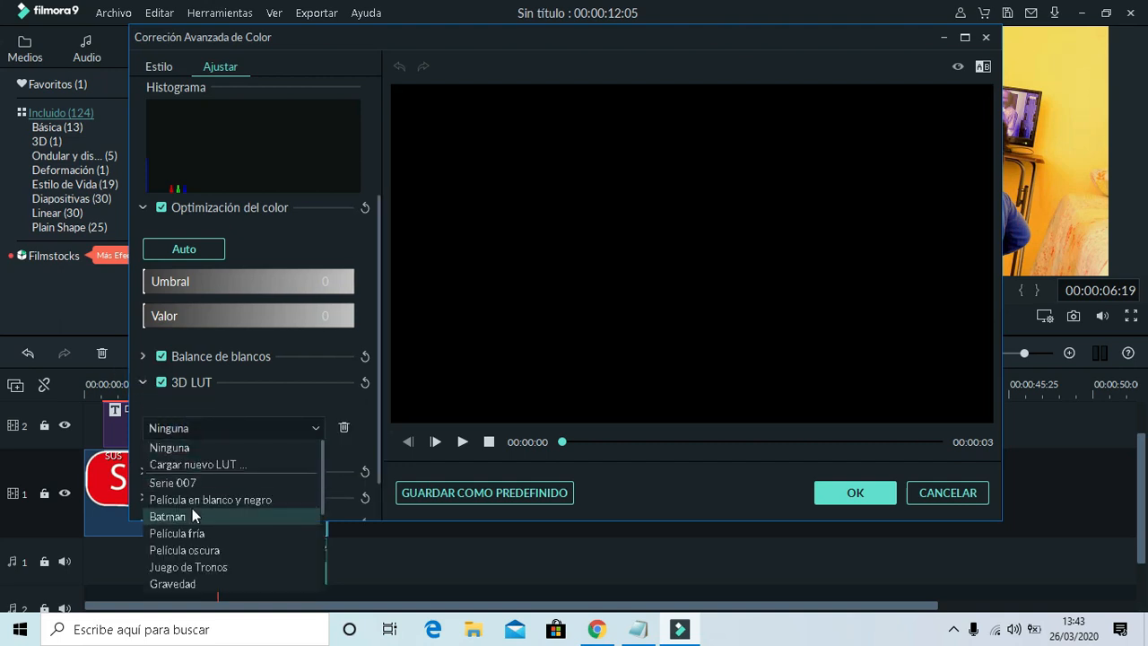
left_click(167, 517)
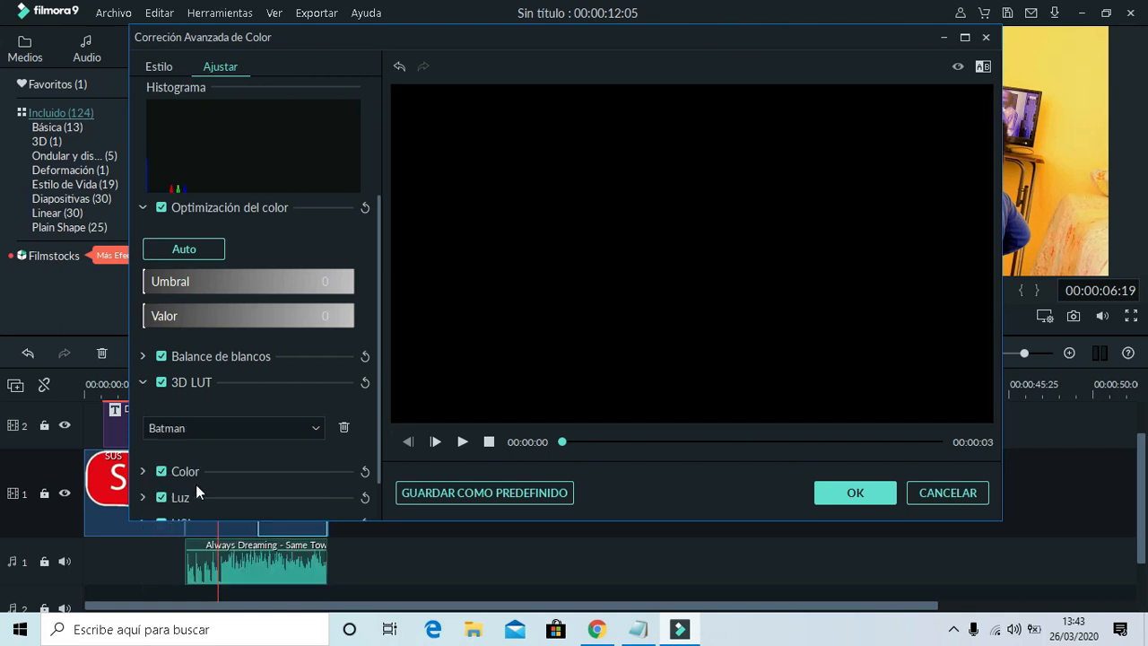
left_click(191, 428)
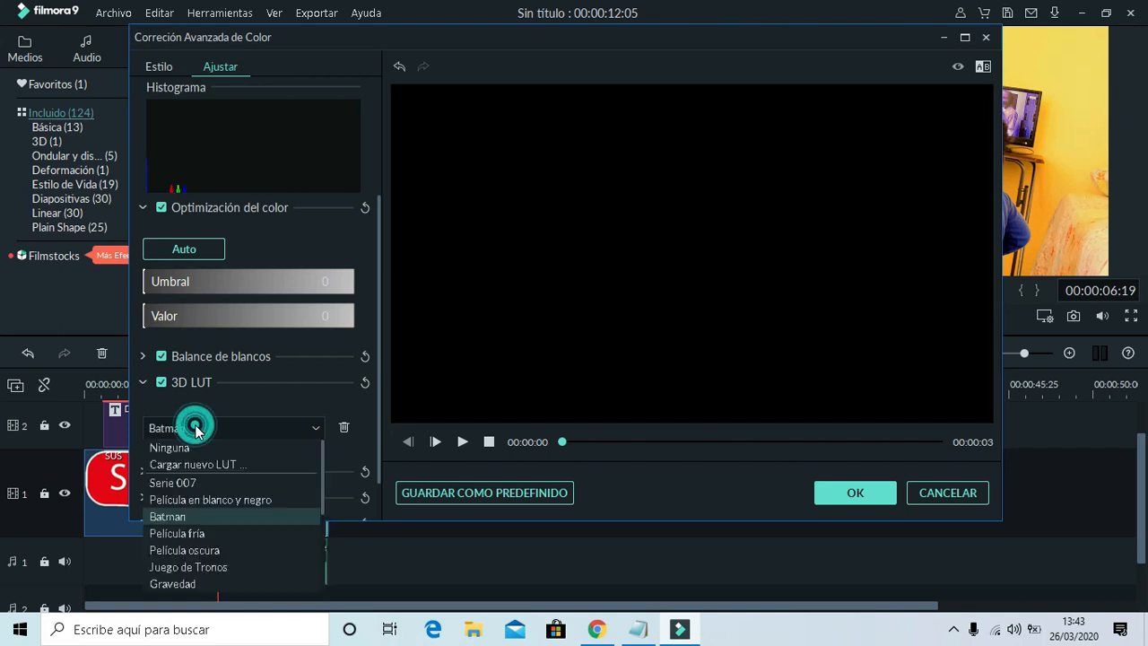
left_click(173, 519)
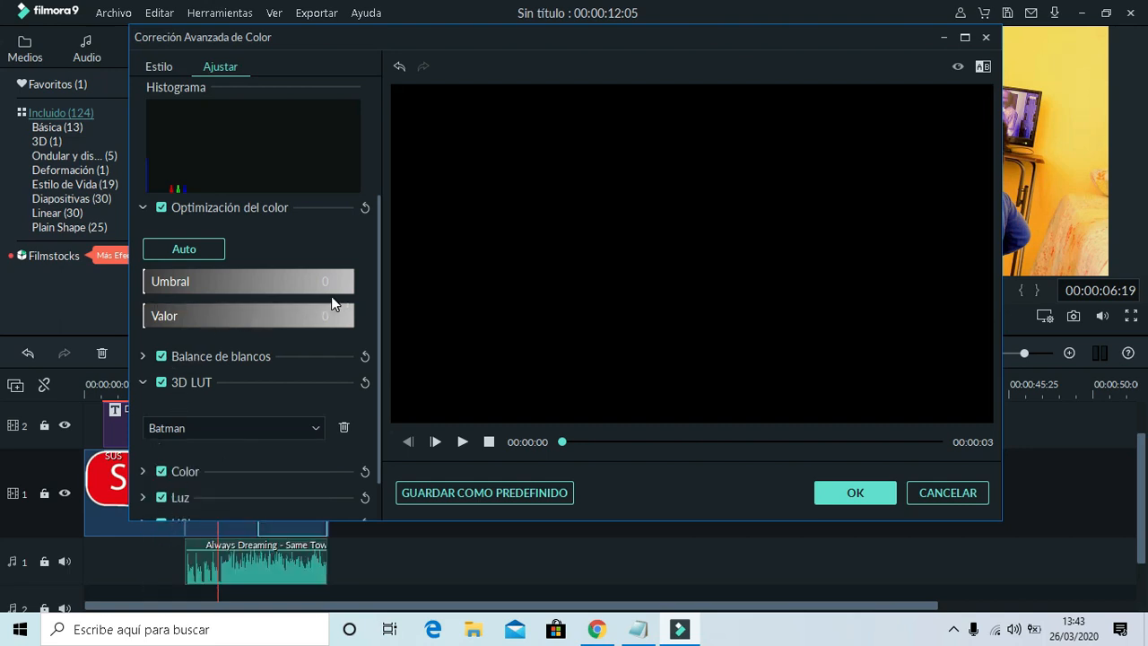
Set the color adjustments to Exposición 13, Brillo 18 and Contraste 18
left_click(143, 382)
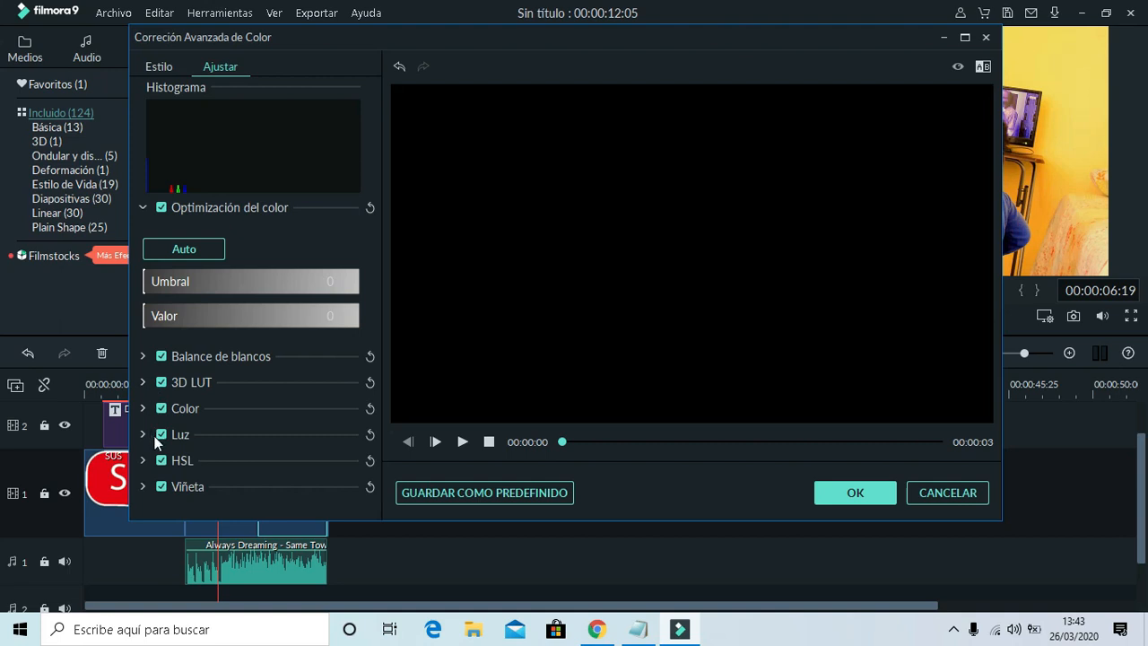
left_click(142, 408)
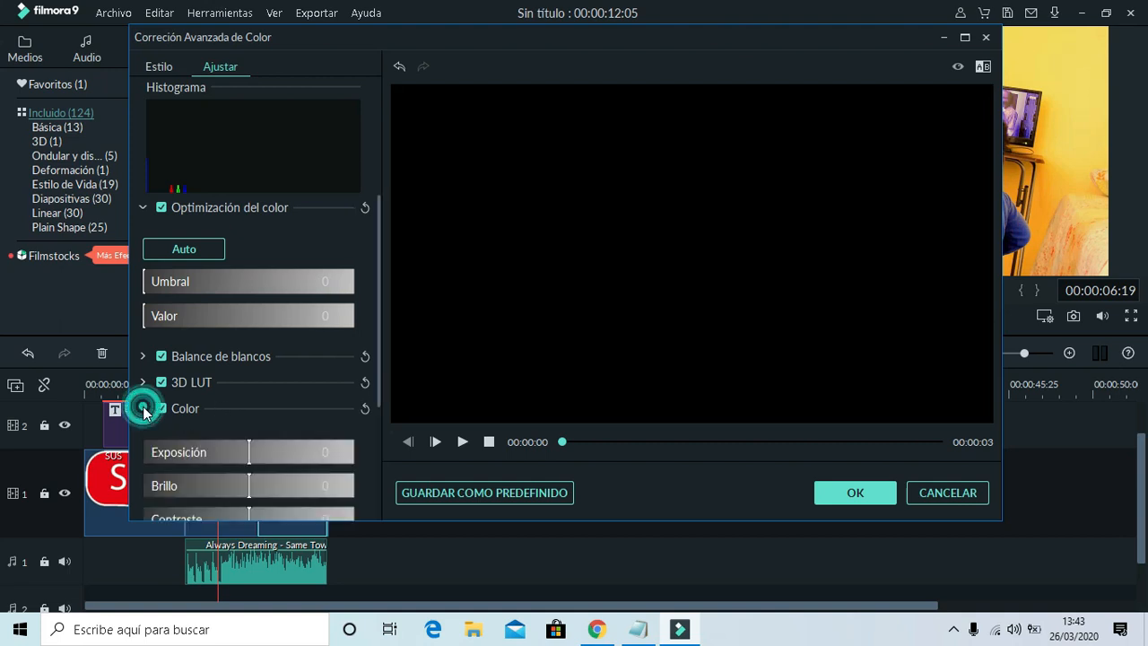
left_click_drag(256, 453, 266, 511)
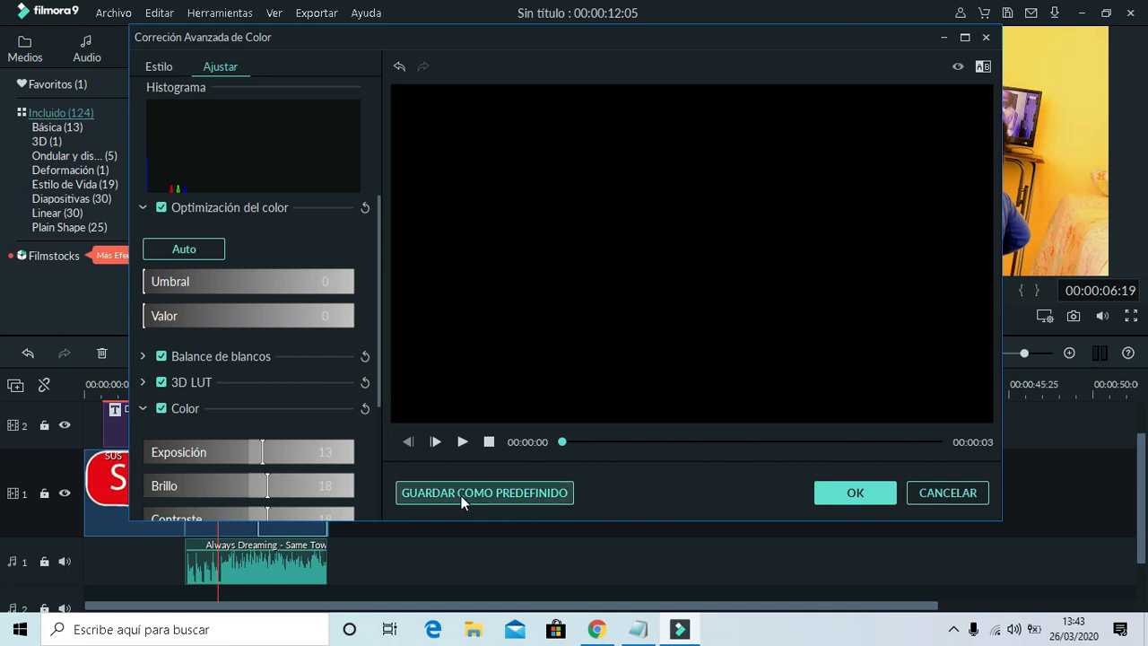
Save the color adjustments as a custom preset named "ggf" and cancel the correction on the clip
left_click(484, 492)
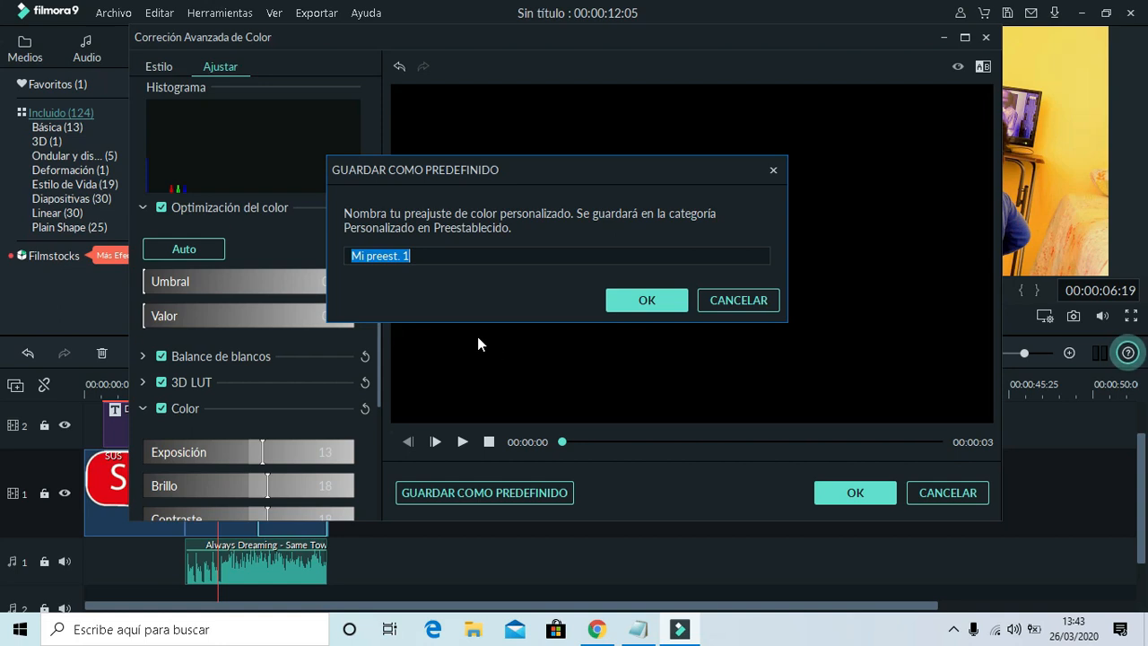
type("ggf")
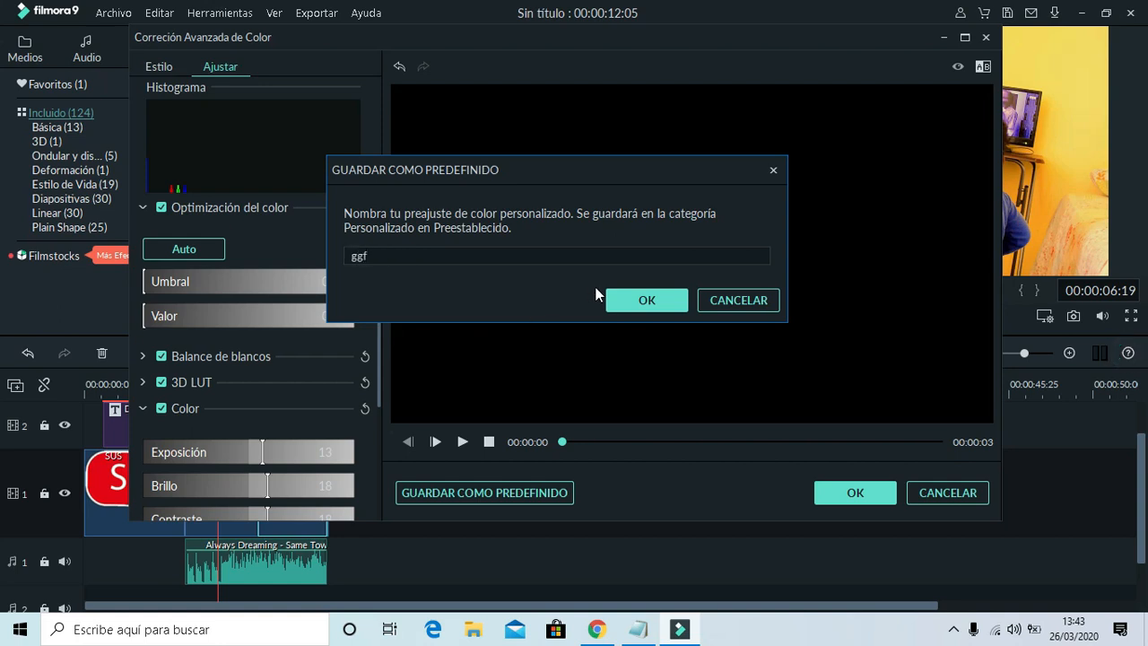
left_click(645, 299)
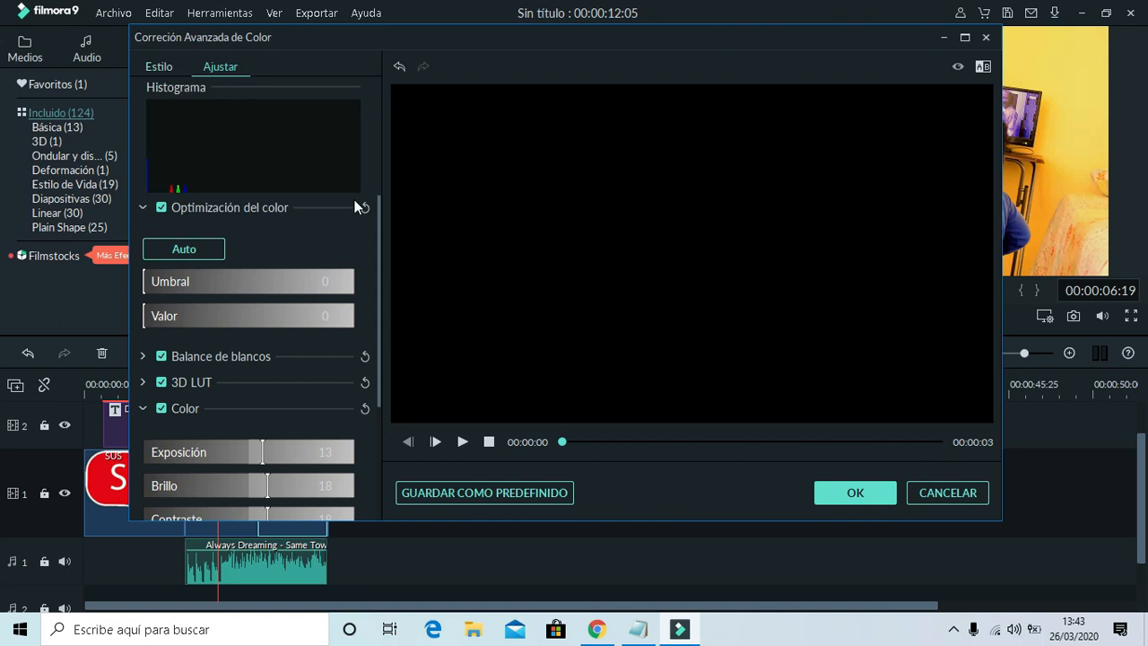
left_click(942, 492)
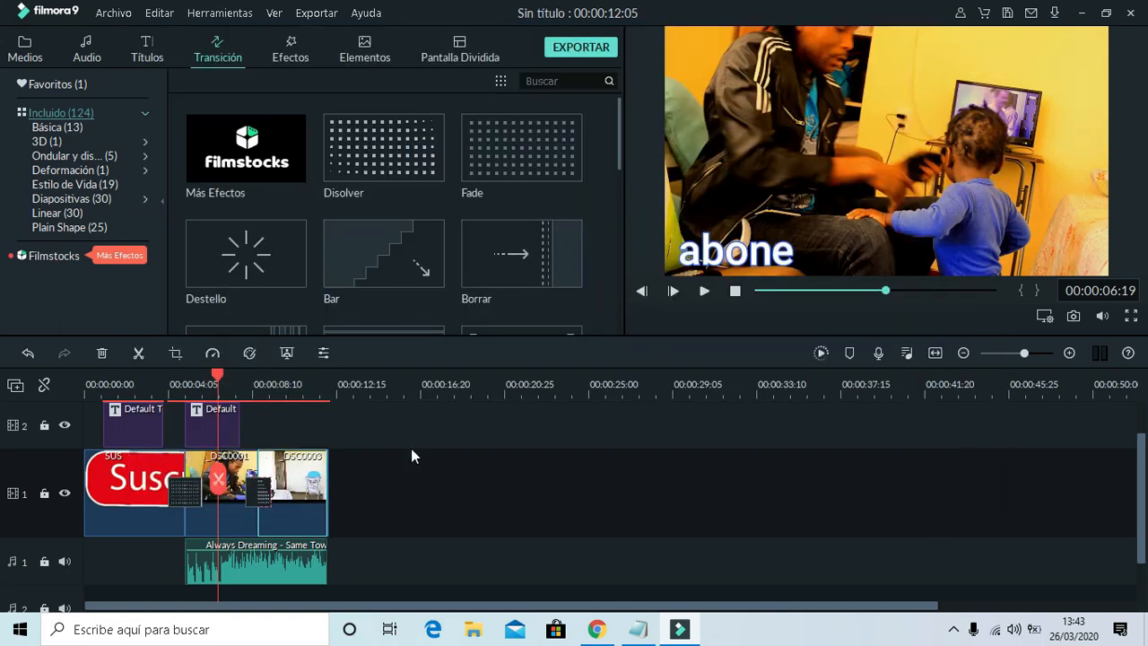
Apply the custom ggf preset to the _DSC0003 clip with advanced color correction and confirm
double_click(297, 476)
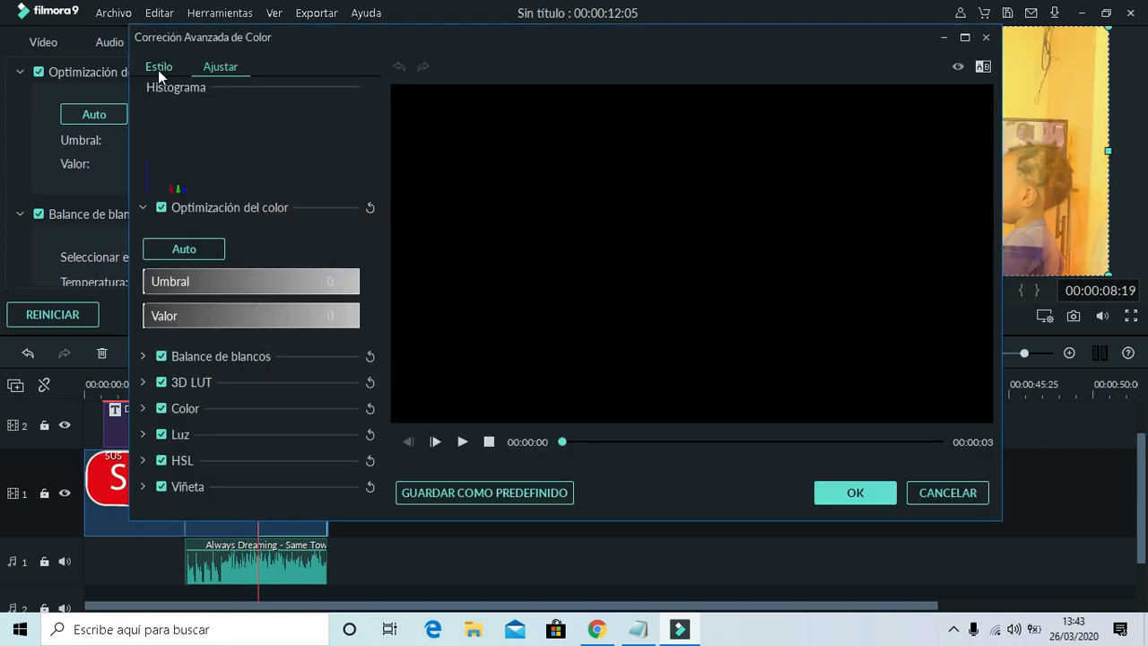
left_click(158, 70)
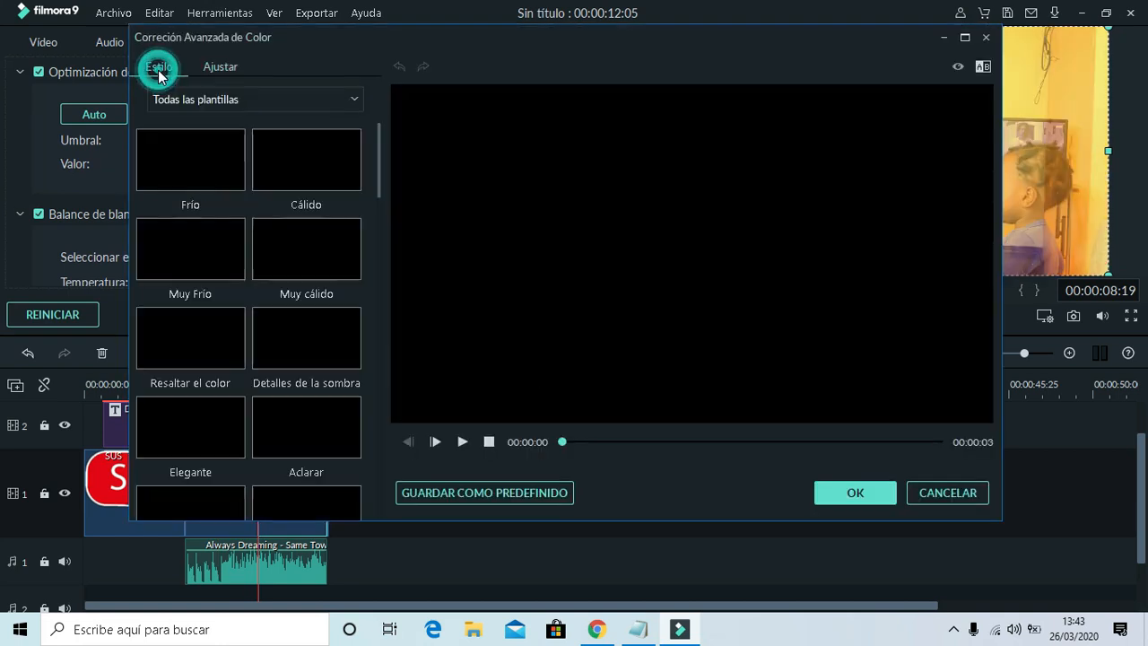
left_click(209, 100)
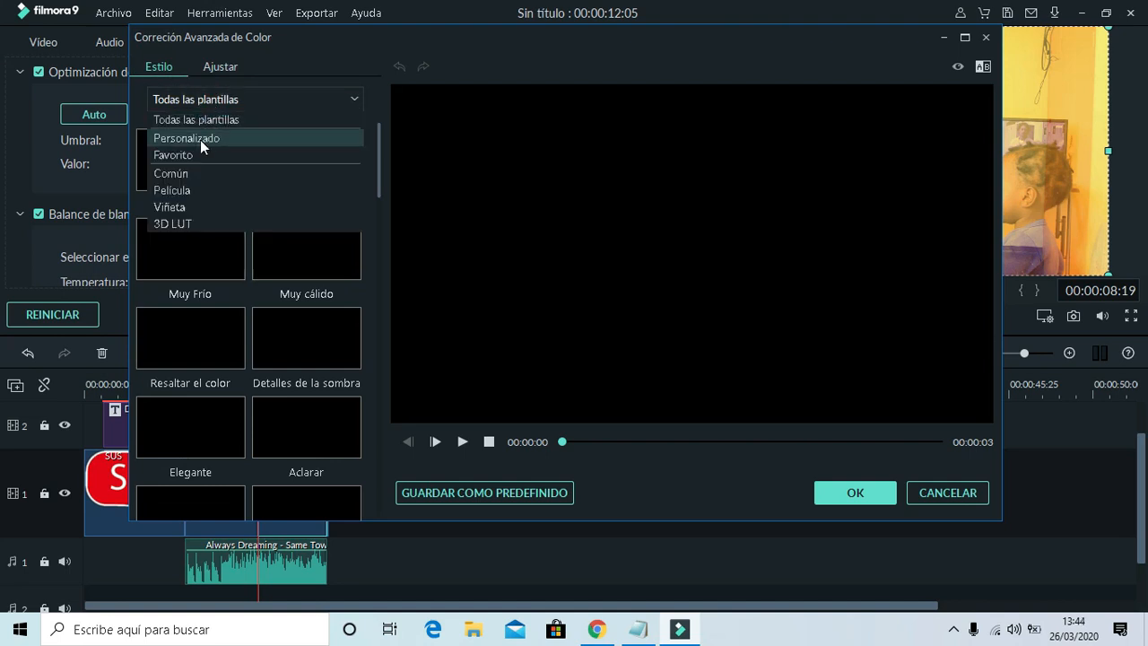
left_click(200, 140)
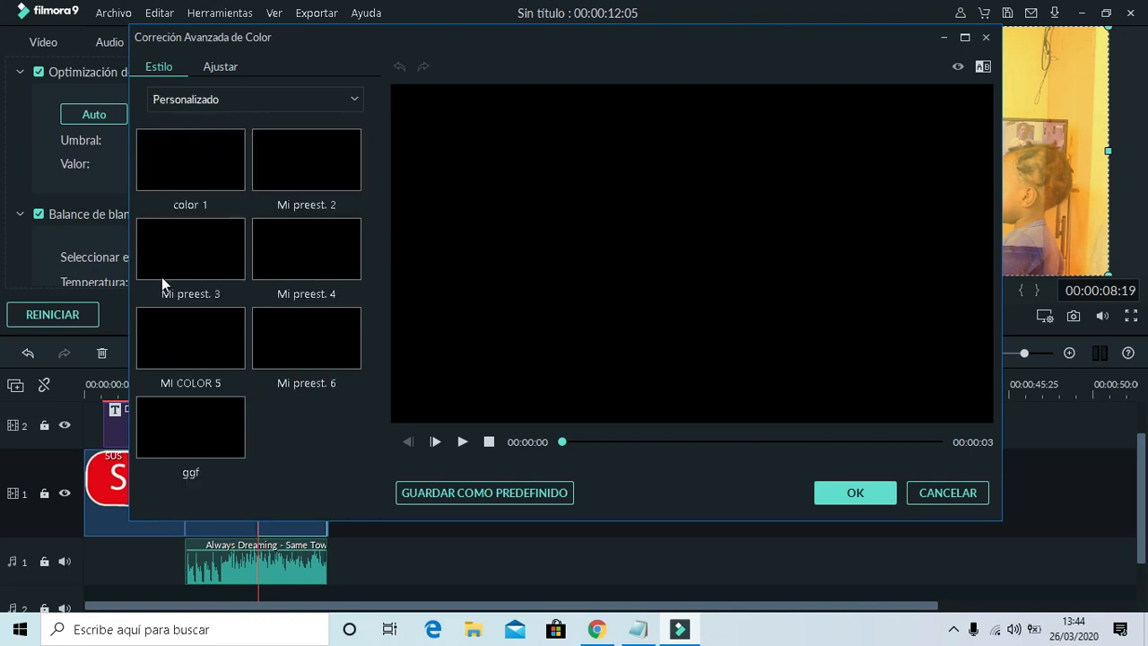
double_click(180, 437)
double_click(191, 426)
left_click(839, 494)
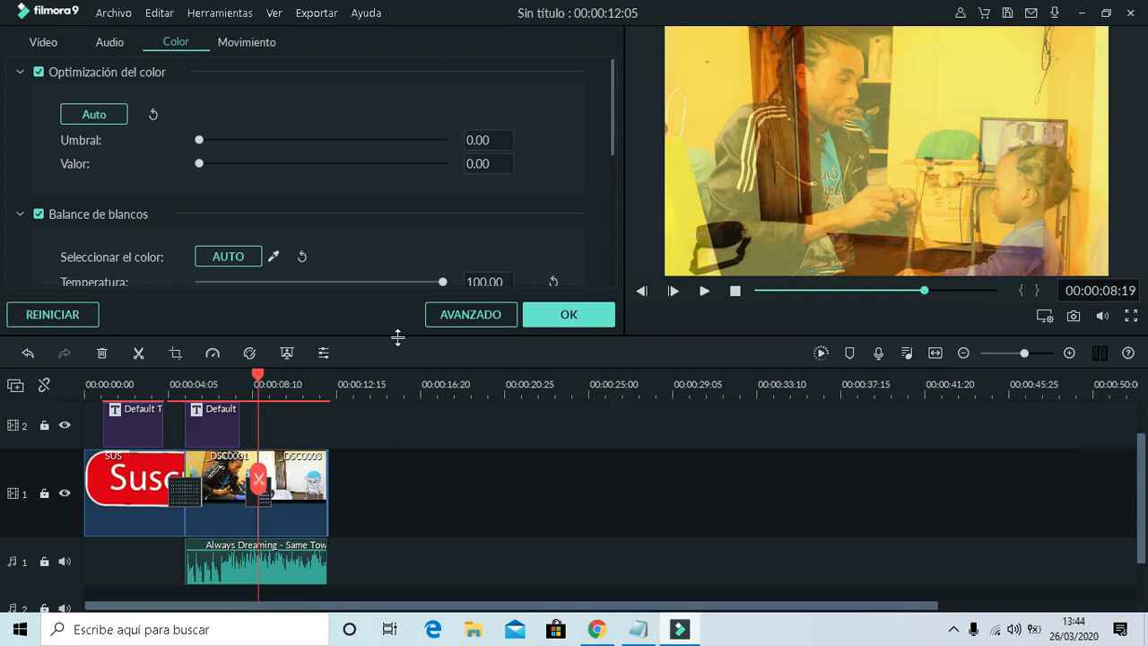
Play the corrected clips from about 6 seconds and accept the _DSC0003 clip's color settings
left_click(205, 383)
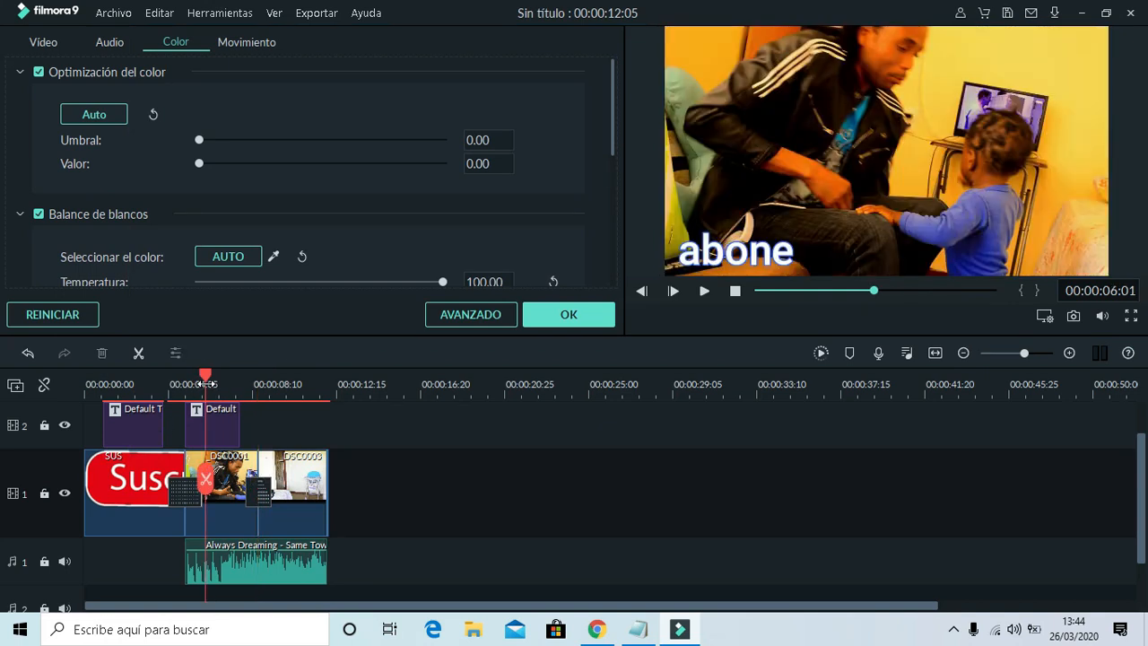
key("space")
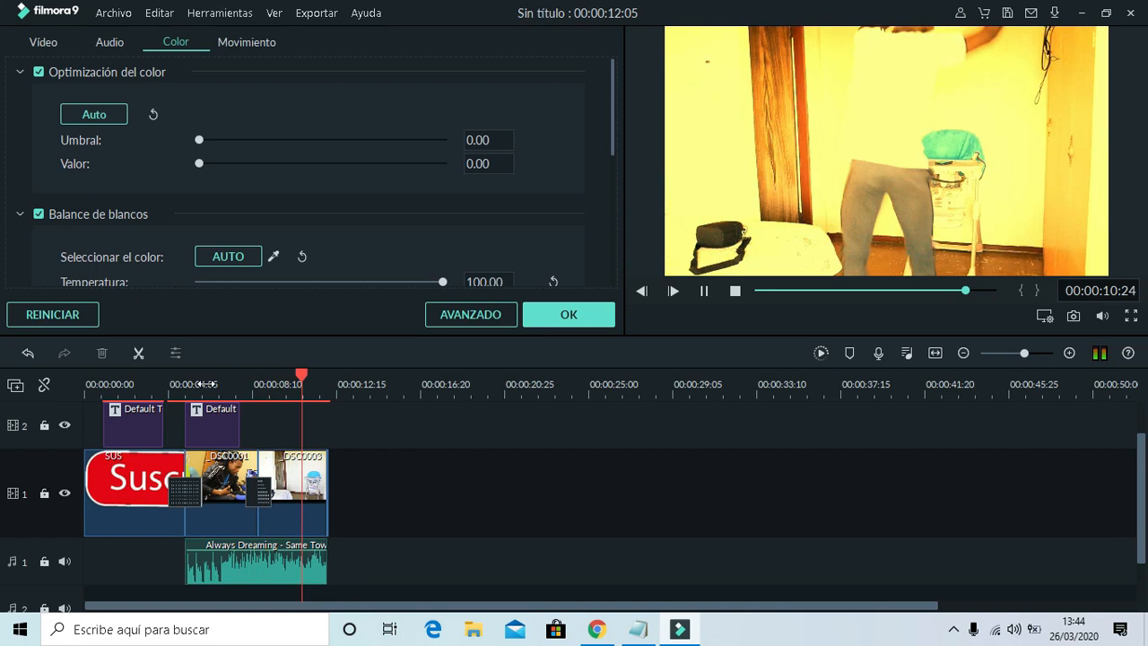
key("space")
left_click(570, 322)
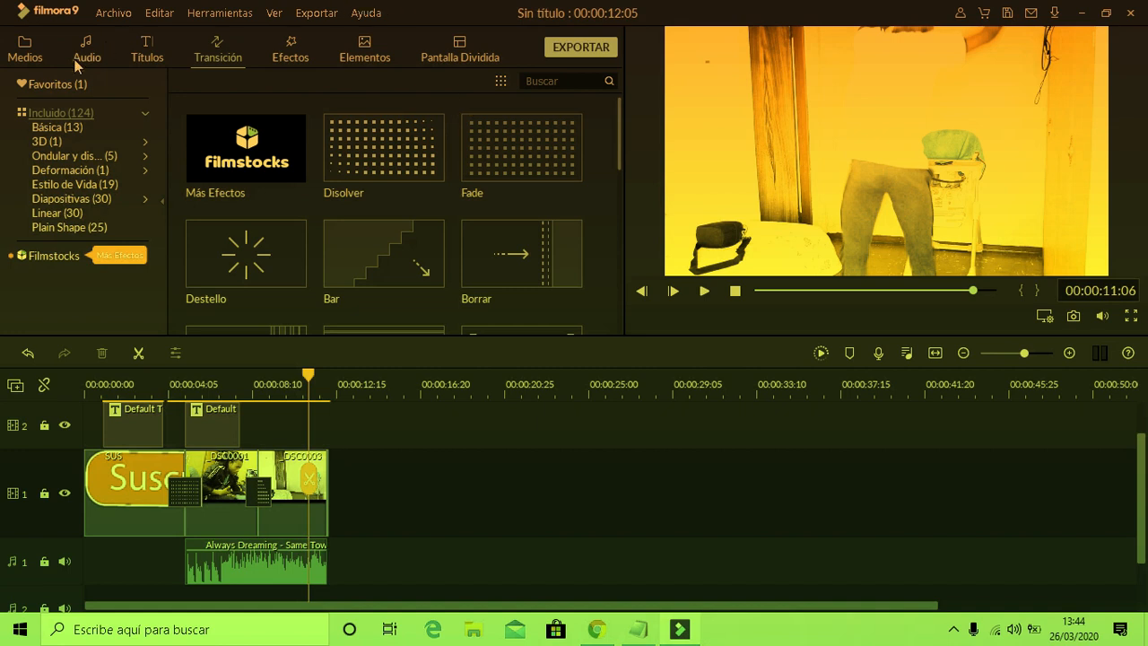
left_click(22, 56)
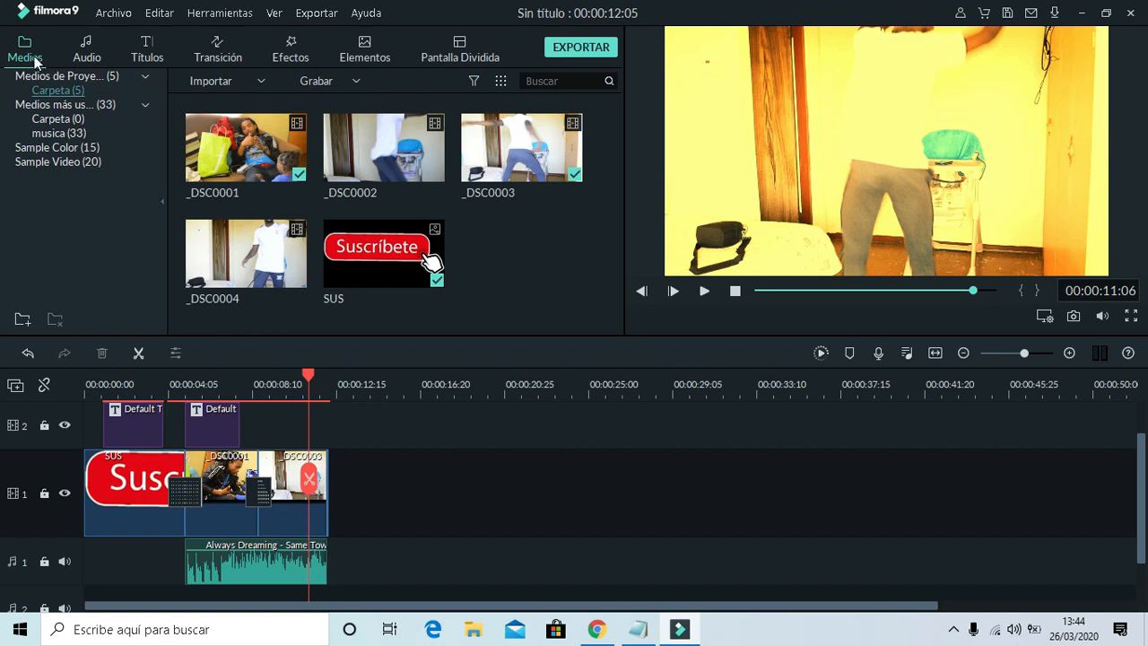
left_click(93, 63)
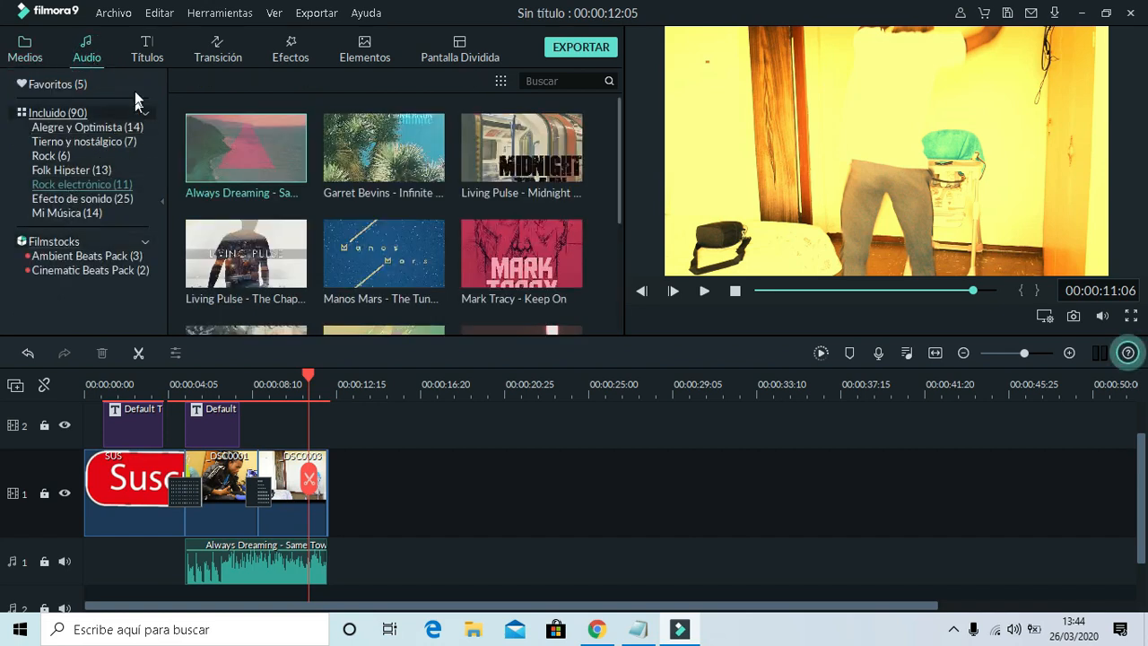
left_click(143, 54)
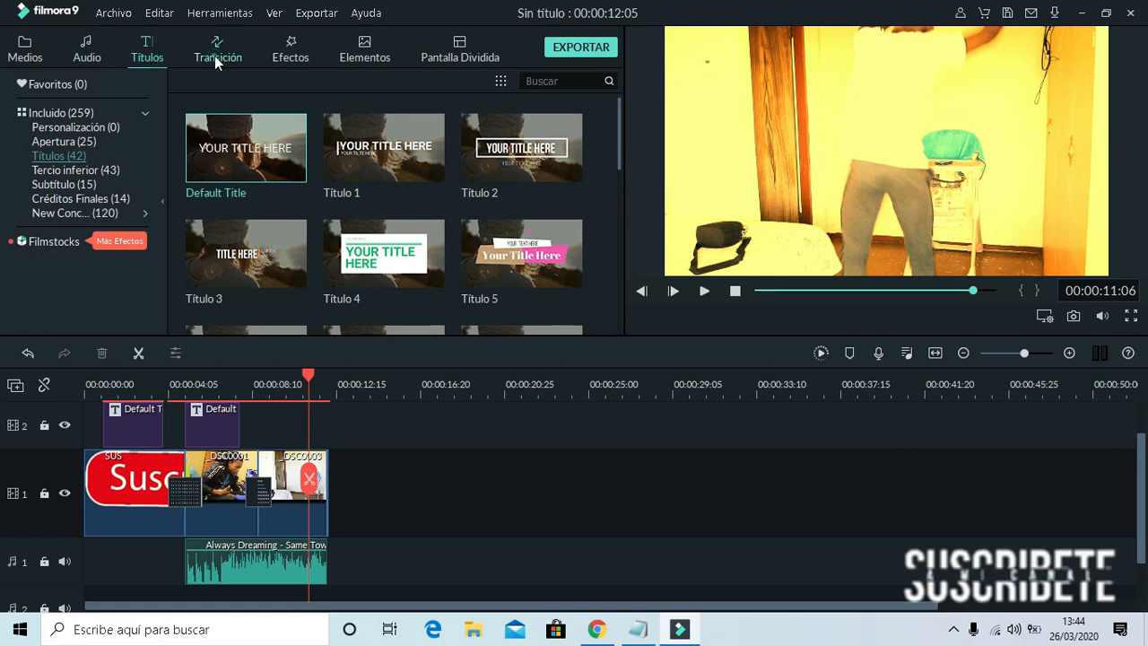
left_click(216, 60)
Place the Batman LUT effect on video track 2 above the _DSC0003 clip and preview it
left_click(290, 59)
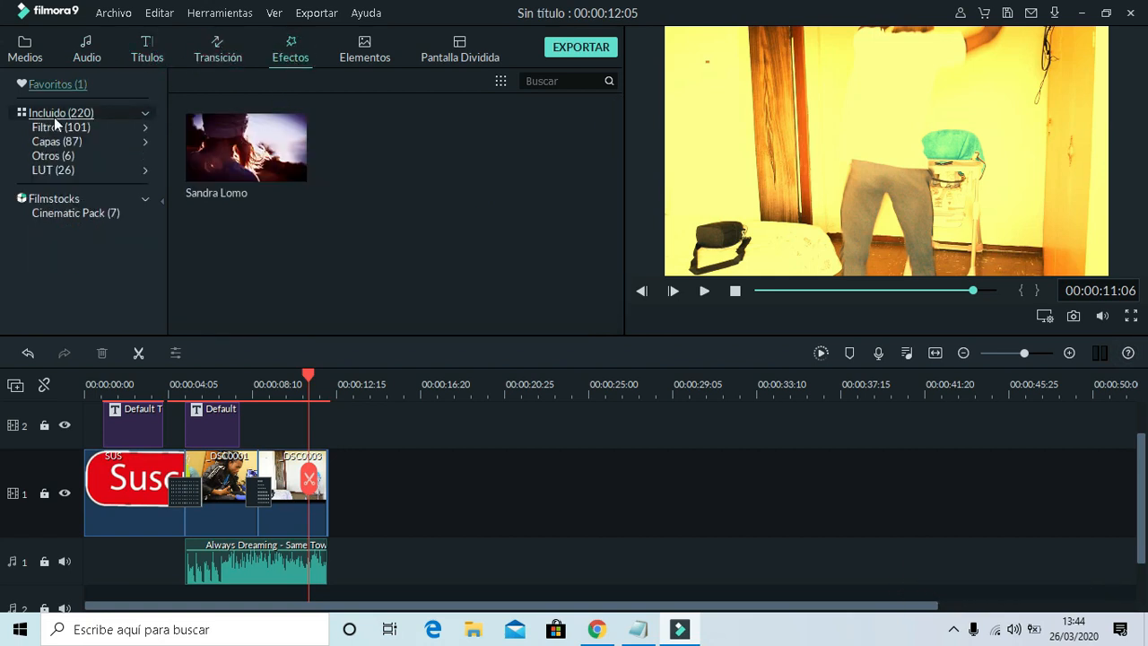
left_click(52, 170)
left_click_drag(484, 154, 333, 451)
left_click(281, 384)
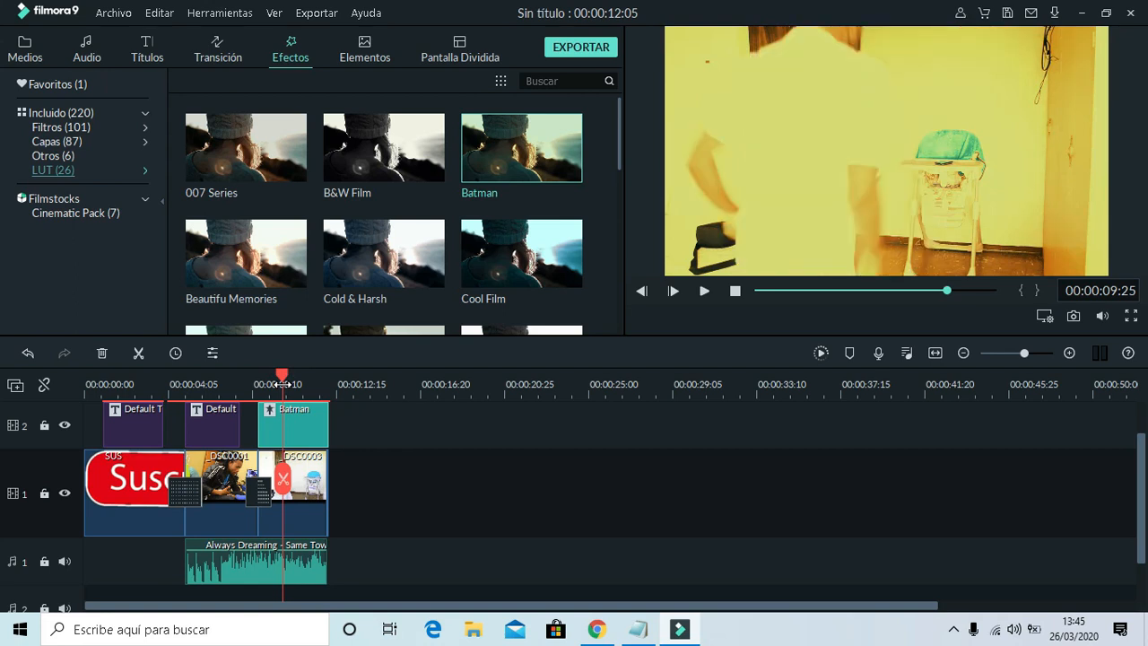
key("space")
key("space")
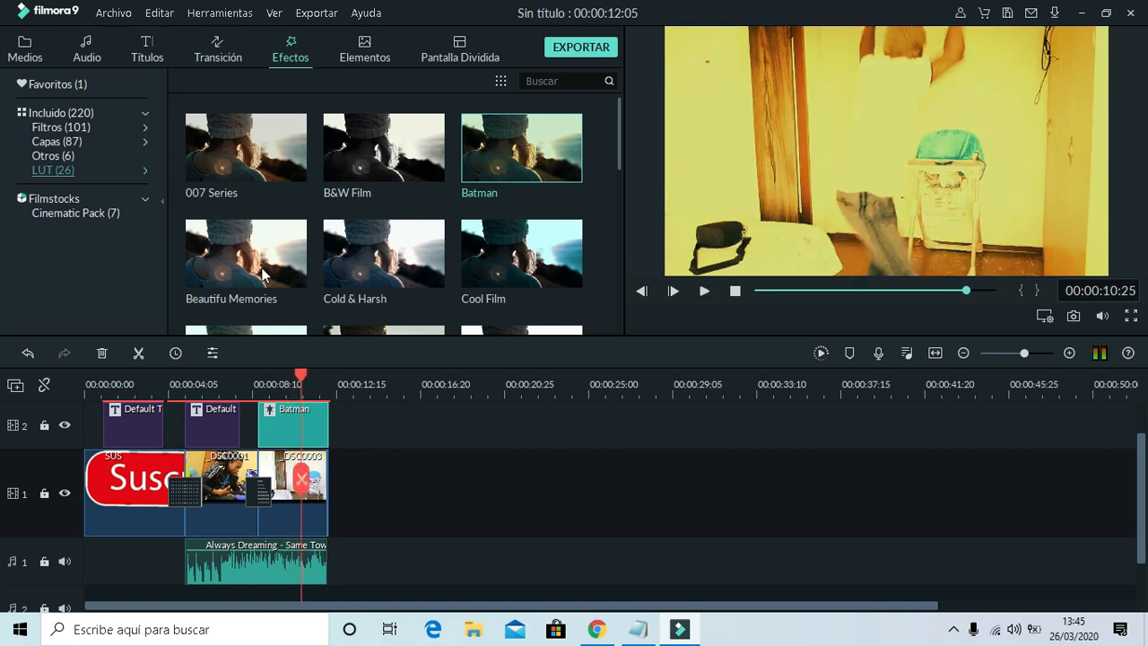
Add the B&W Film LUT effect on video track 2 over the end of the _DSC0003 clip and preview it
left_click_drag(340, 152, 300, 417)
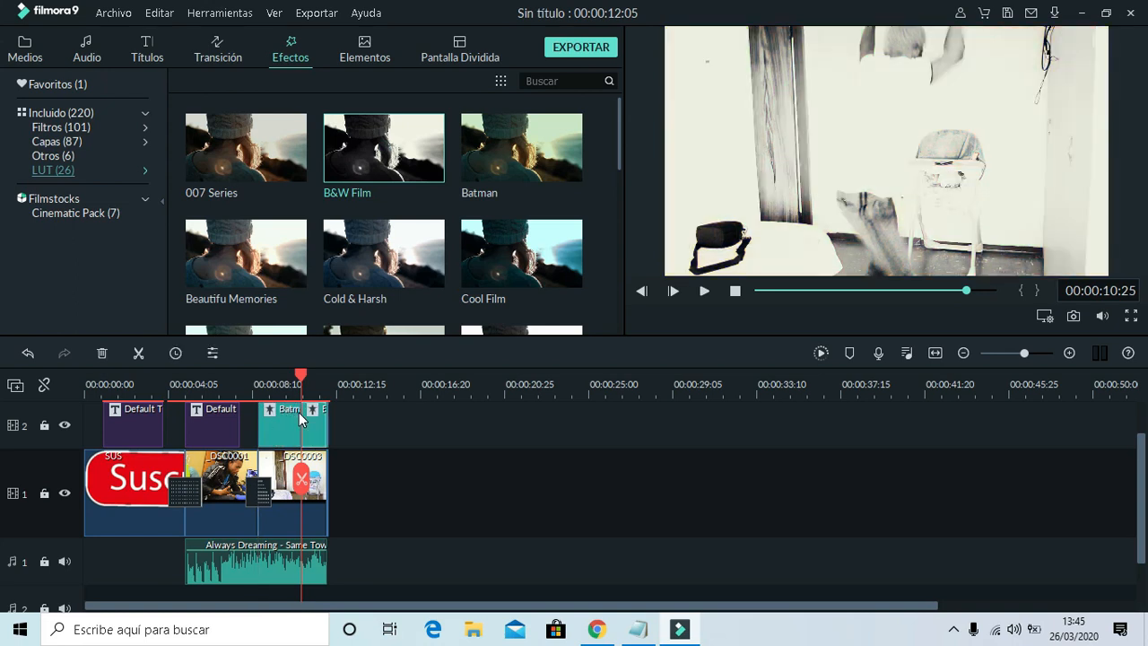
key("space")
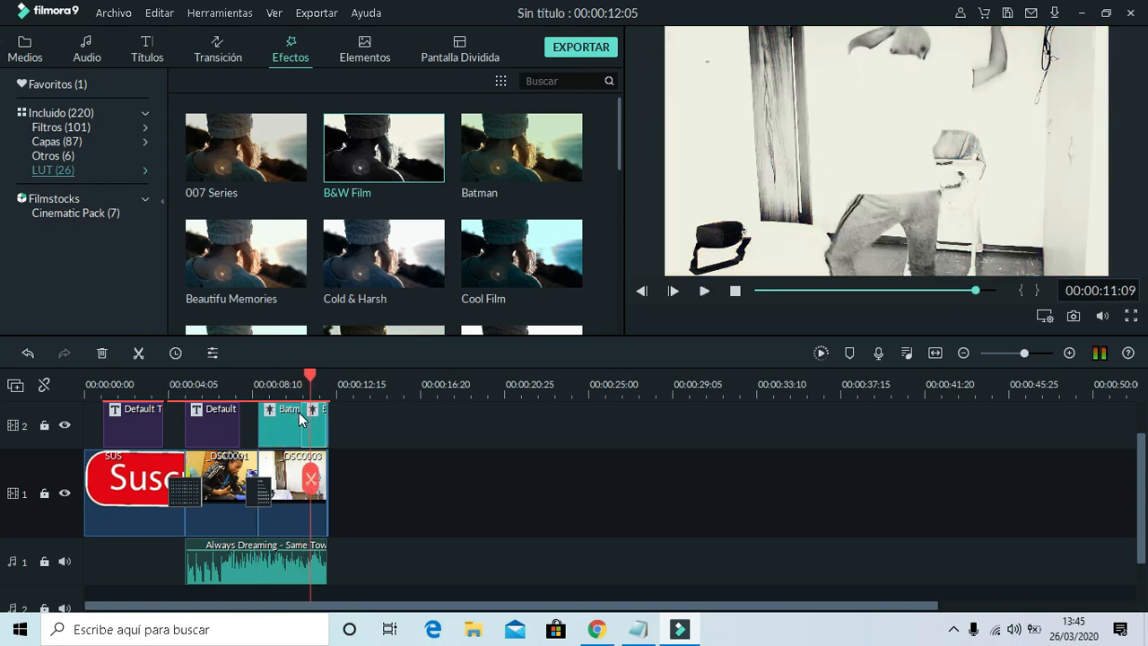
Delete the Batman and B&W Film effects from video track 2
left_click(281, 421)
key("Delete")
left_click(319, 430)
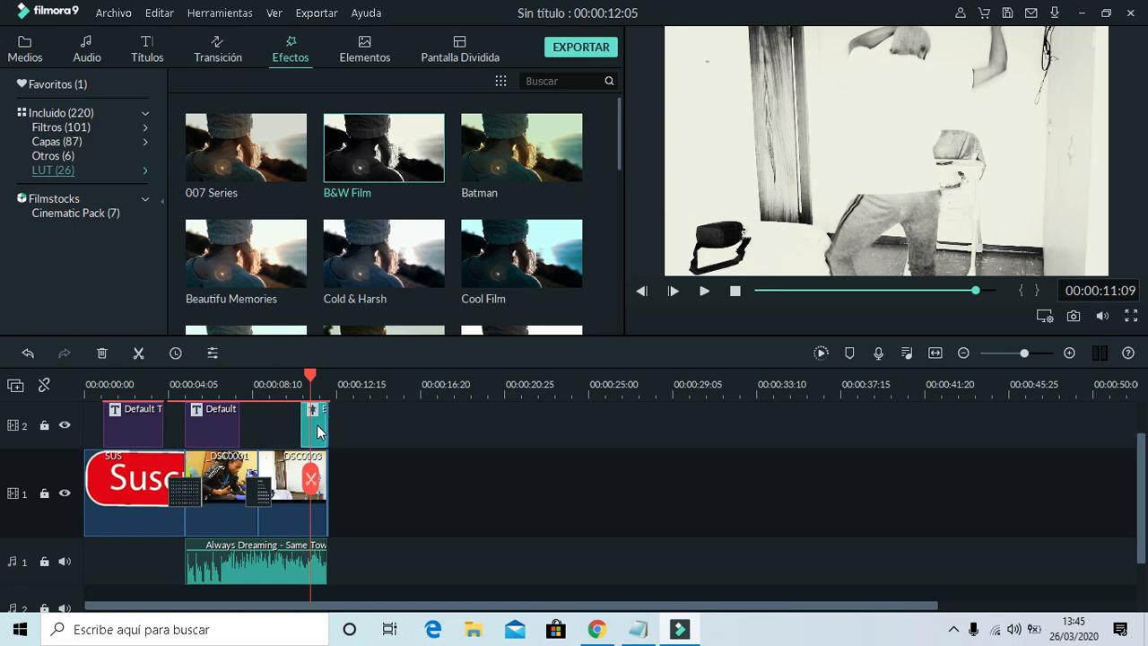
key("Delete")
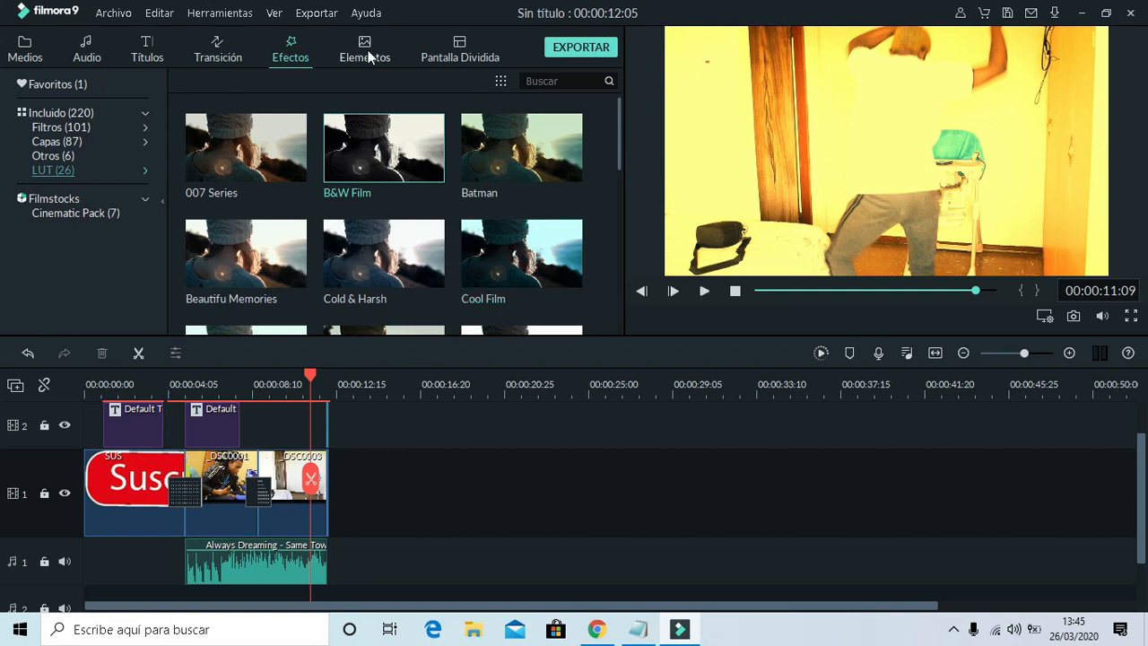
Crop the _DSC0003 clip to about 1731 x 974 at its original aspect ratio and confirm
mouse_move(619, 118)
left_mouse_down()
mouse_move(611, 229)
mouse_move(624, 112)
left_mouse_up()
left_click(287, 508)
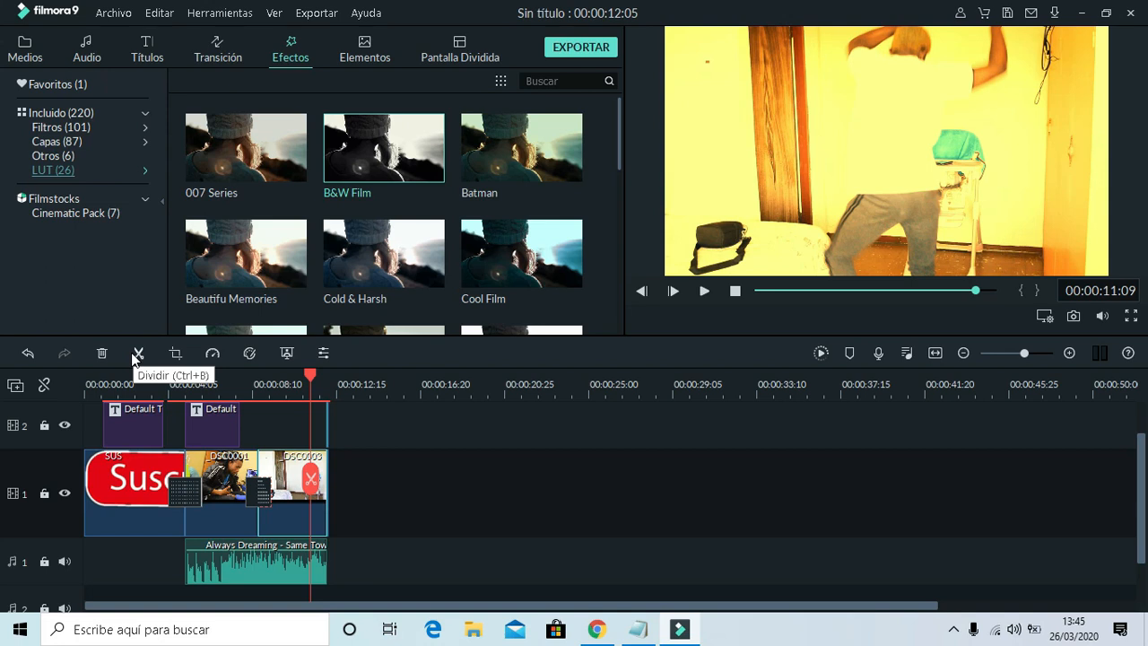
left_click(287, 480)
left_click(175, 354)
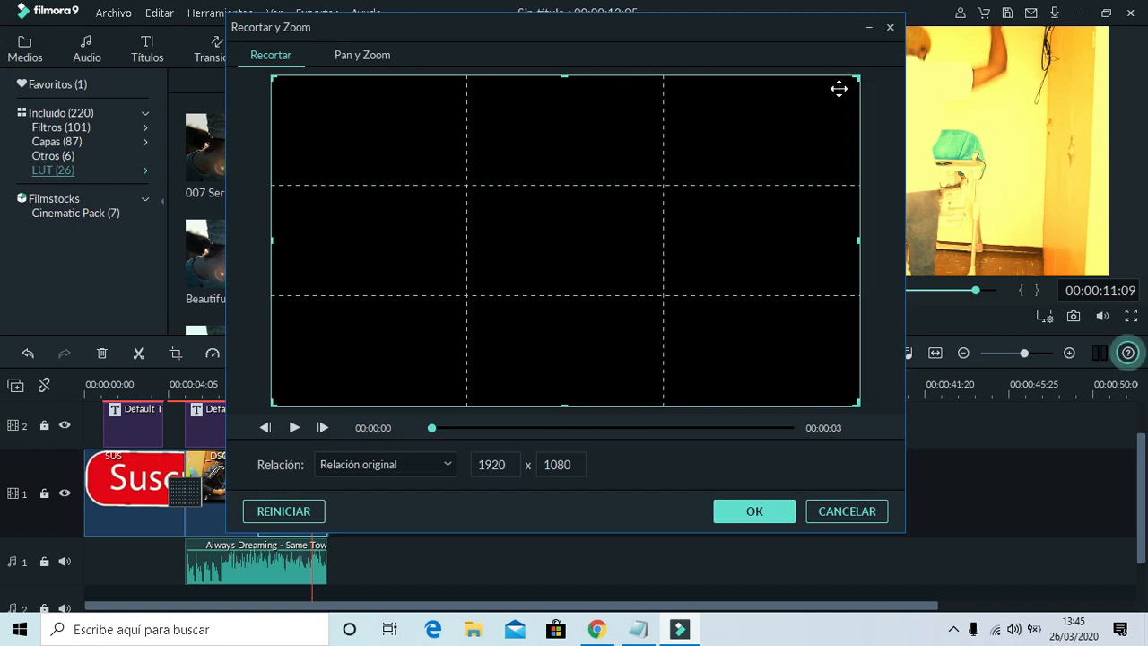
left_click_drag(856, 79, 941, 41)
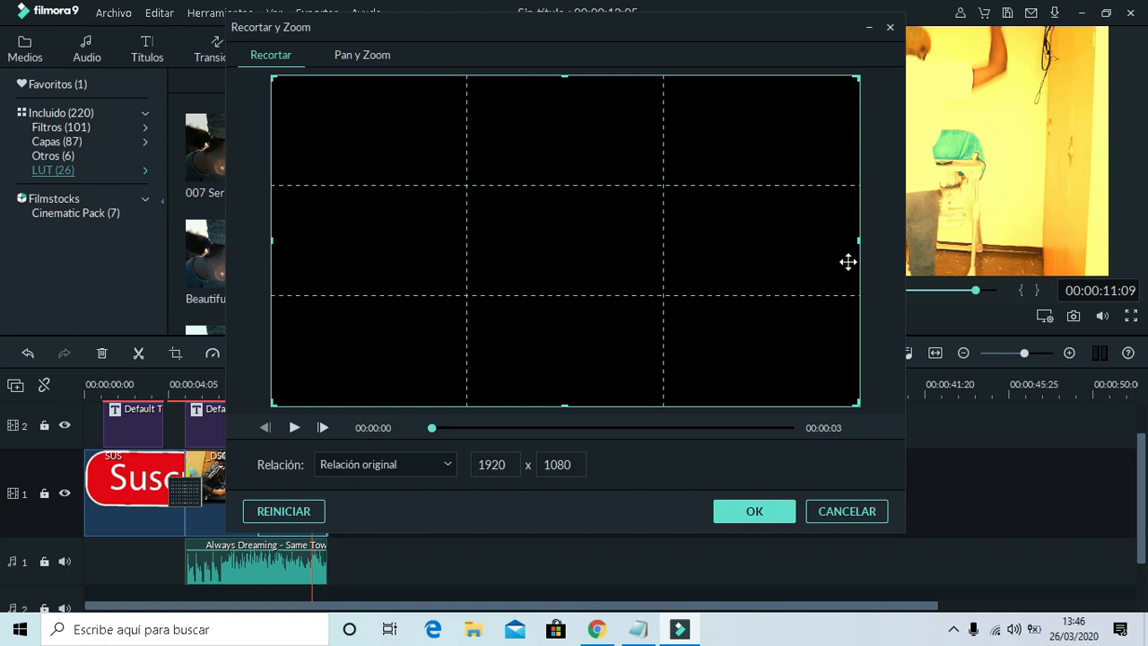
left_click_drag(859, 241, 799, 261)
left_click_drag(631, 258, 619, 279)
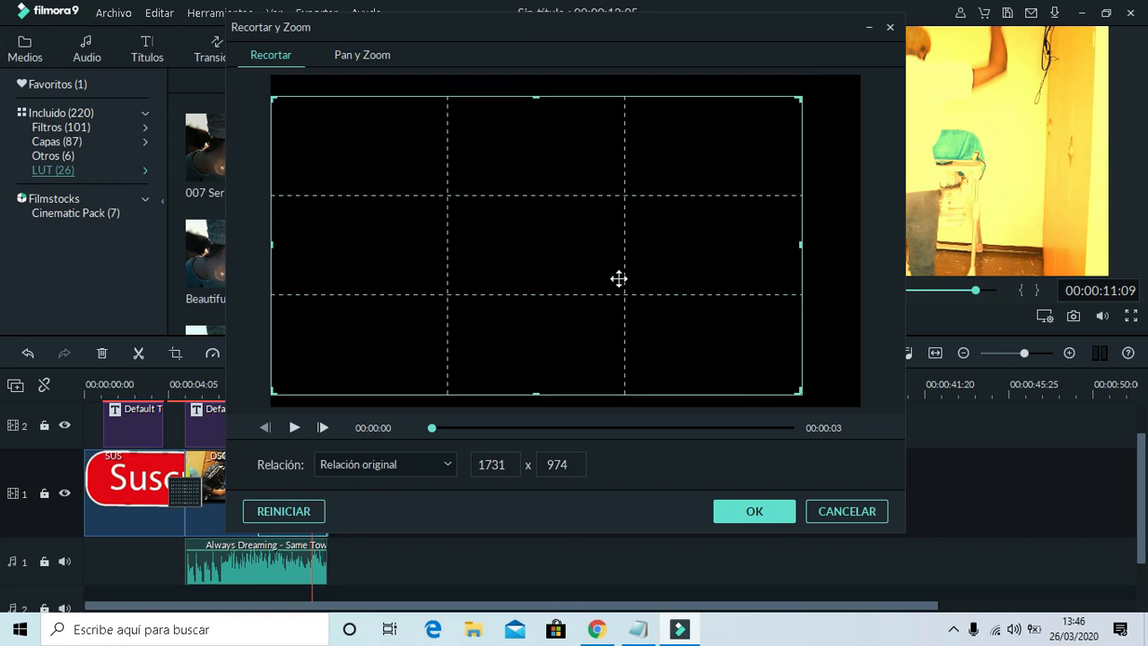
left_click(746, 511)
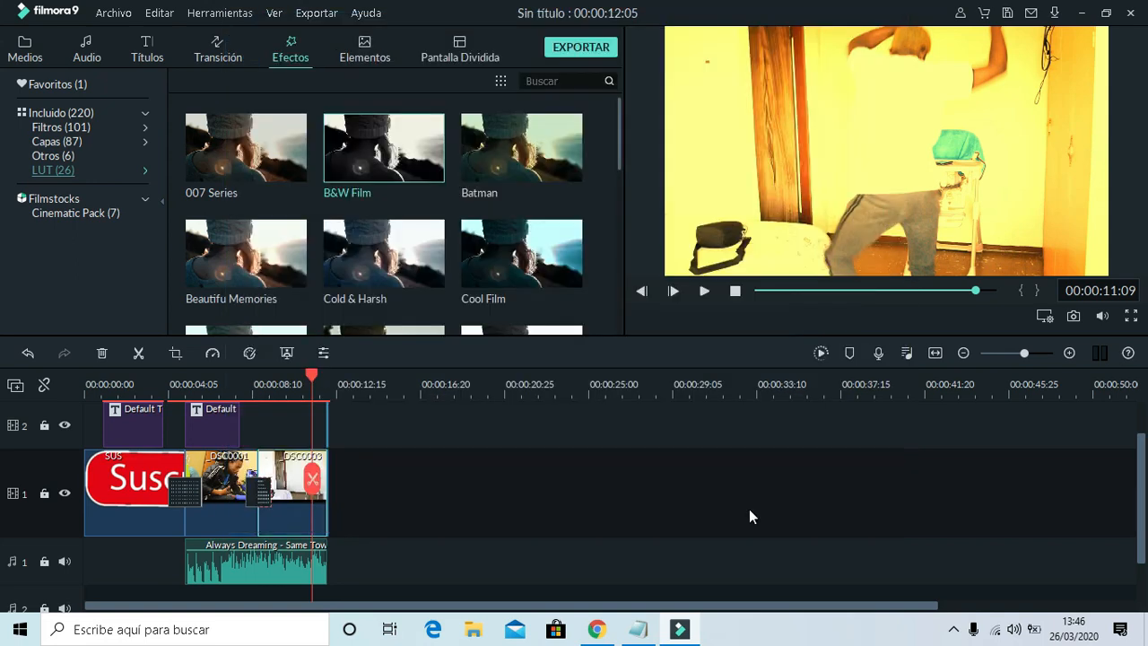
Slow the _DSC0003 clip to 0.25x speed and play it back
left_click(262, 495)
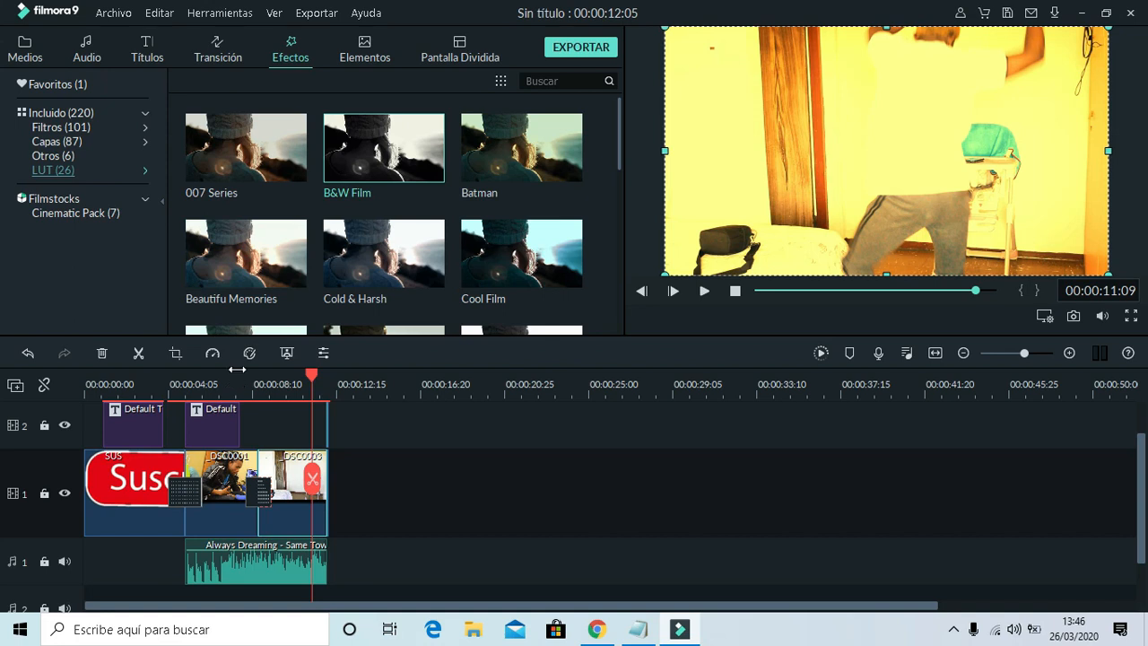
left_click(212, 354)
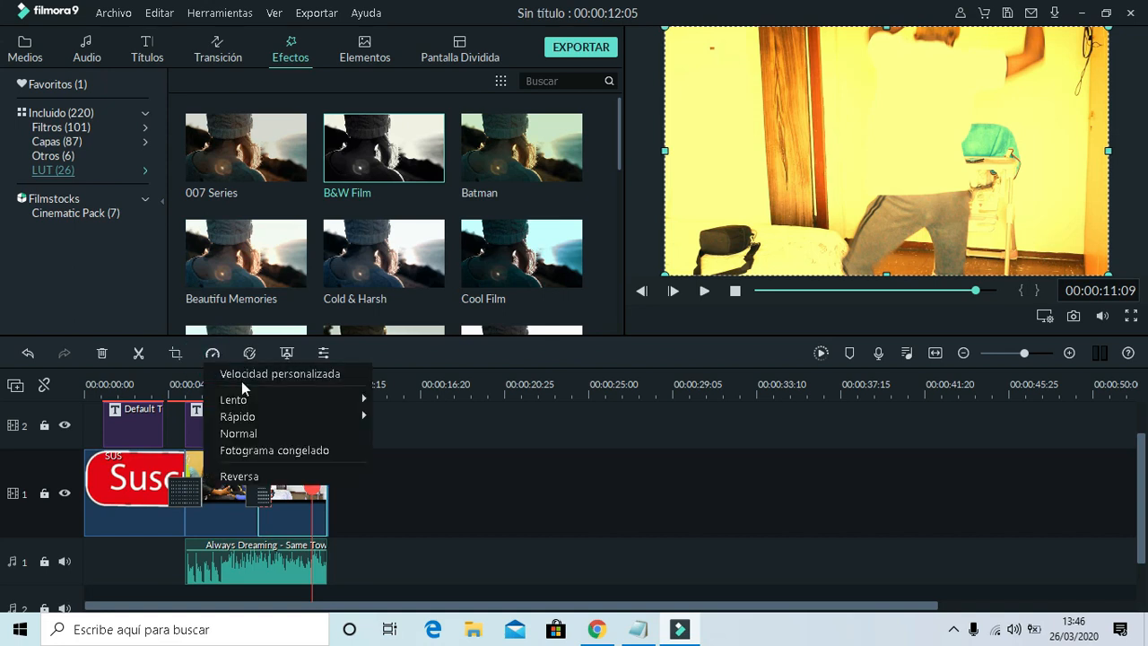
mouse_move(309, 400)
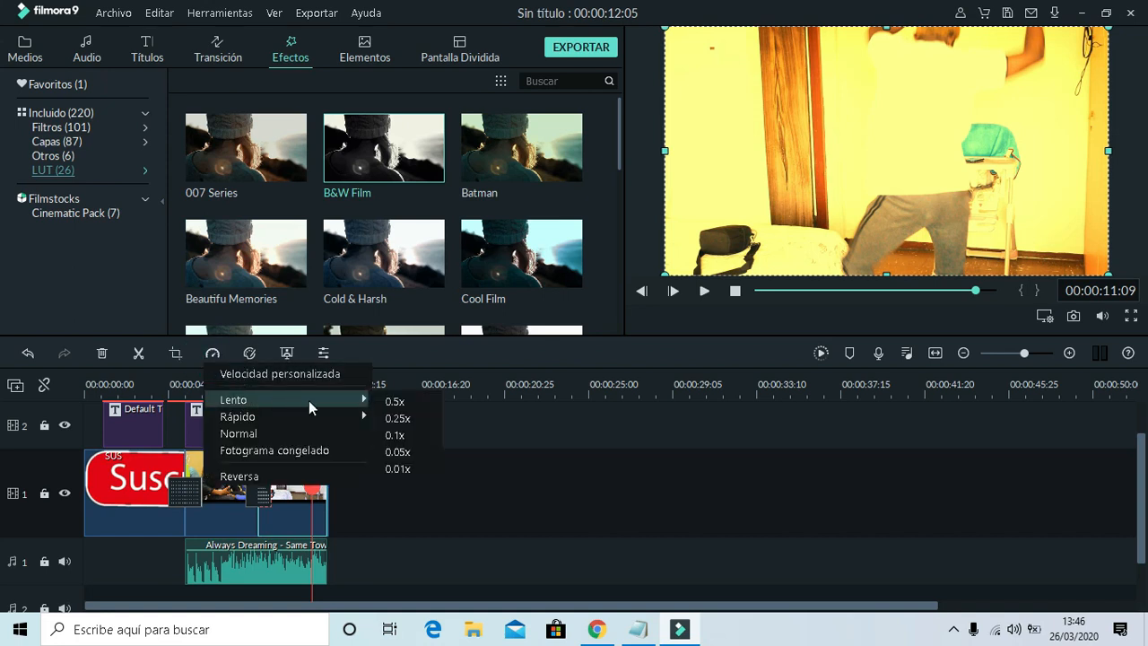
left_click(397, 418)
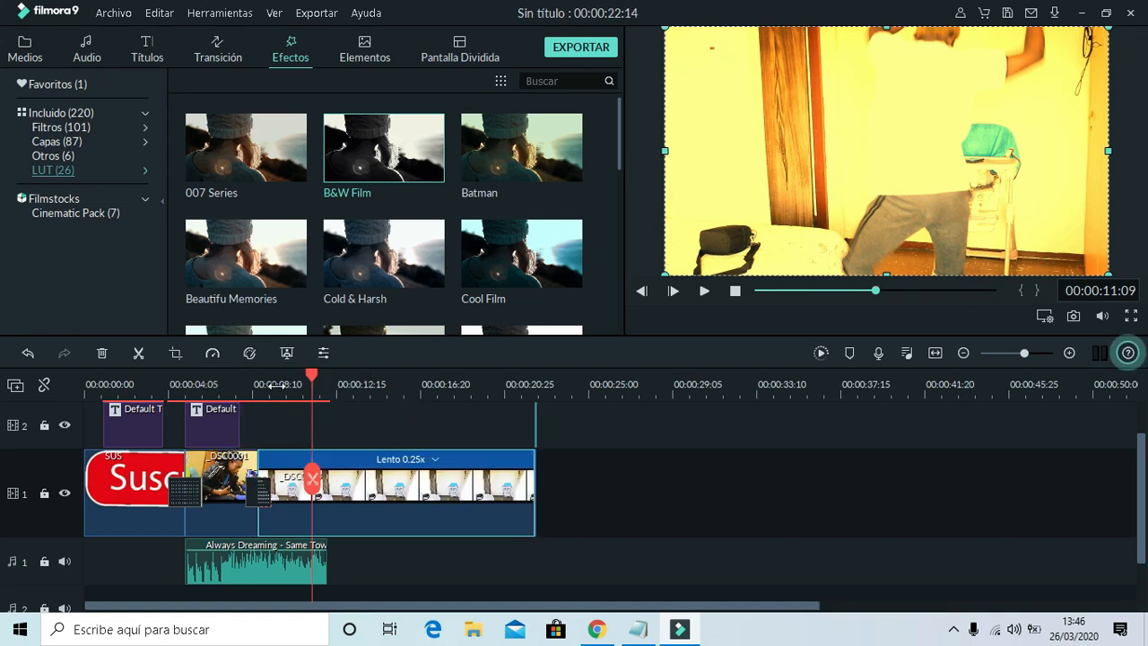
left_click(275, 384)
key("space")
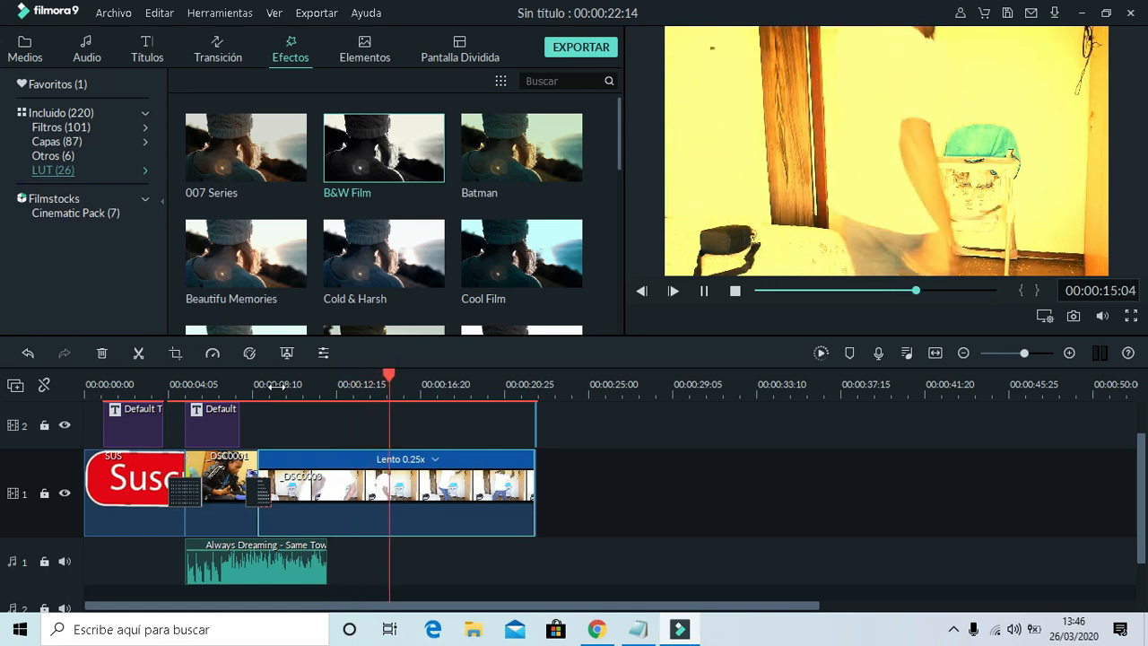
key("space")
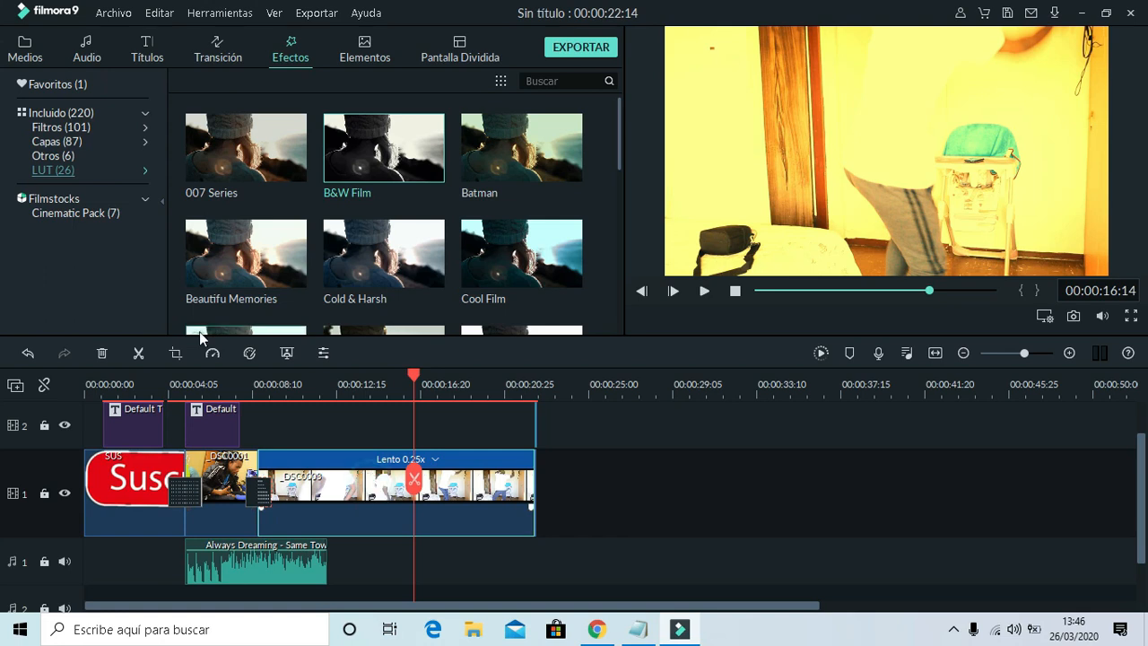
Speed the _DSC0003 clip up to 4x and play it back
left_click(212, 354)
mouse_move(314, 408)
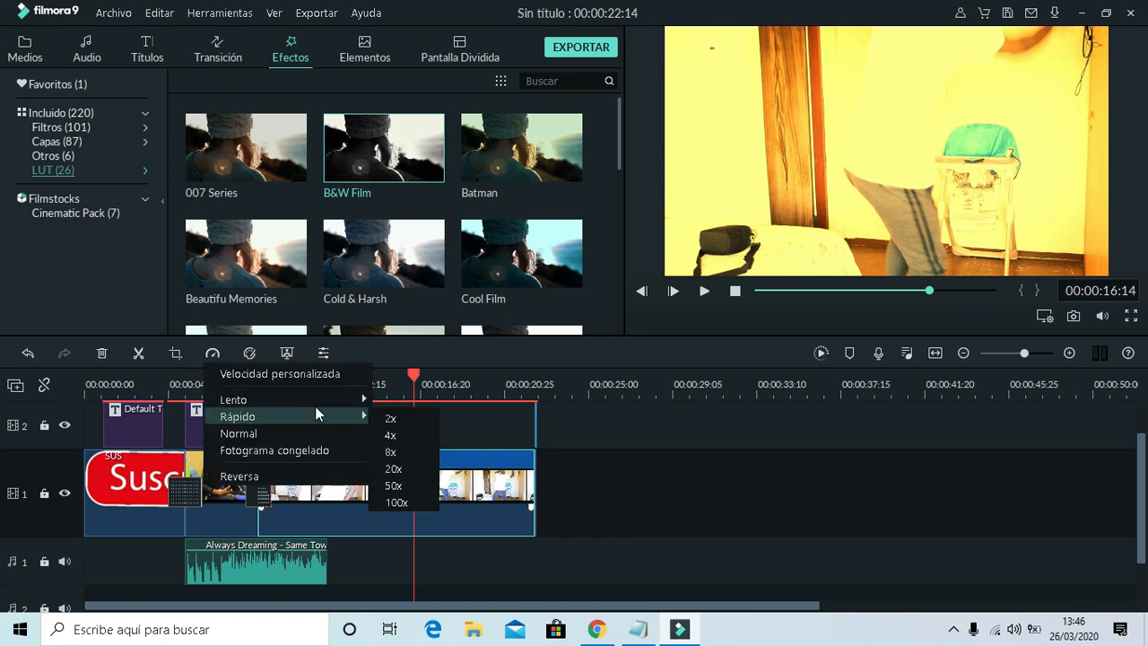
mouse_move(361, 416)
left_click(392, 436)
left_click(257, 392)
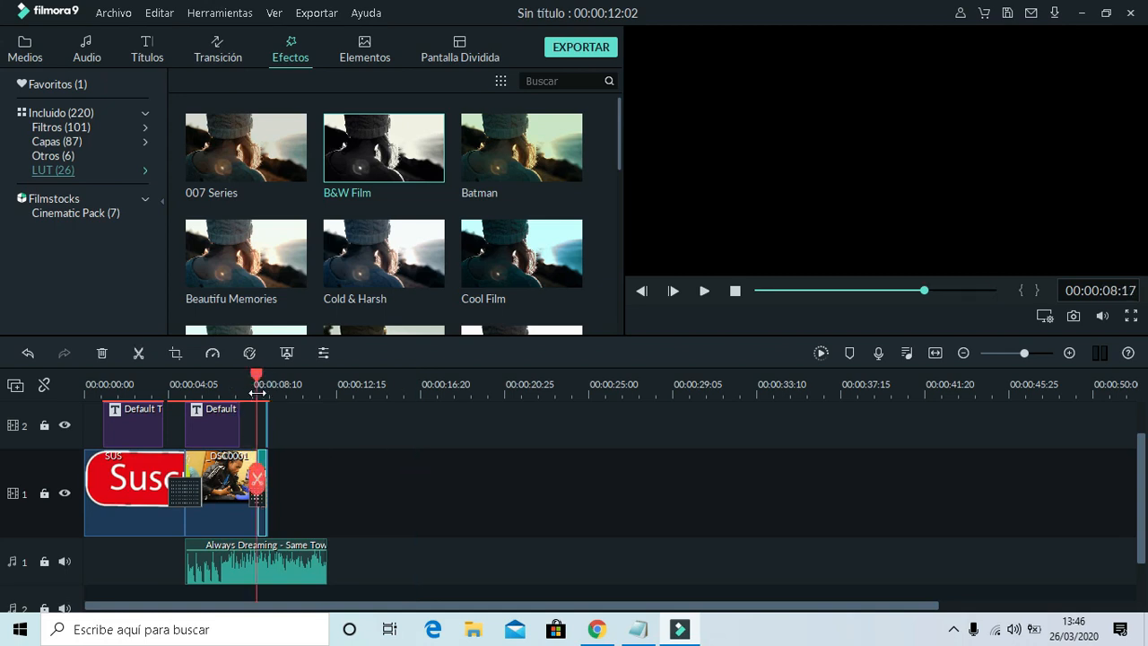
key("space")
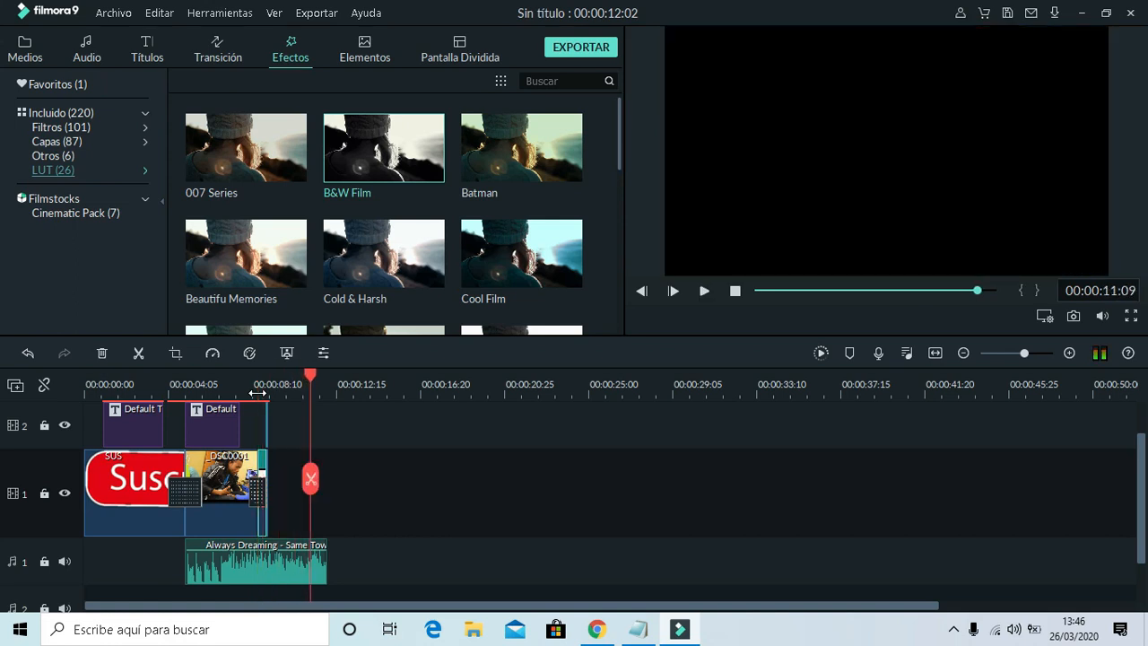
Return the _DSC0003 clip to normal speed and move the playhead near the clip's start
left_click(263, 459)
left_click(212, 354)
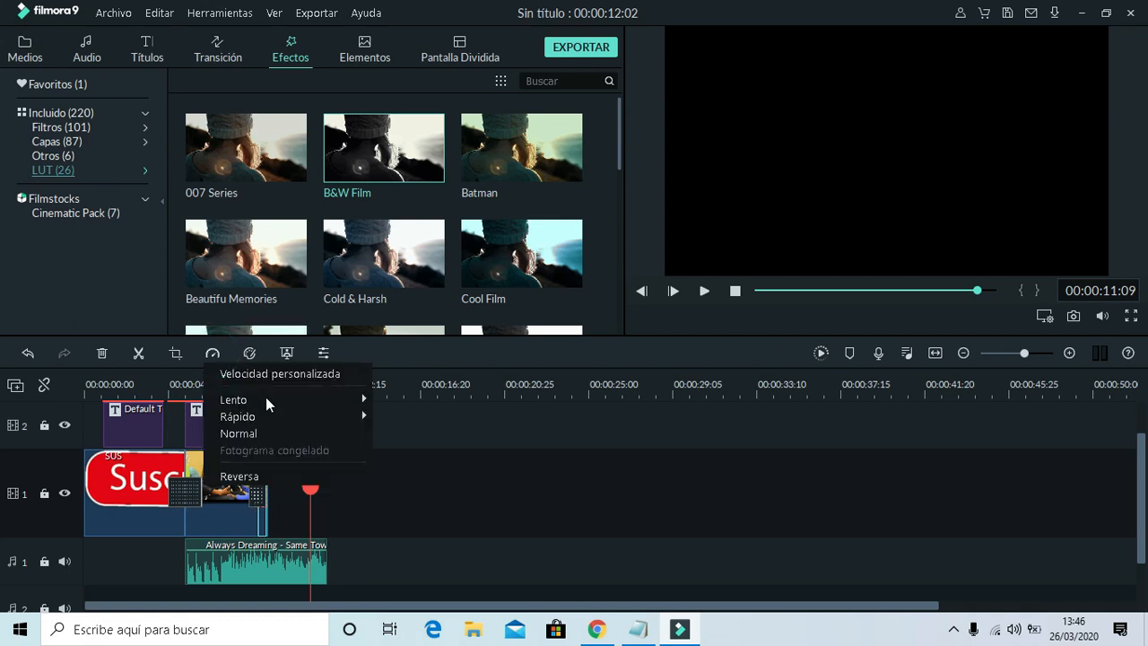
left_click(329, 429)
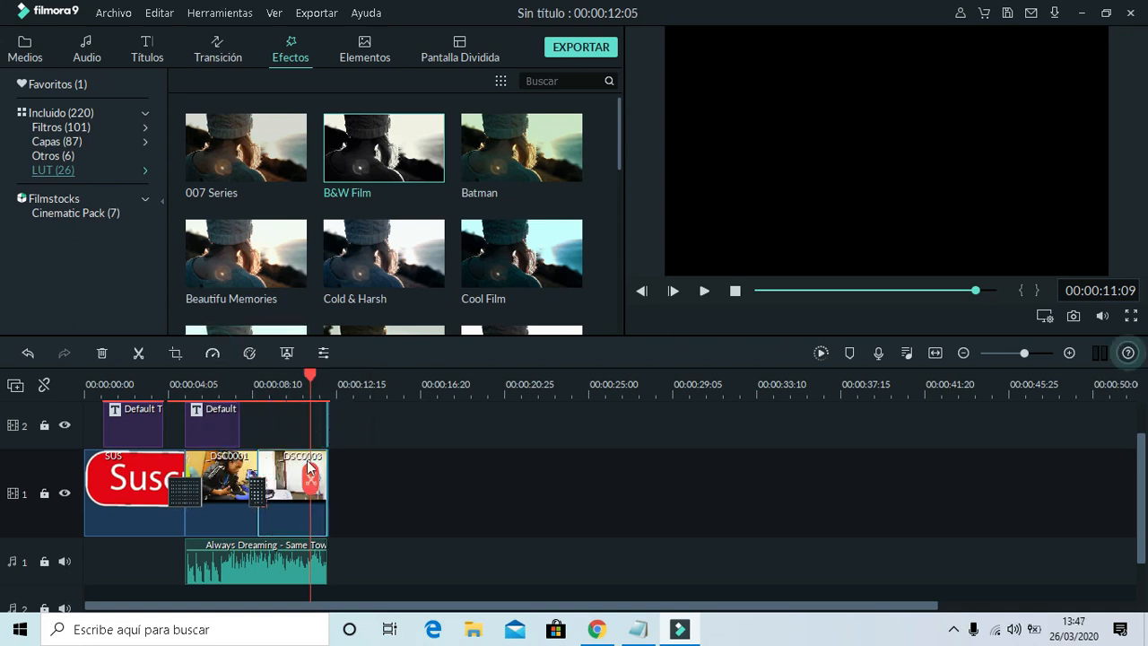
left_click(274, 388)
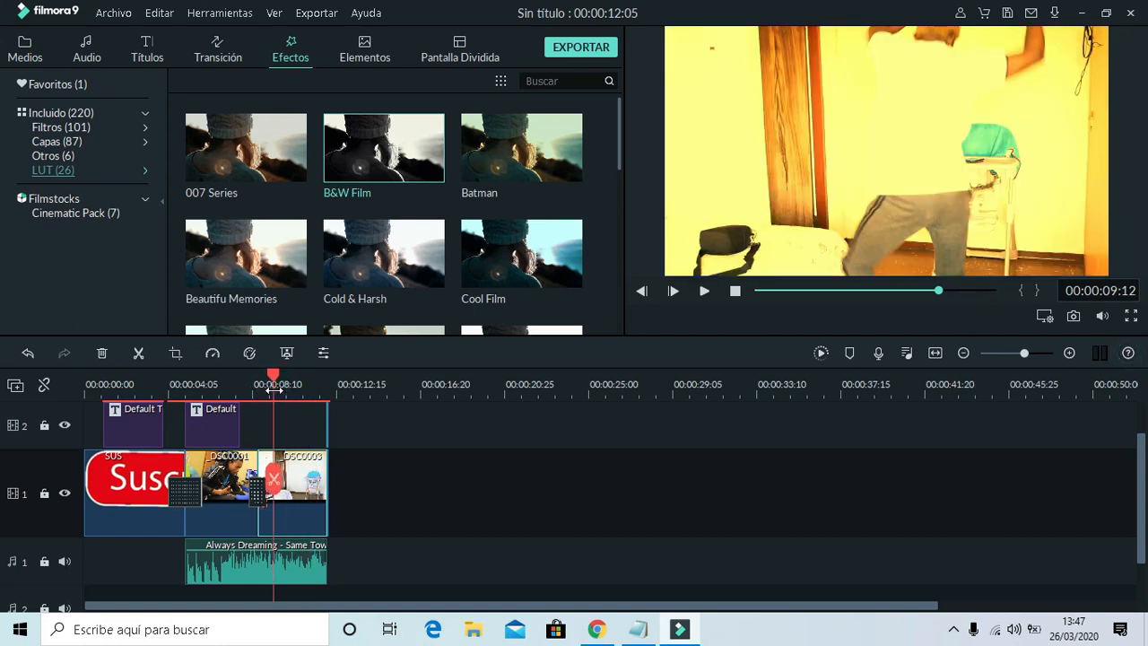
Play back the _DSC0003 clip at normal speed
key("space")
left_click_drag(266, 561, 258, 563)
key("space")
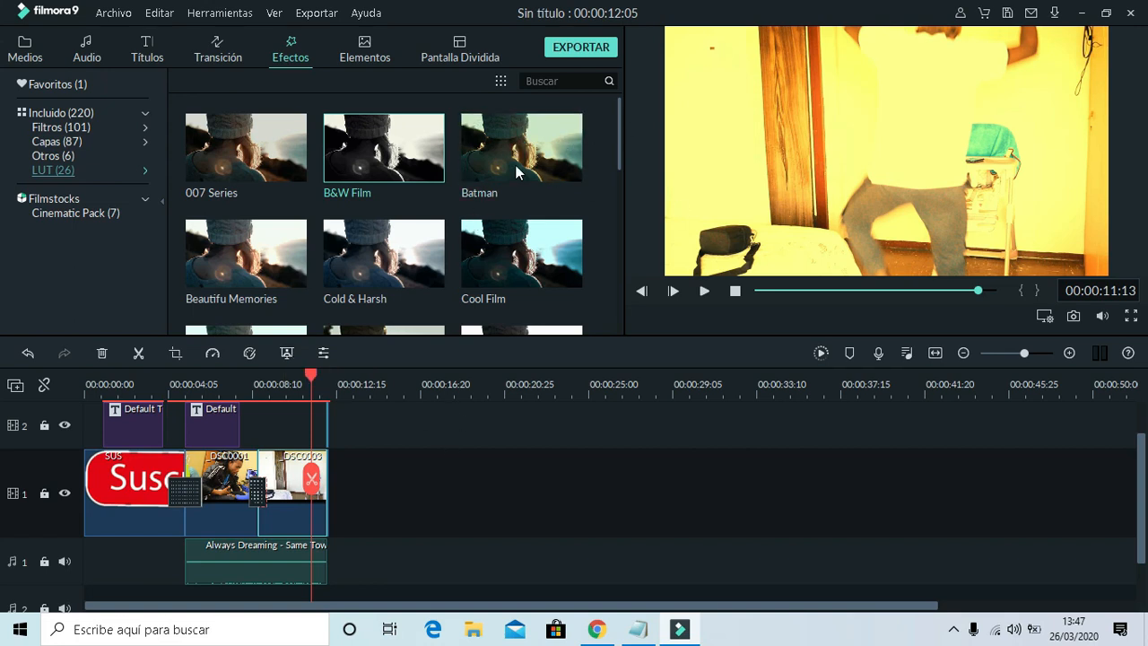
Insert the 5_Efectos_De_Pantalla_Verde_De_Suscribete (3) video from the musica folder after the _DSC0003 clip on video track 1
left_click(28, 46)
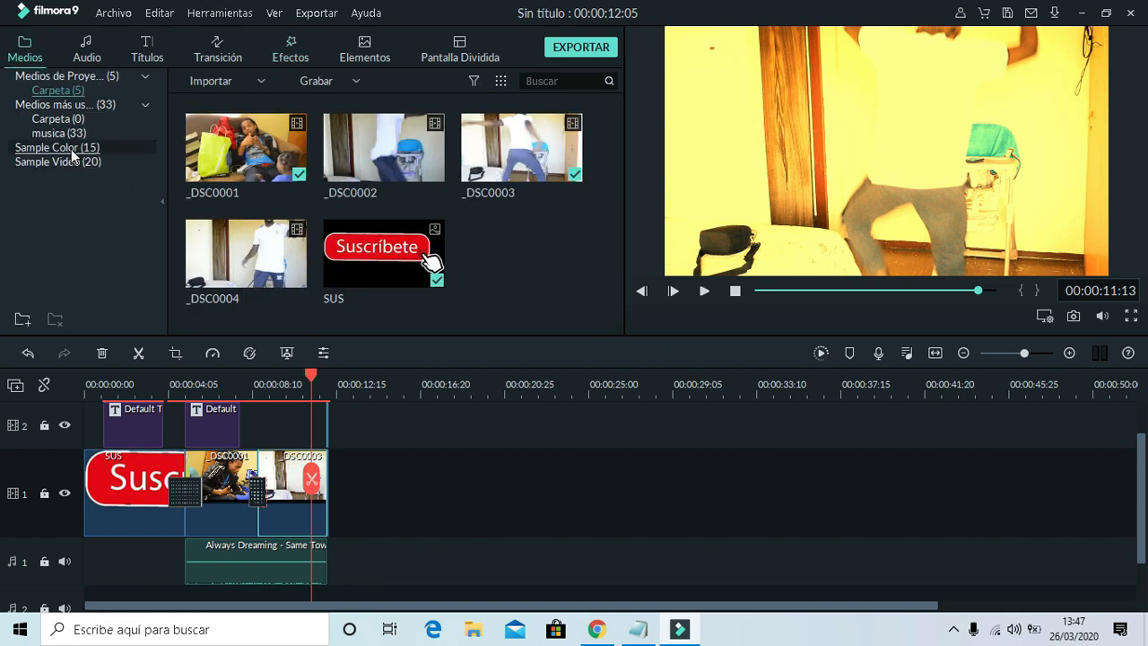
left_click(59, 133)
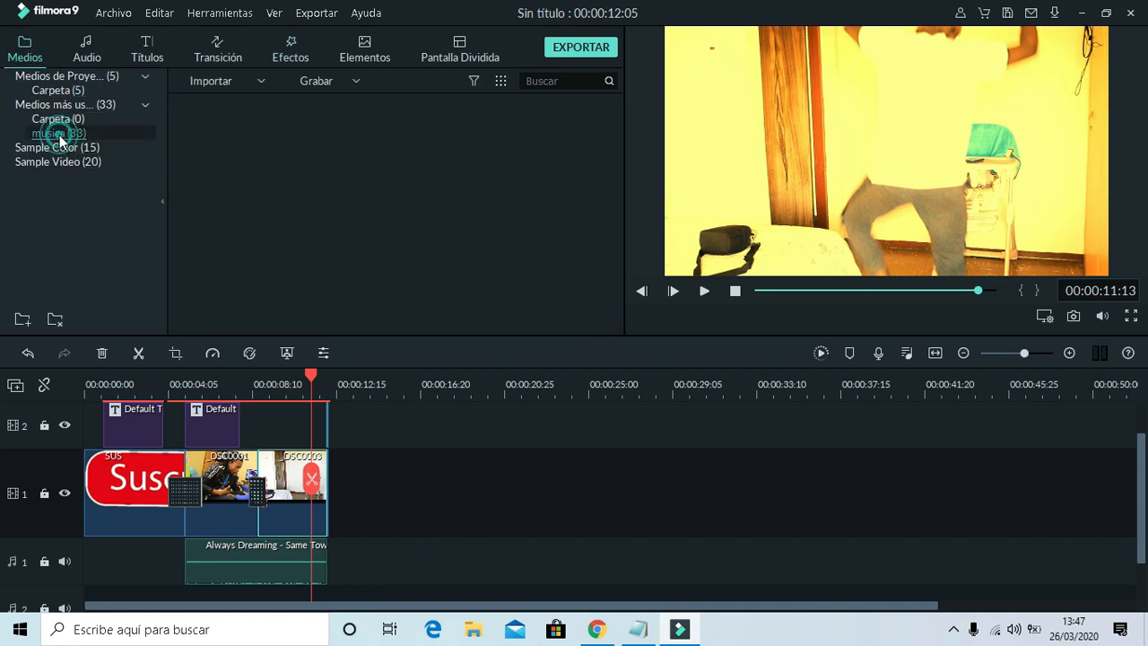
left_click_drag(287, 158, 336, 495)
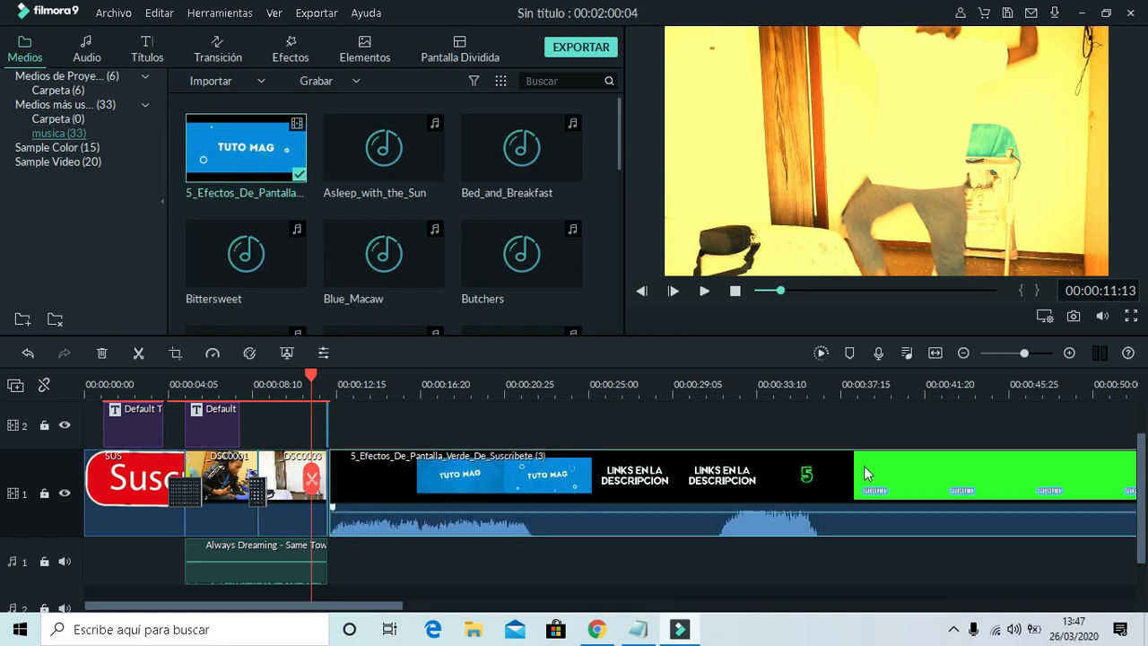
Split the green-screen clip at 00:00:43:07, delete the part before the cut and close the gap after _DSC0003
left_click(957, 388)
left_click(956, 478)
left_click(827, 480)
key("Delete")
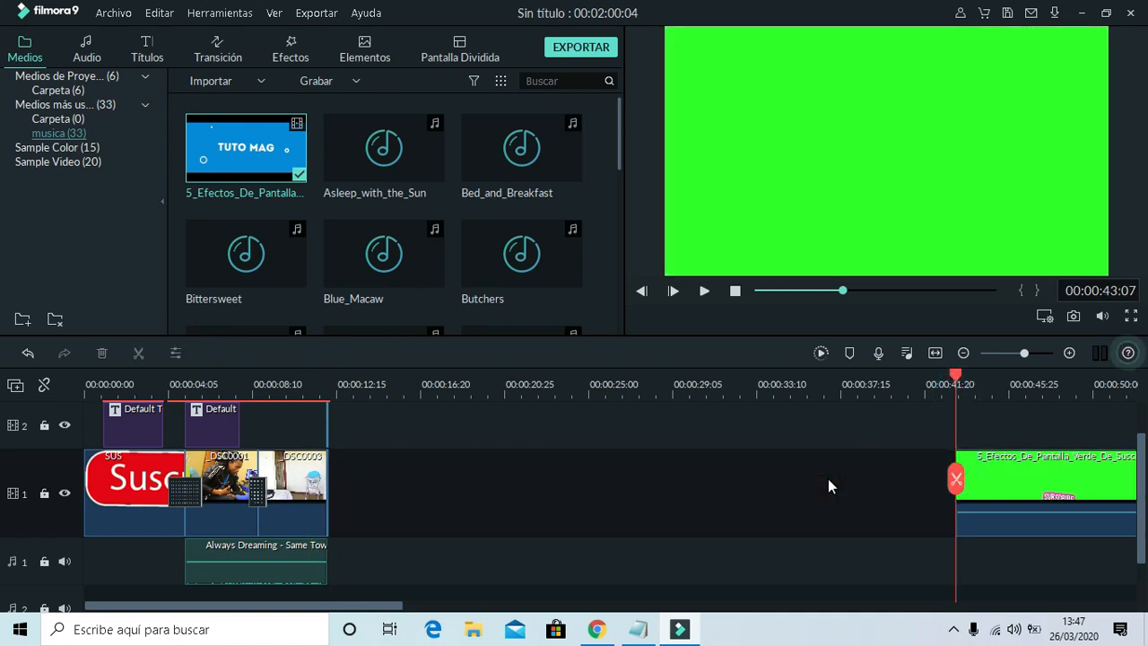
left_click(494, 491)
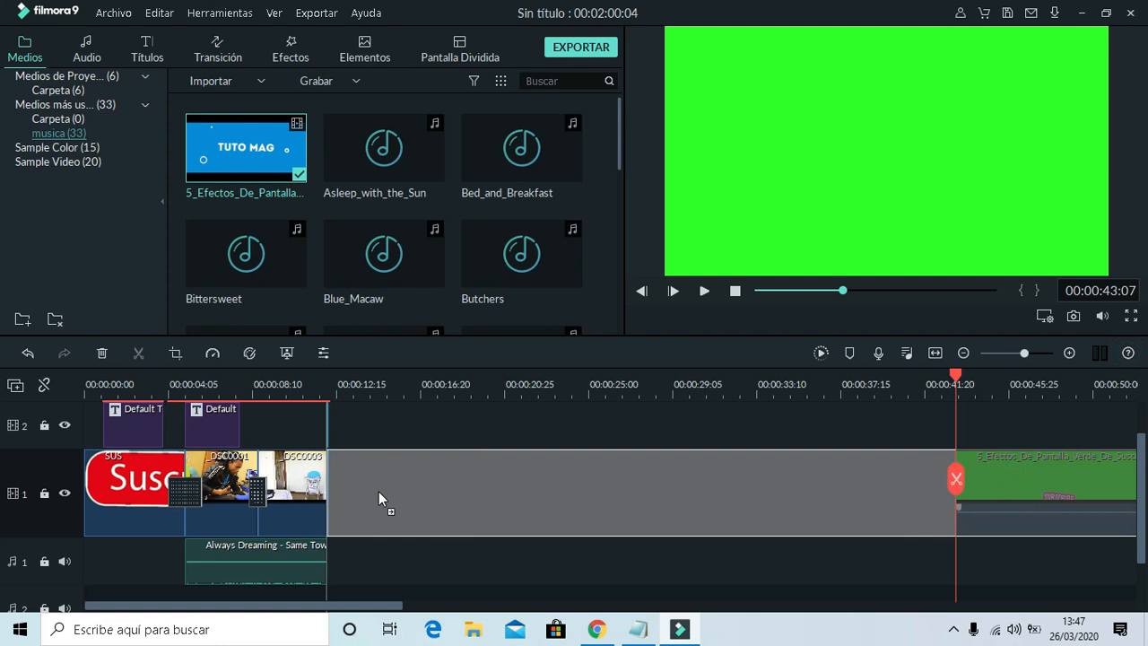
key("Delete")
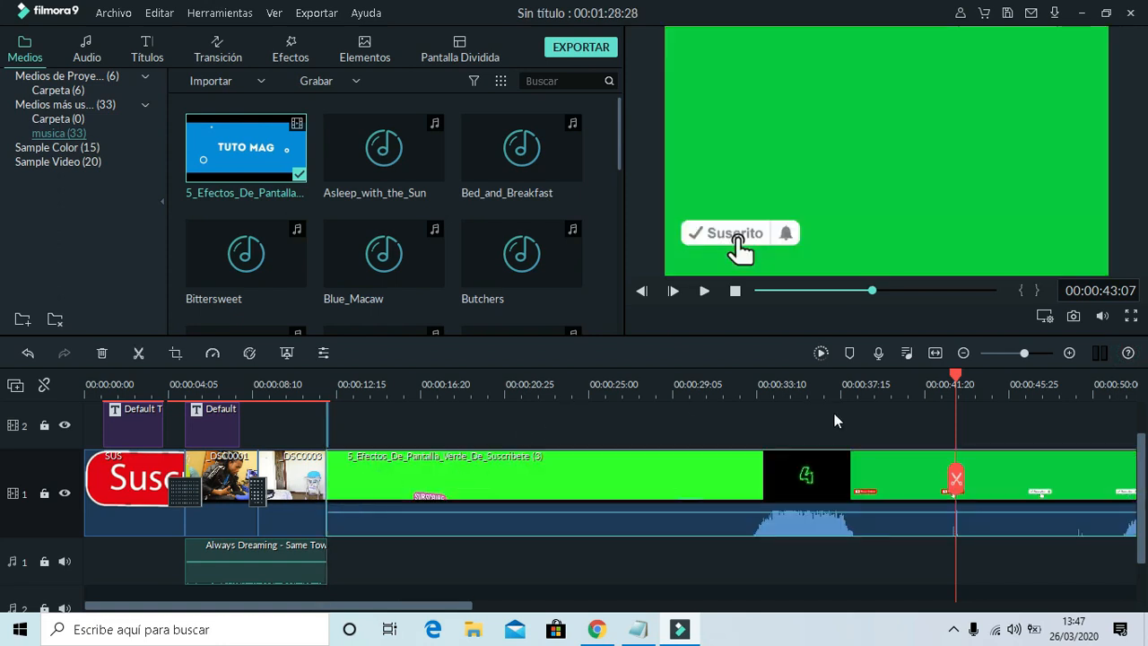
Split the green-screen clip at 00:00:26:28 and delete everything after the cut
left_click(627, 384)
left_click(627, 478)
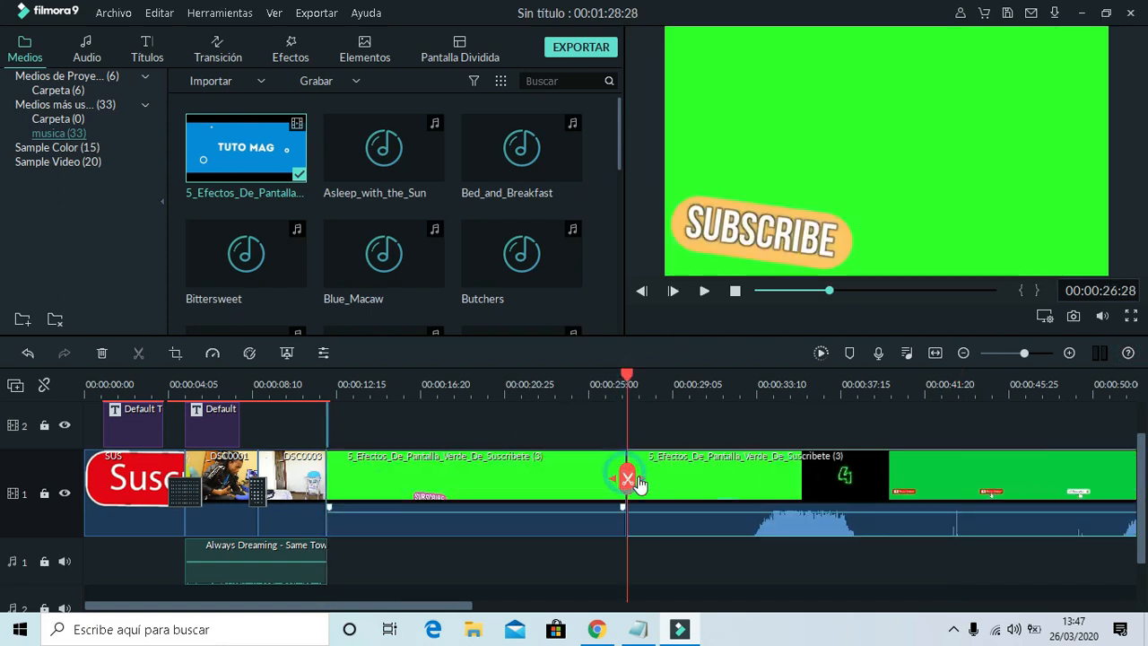
left_click(726, 487)
key("Delete")
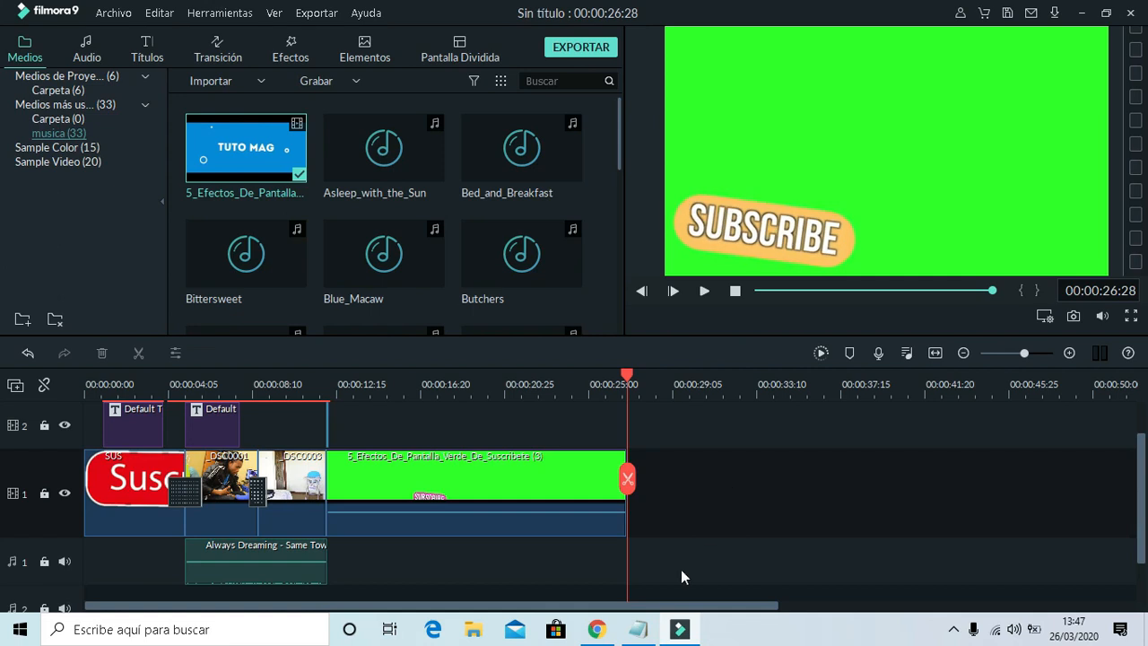
Apply Chroma Key to the green-screen clip with green as the key colour and confirm
left_click(477, 474)
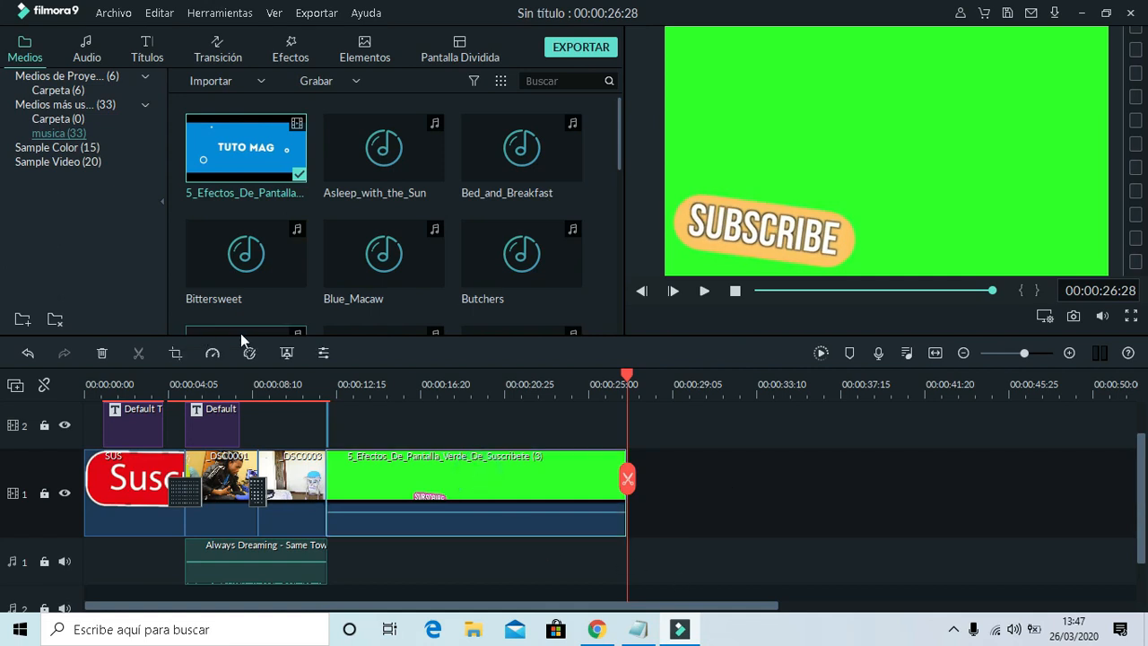
left_click(287, 354)
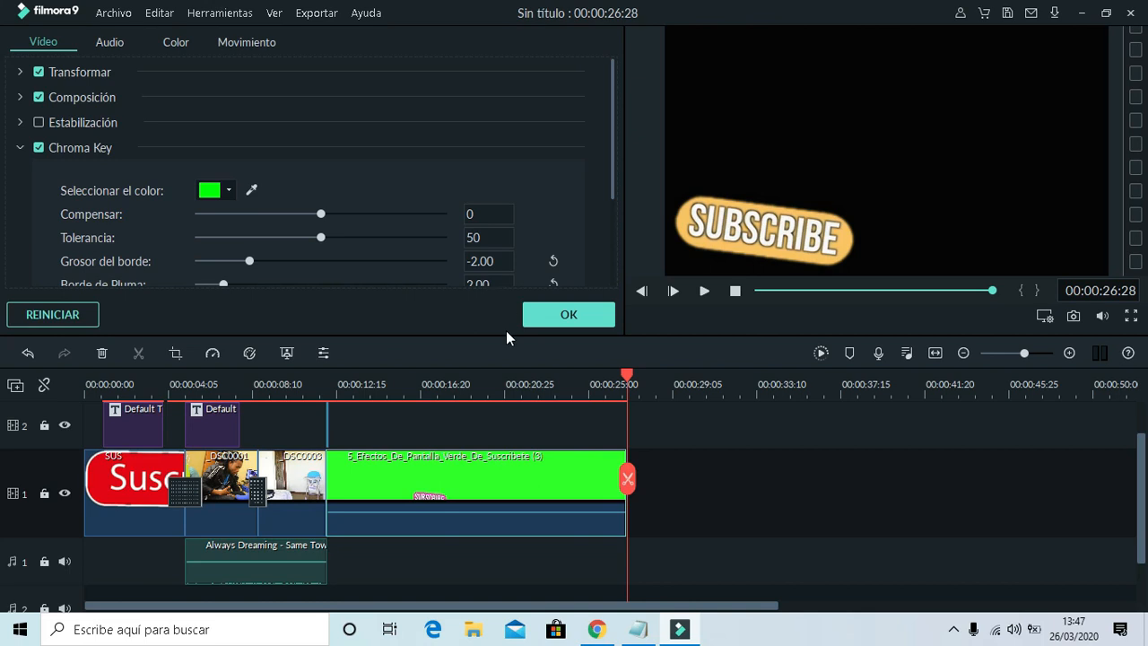
left_click(571, 312)
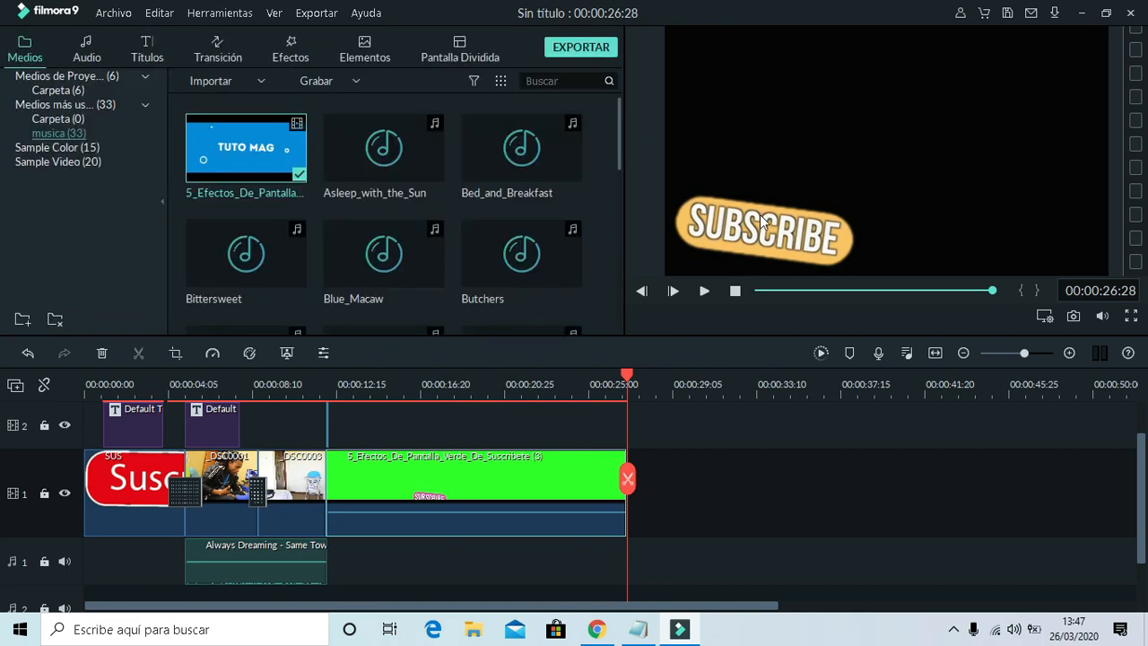
Move the green-screen clip up to video track 2 and play it back from 00:00:11:21
left_click_drag(492, 478, 495, 435)
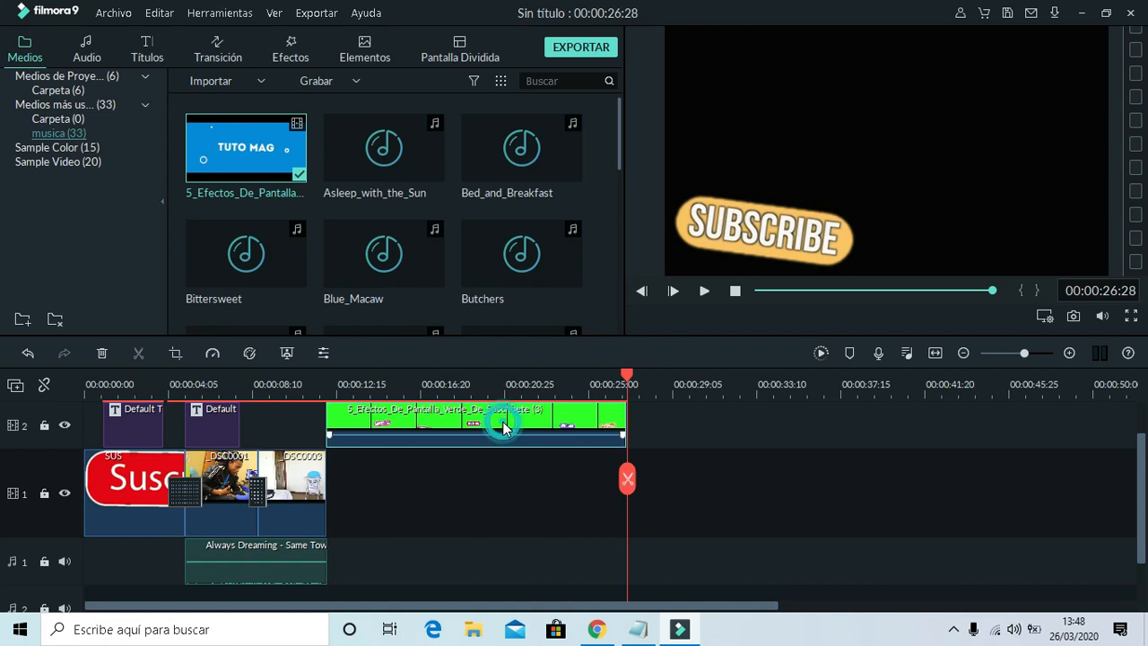
left_click(319, 383)
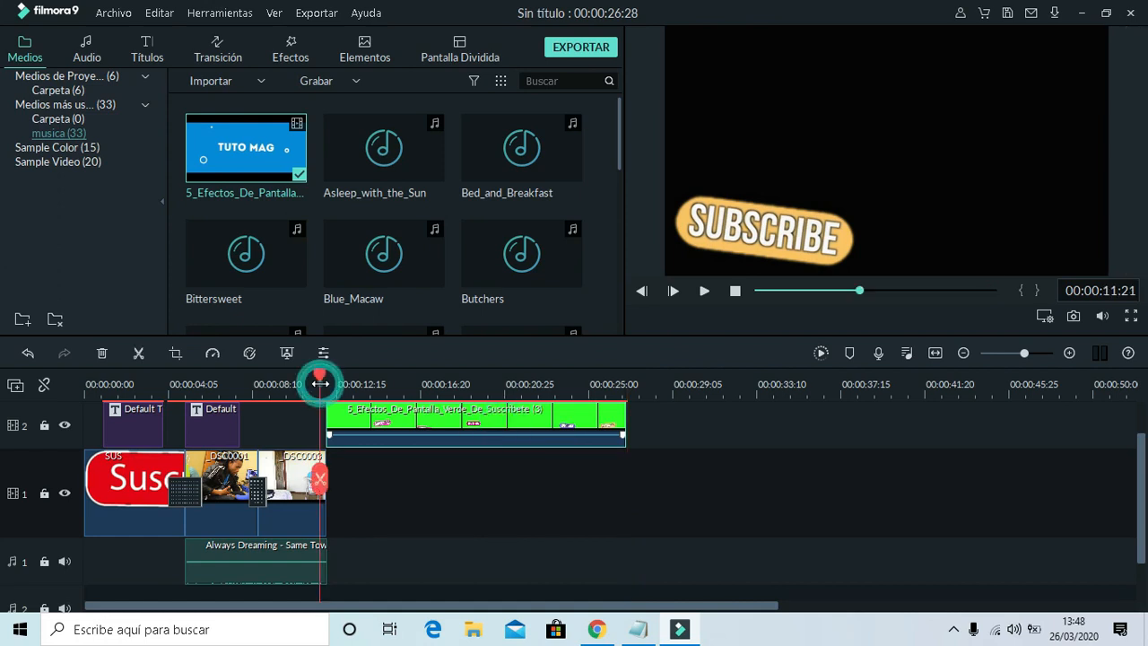
key("space")
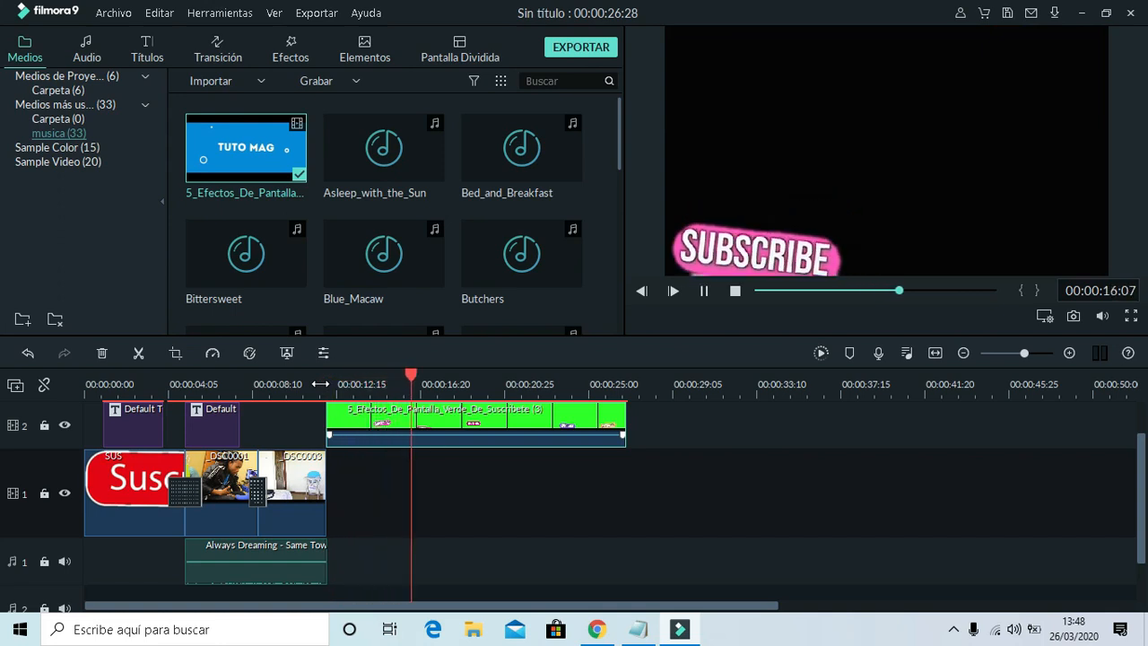
key("space")
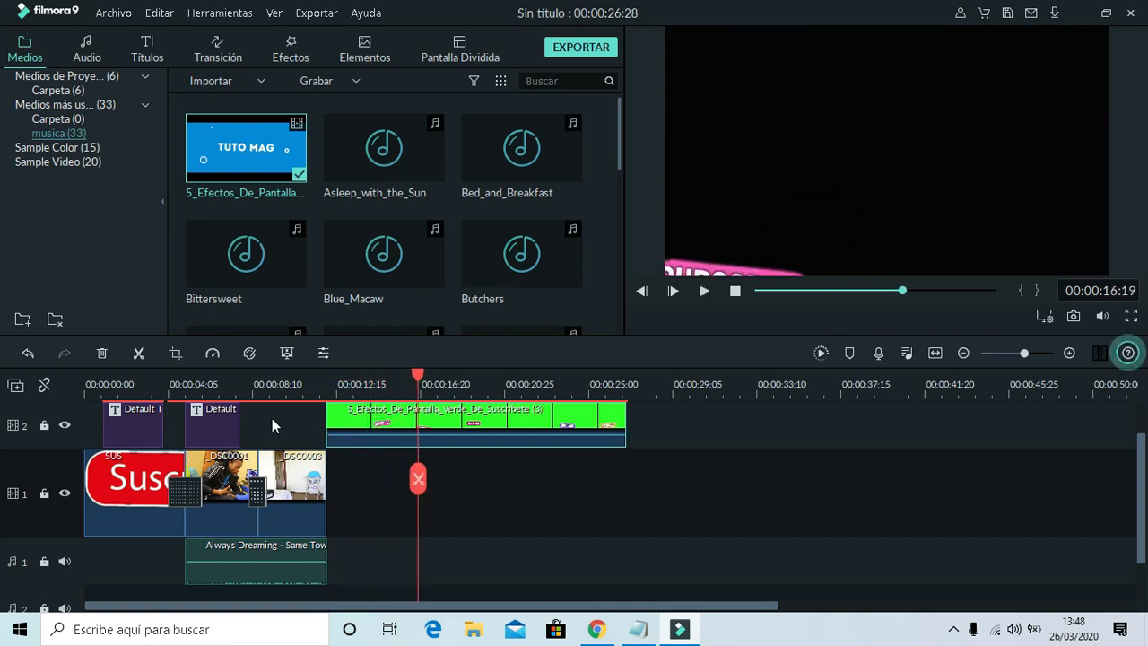
Turn off Chroma Key on the green-screen clip, confirm, and play it back
double_click(453, 412)
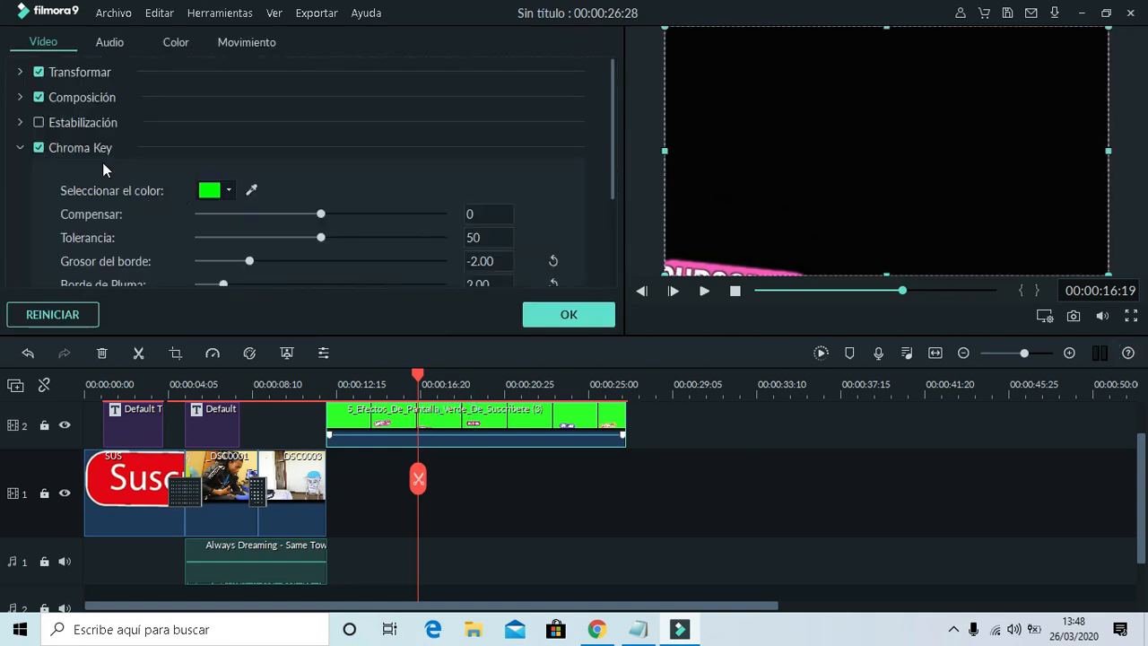
left_click(39, 148)
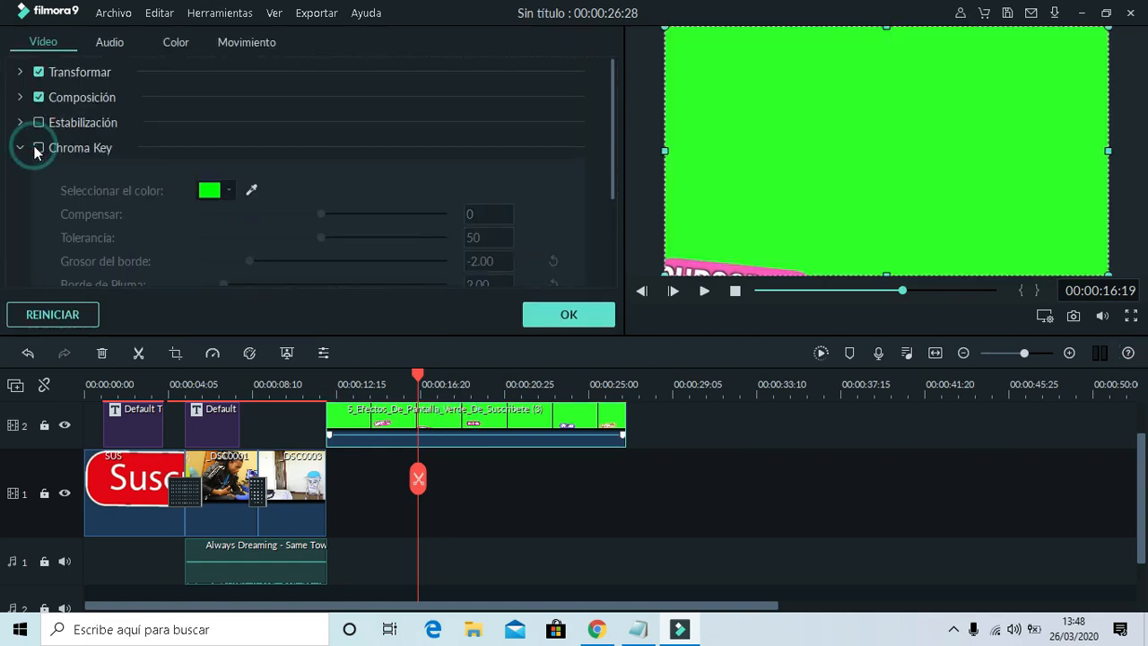
left_click(562, 316)
key("space")
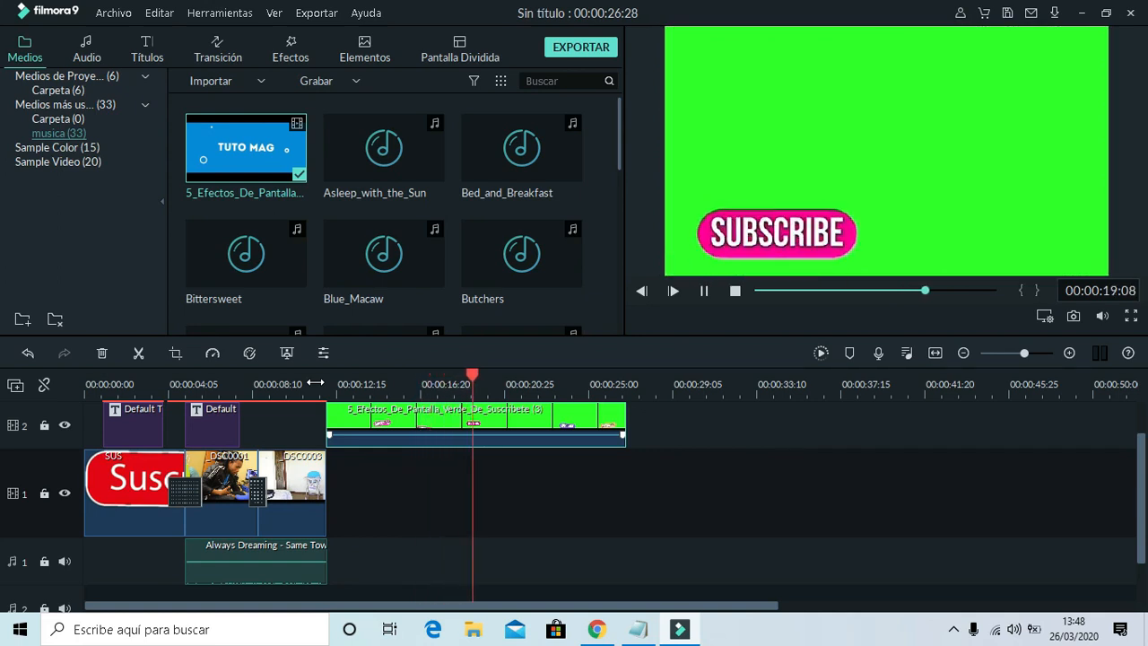
key("space")
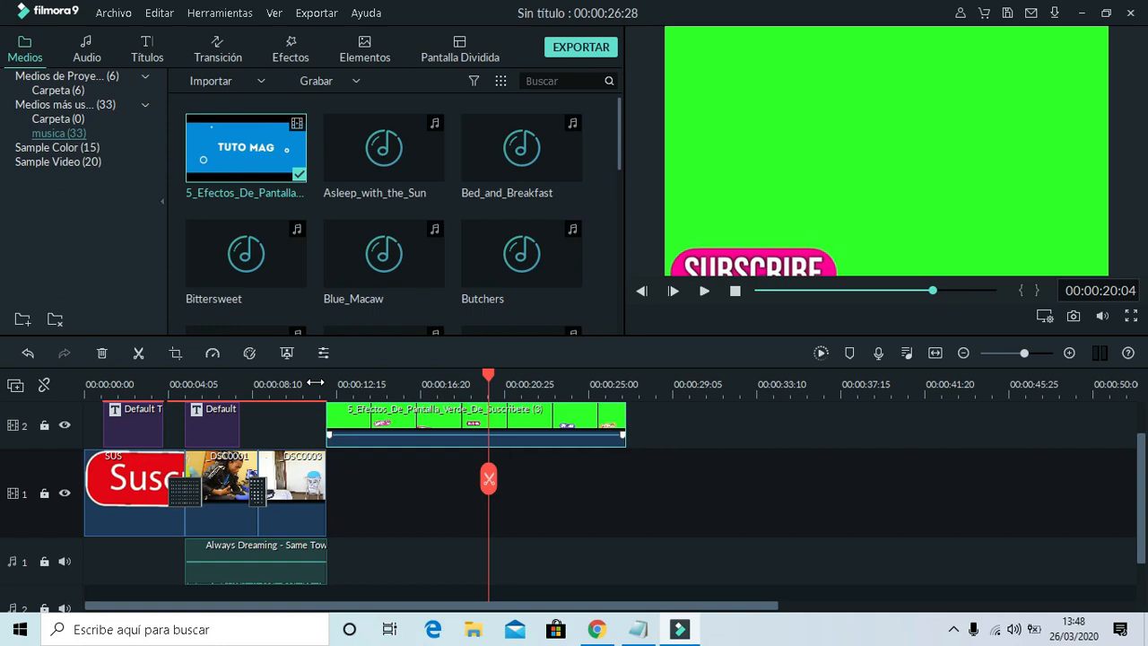
left_click(588, 46)
mouse_move(490, 300)
left_click(869, 467)
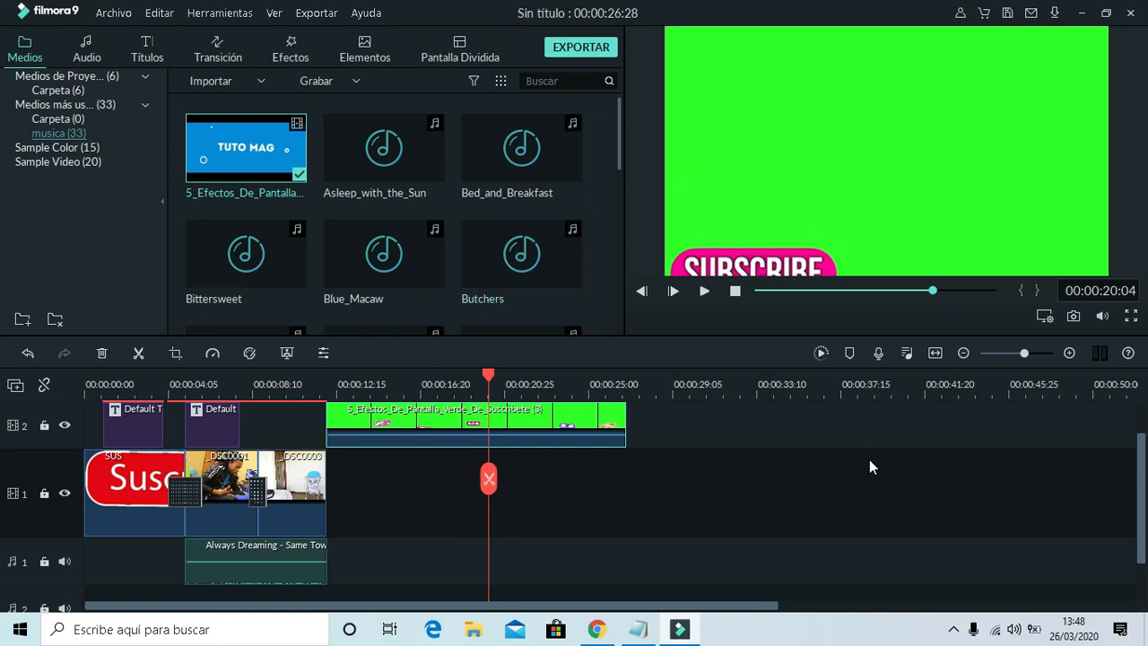
Turn off the computer's Wi-Fi and copy the registration e-mail from the key file in Notepad
left_click(999, 632)
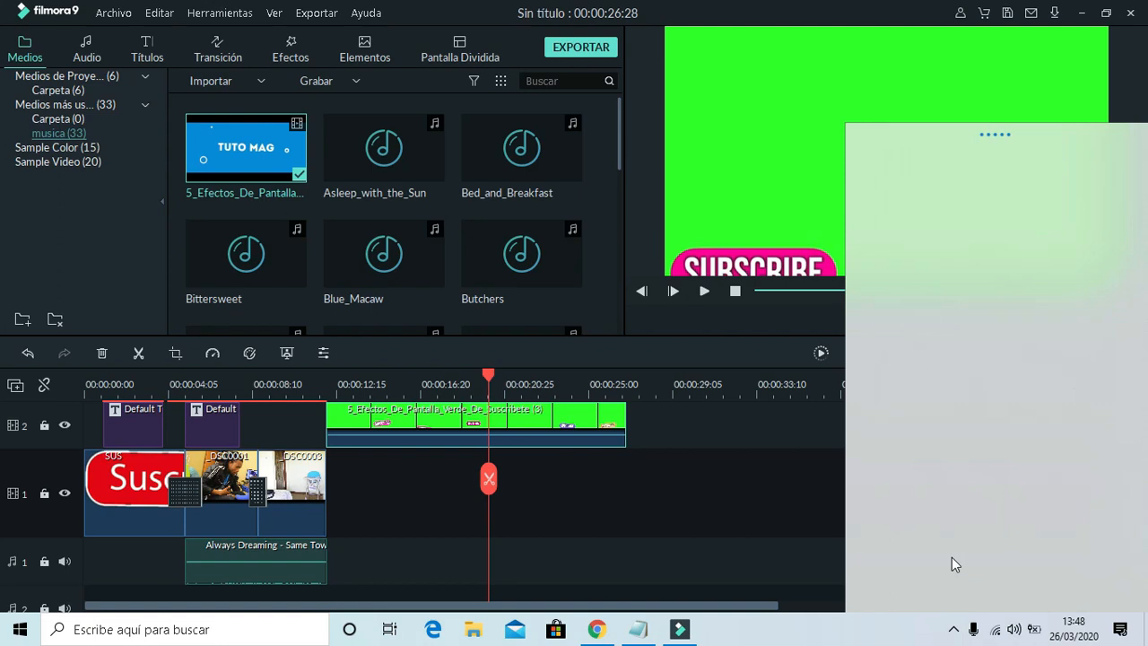
left_click(884, 592)
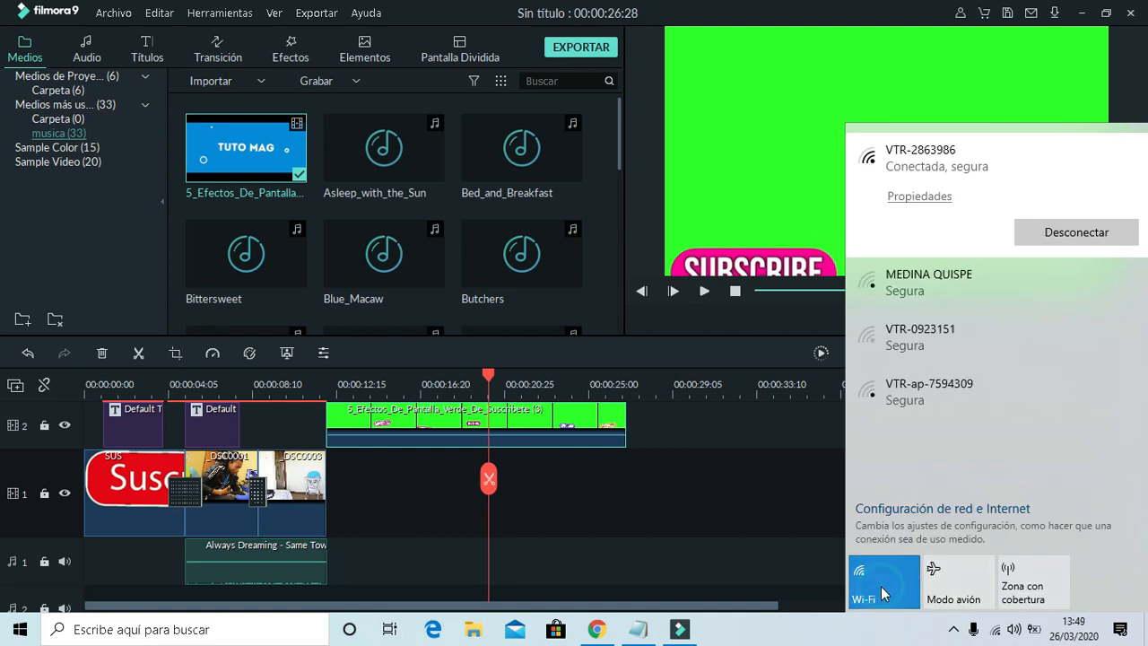
left_click(641, 634)
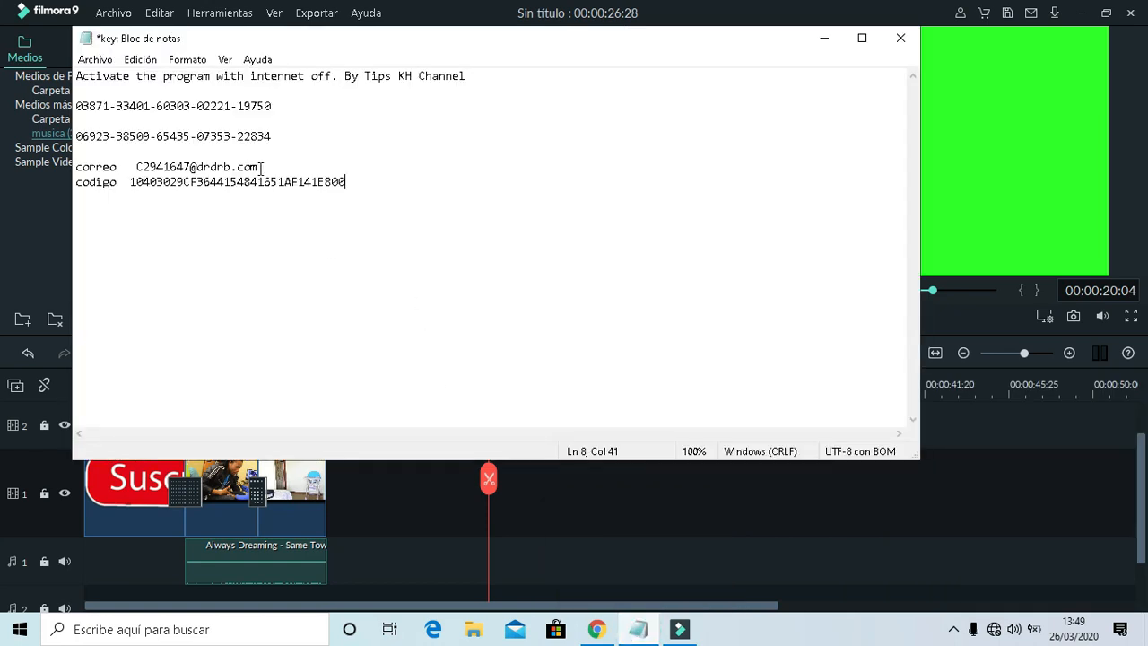
left_click_drag(260, 168, 139, 173)
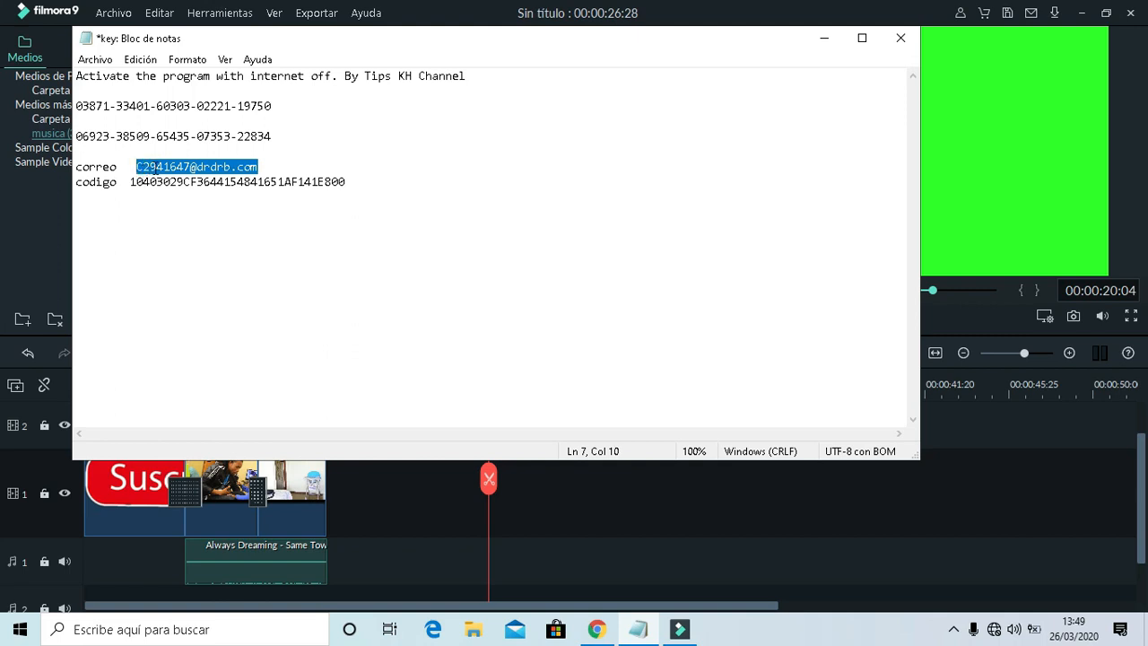
right_click(153, 169)
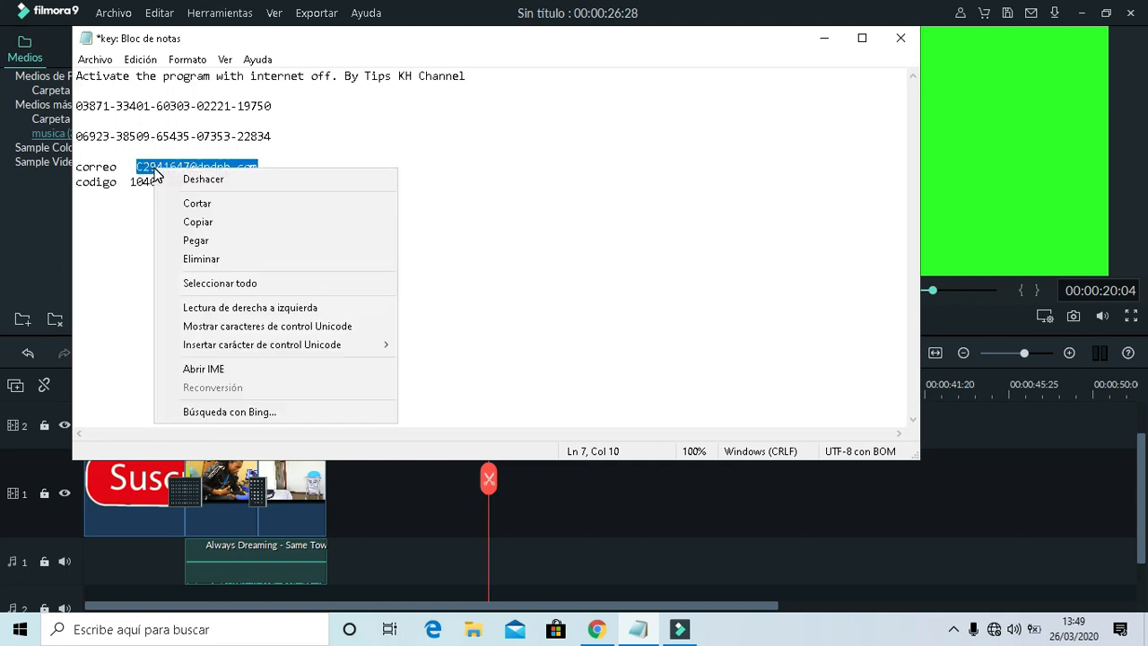
left_click(195, 223)
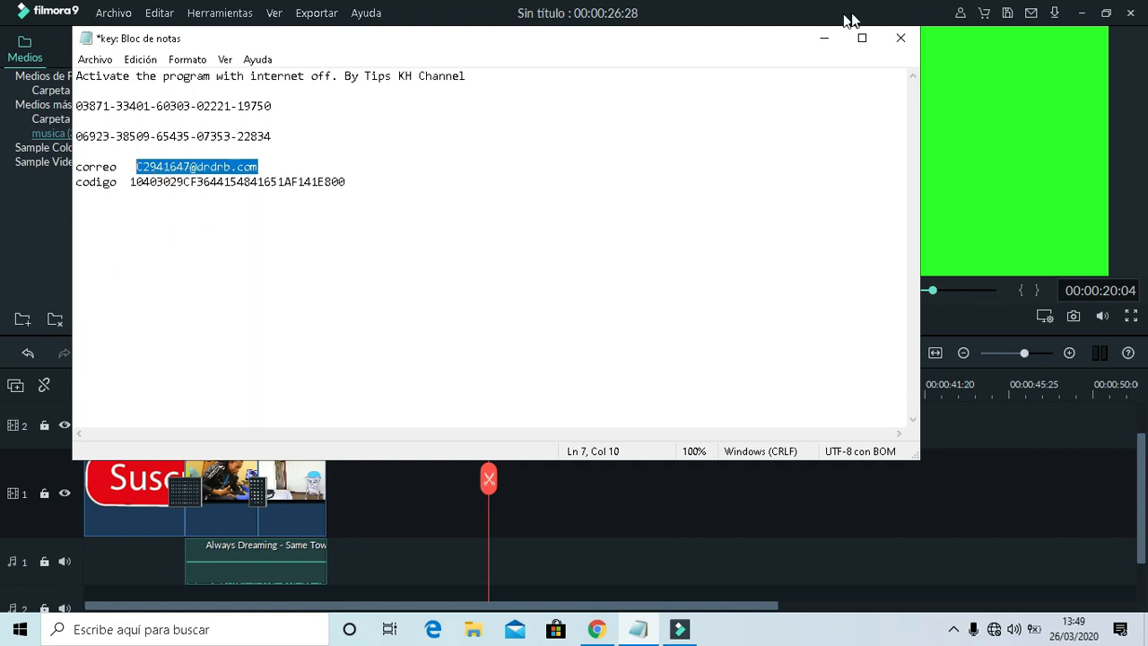
left_click(826, 38)
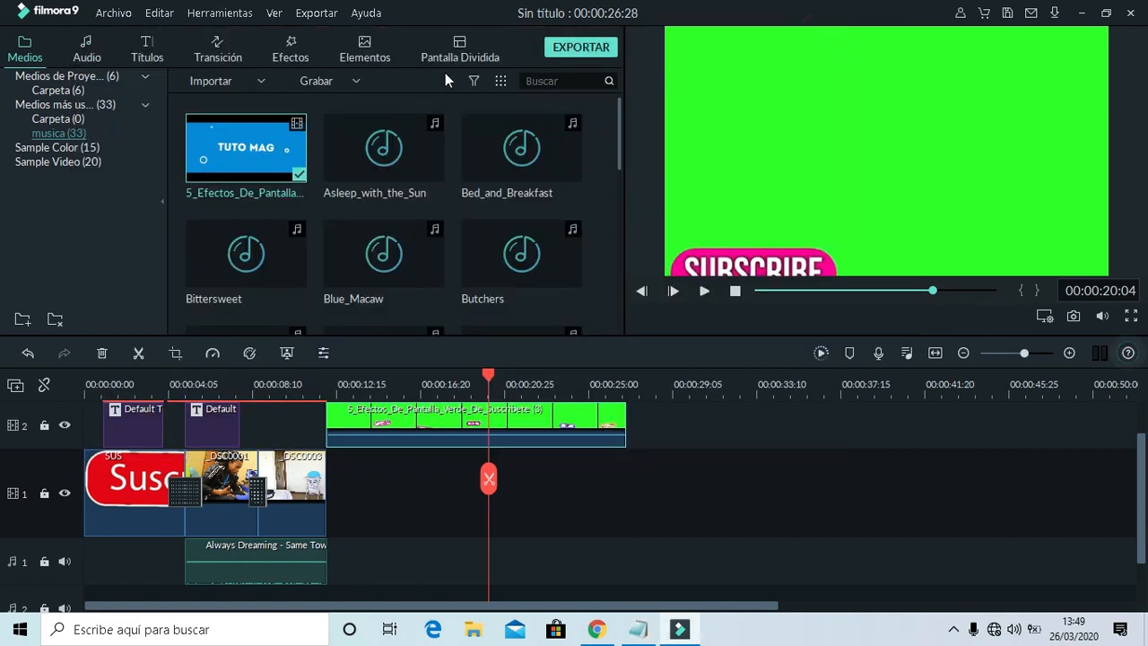
Open Filmora9 activation by licence code and paste the e-mail into the registered e-mail field
left_click(365, 16)
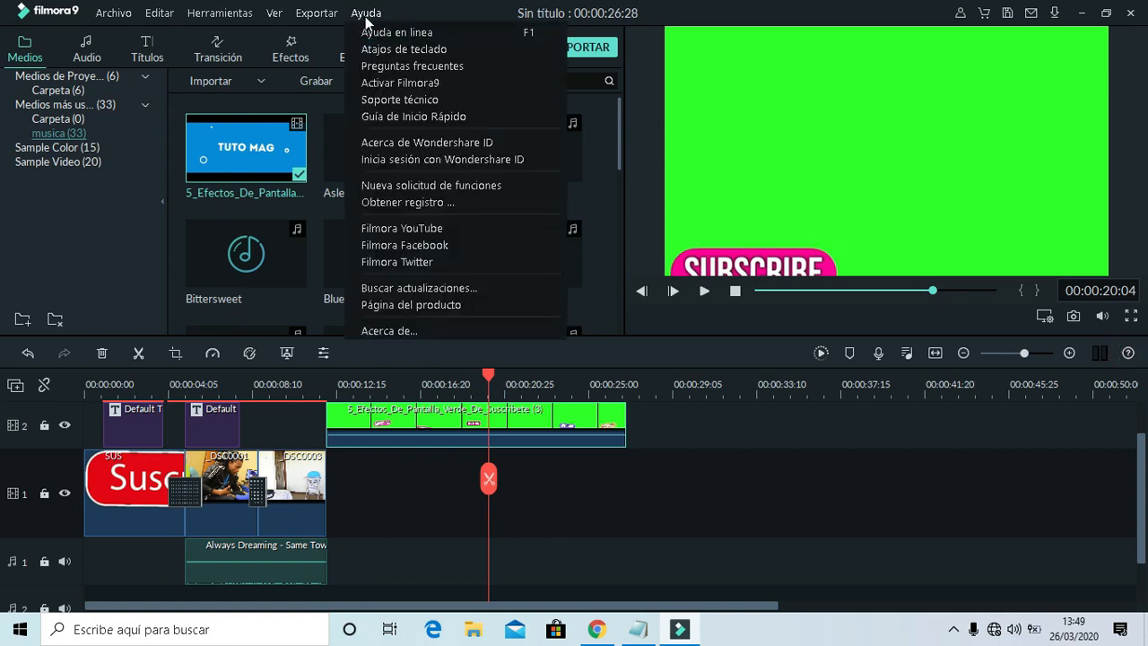
left_click(411, 83)
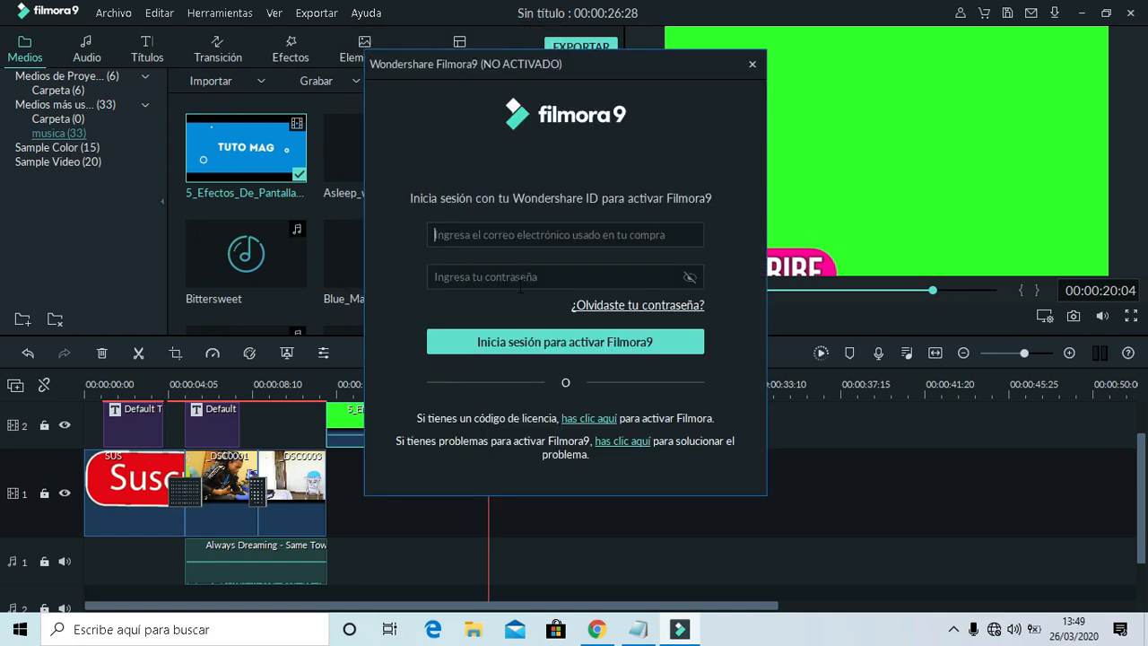
left_click(589, 419)
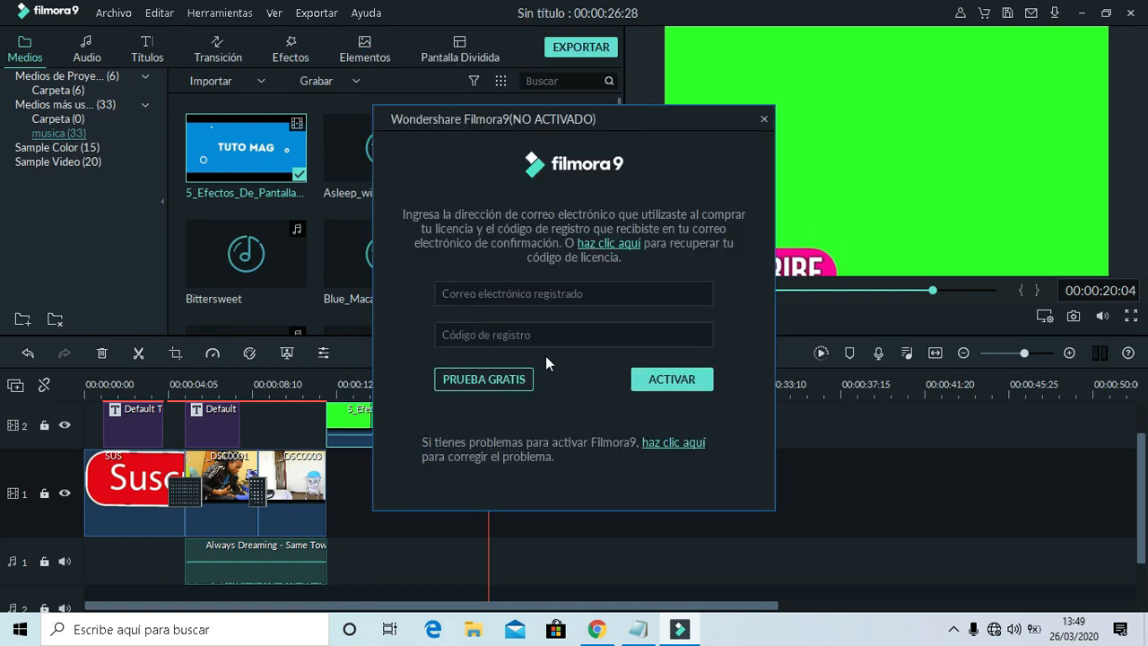
left_click(512, 291)
key("ctrl+v")
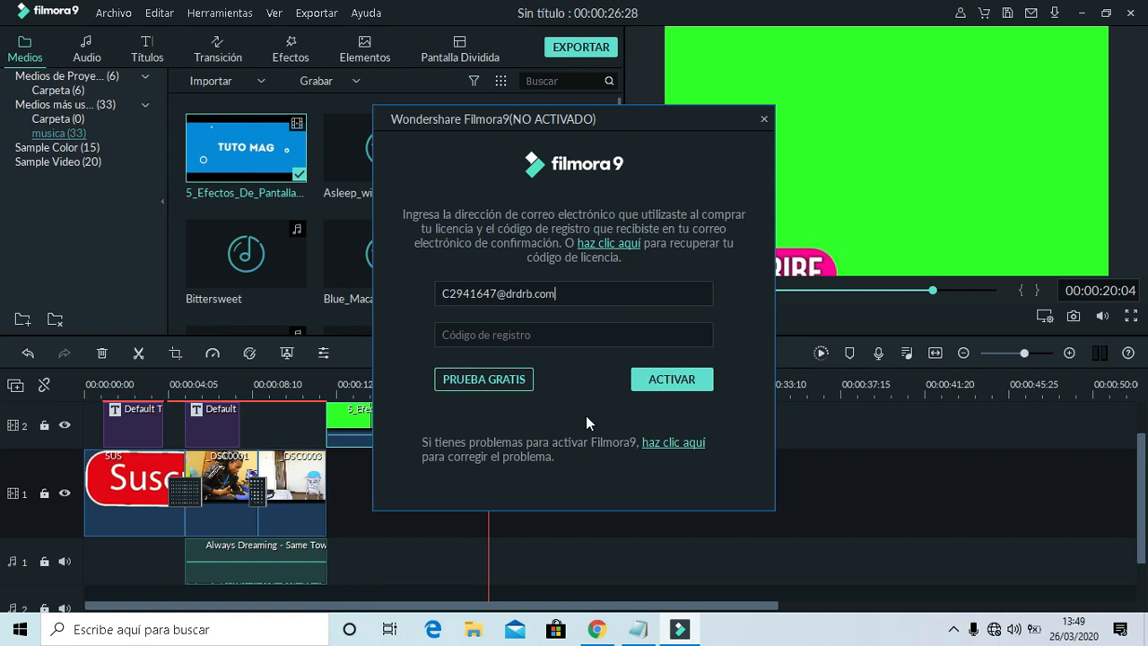
Copy the registration code from the Notepad key file into the registration code field, activate Filmora9 and acknowledge the dialog
left_click(637, 628)
left_click_drag(346, 183, 130, 184)
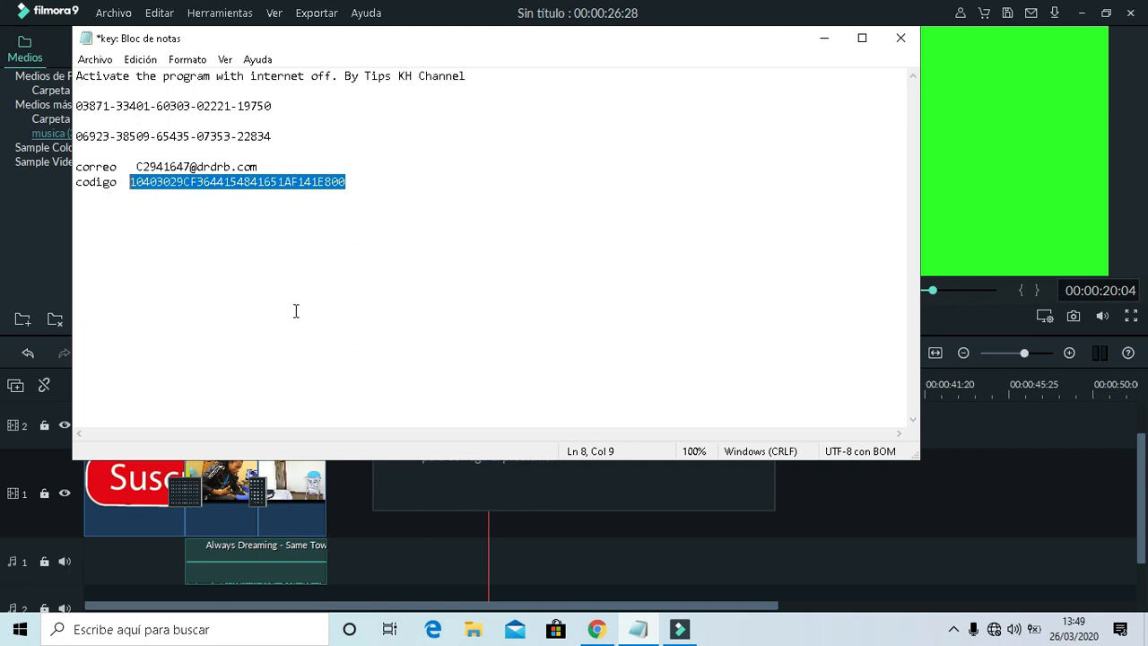
left_click(679, 633)
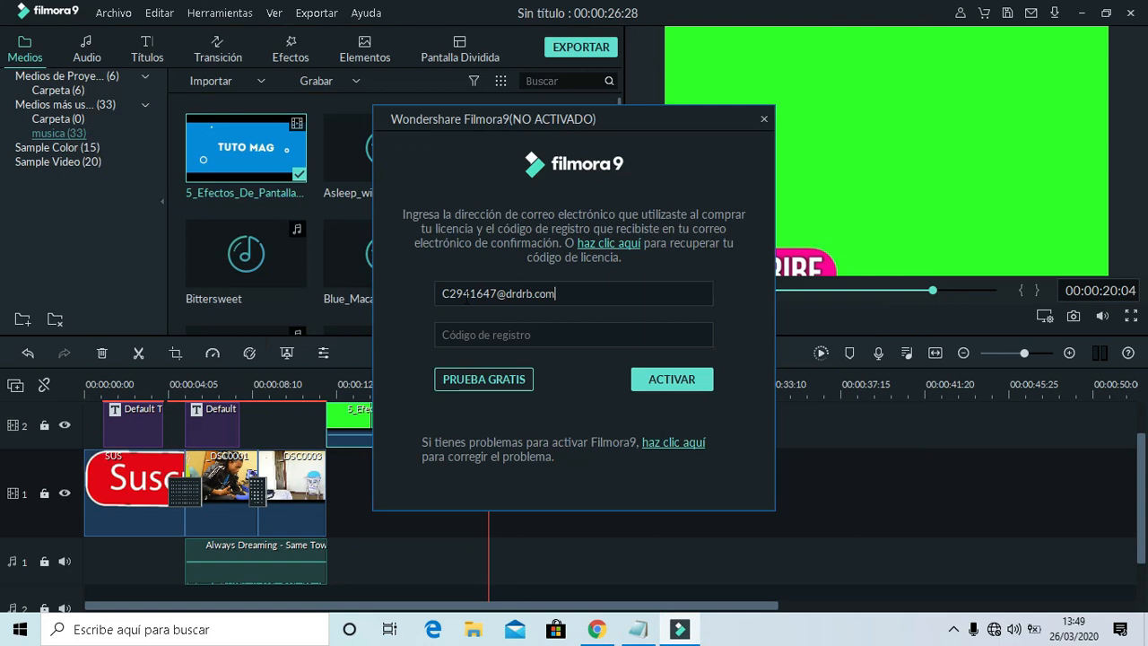
left_click(483, 332)
key("ctrl+v")
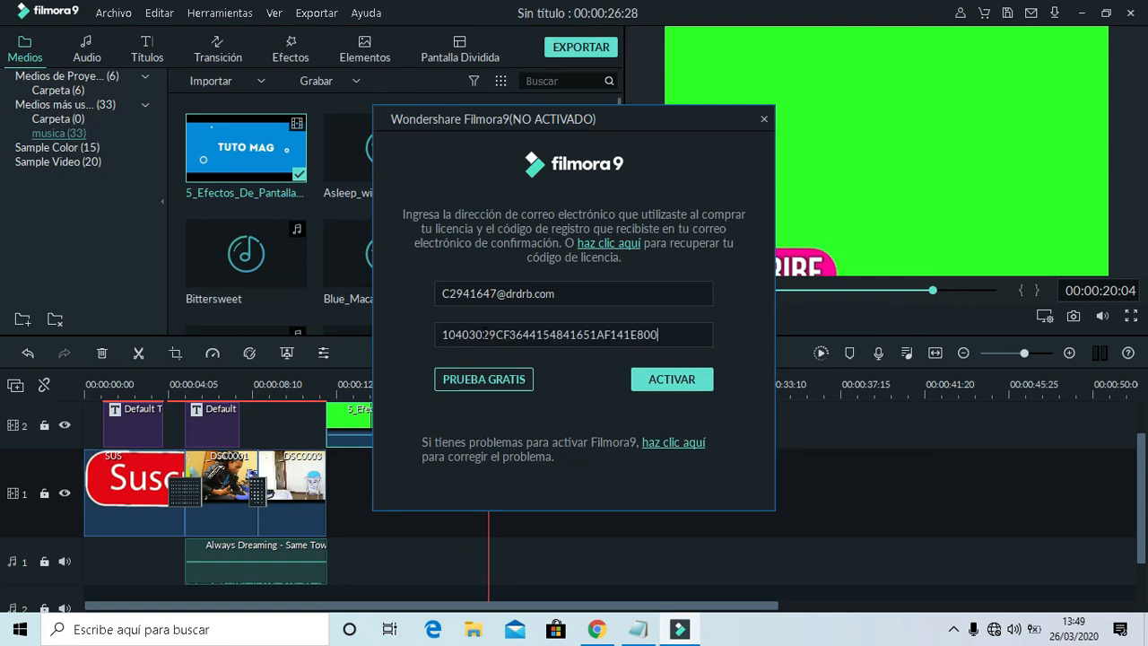
left_click(671, 381)
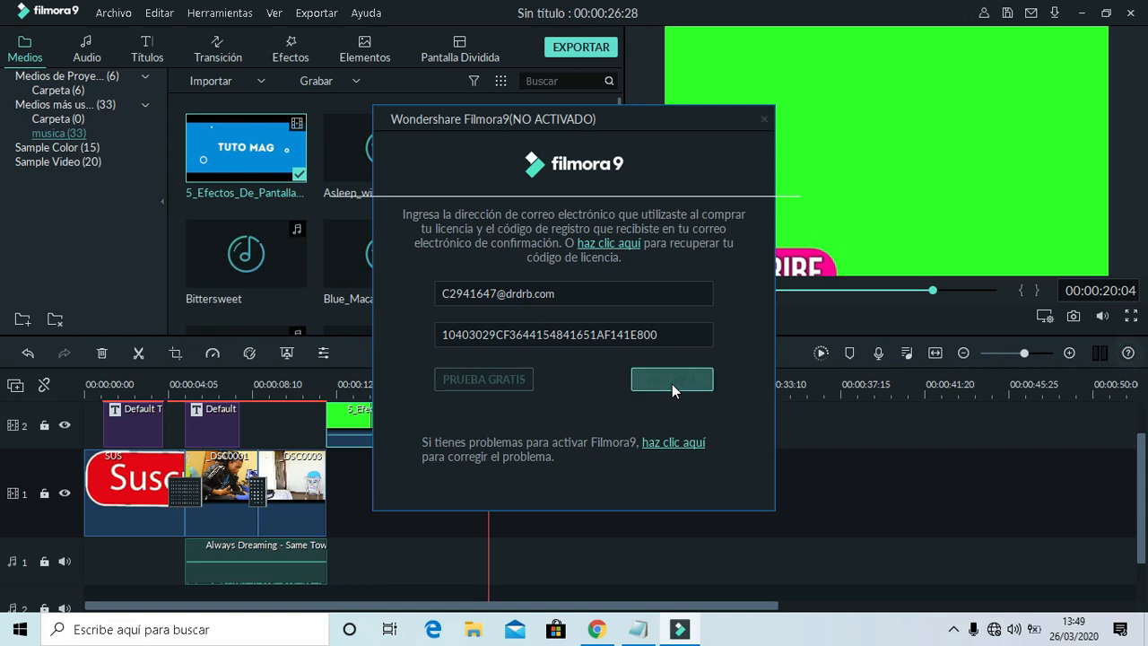
left_click(719, 319)
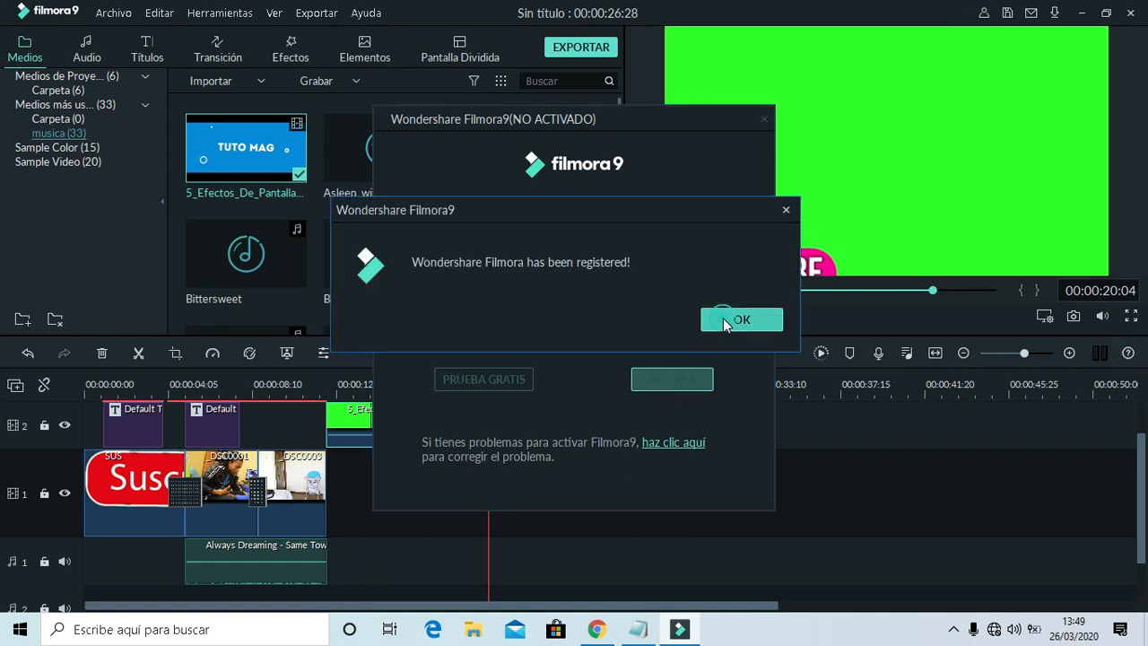